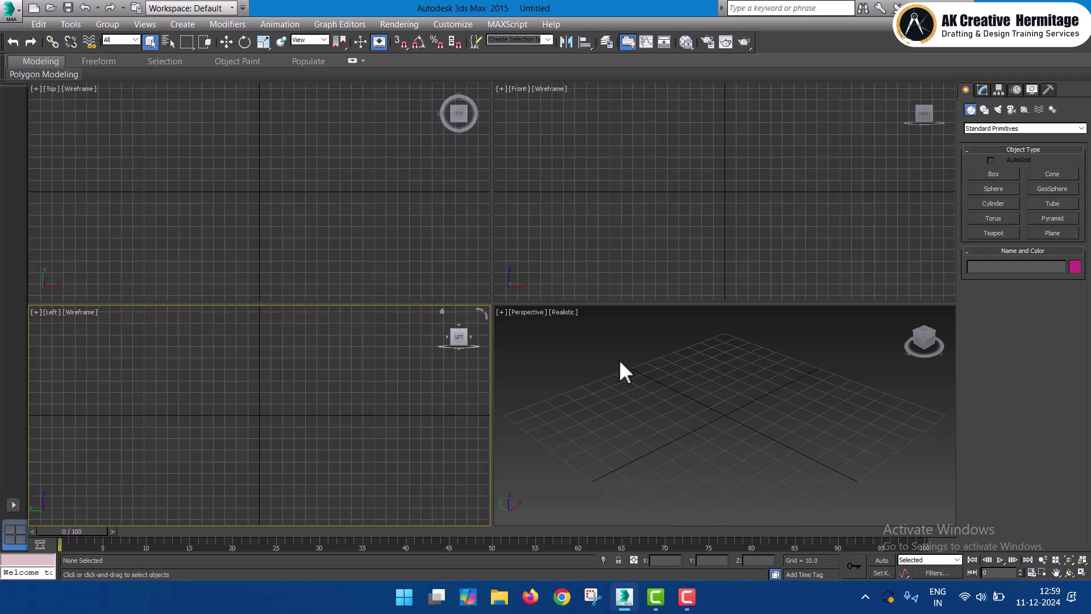
click(612, 358)
click(463, 248)
click(631, 216)
click(639, 373)
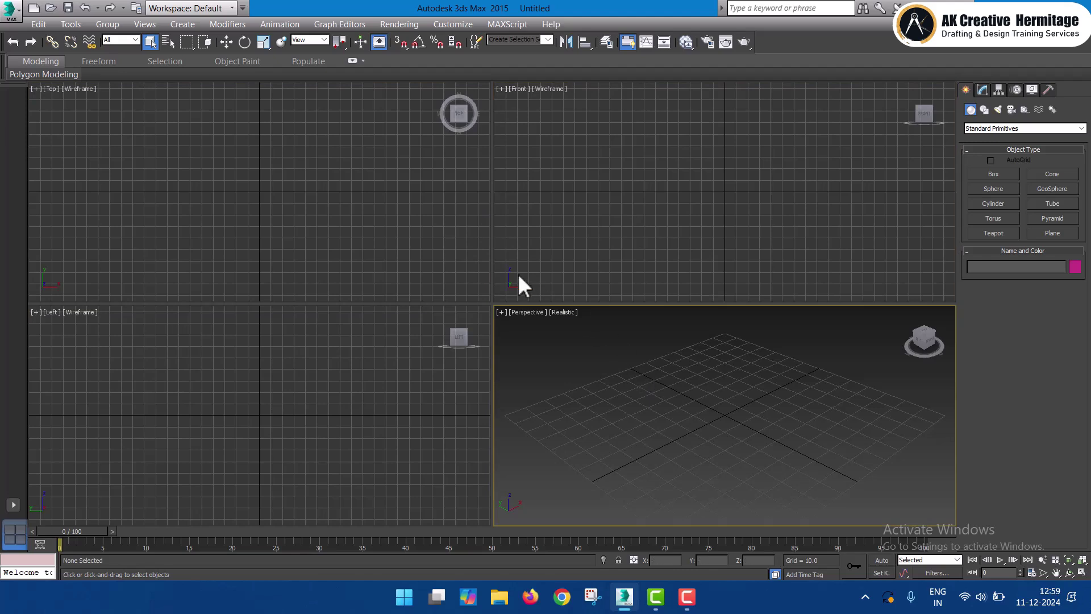
click(445, 246)
click(559, 371)
- Draw an open seven-point straight-segment line in the Top view, using the Line spline tool with initial and drag types Corner
click(983, 110)
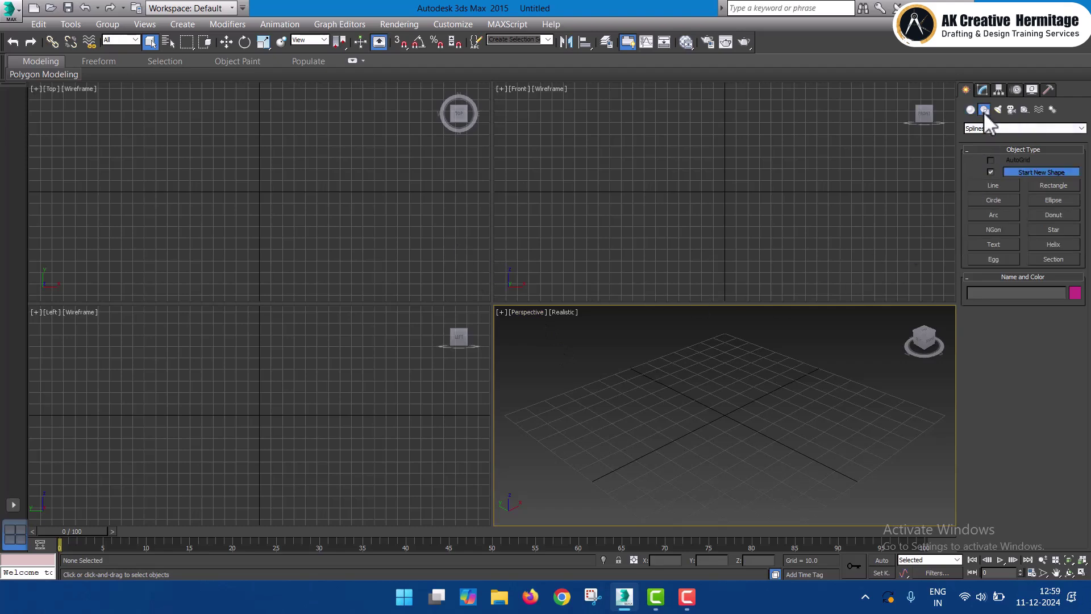
click(994, 185)
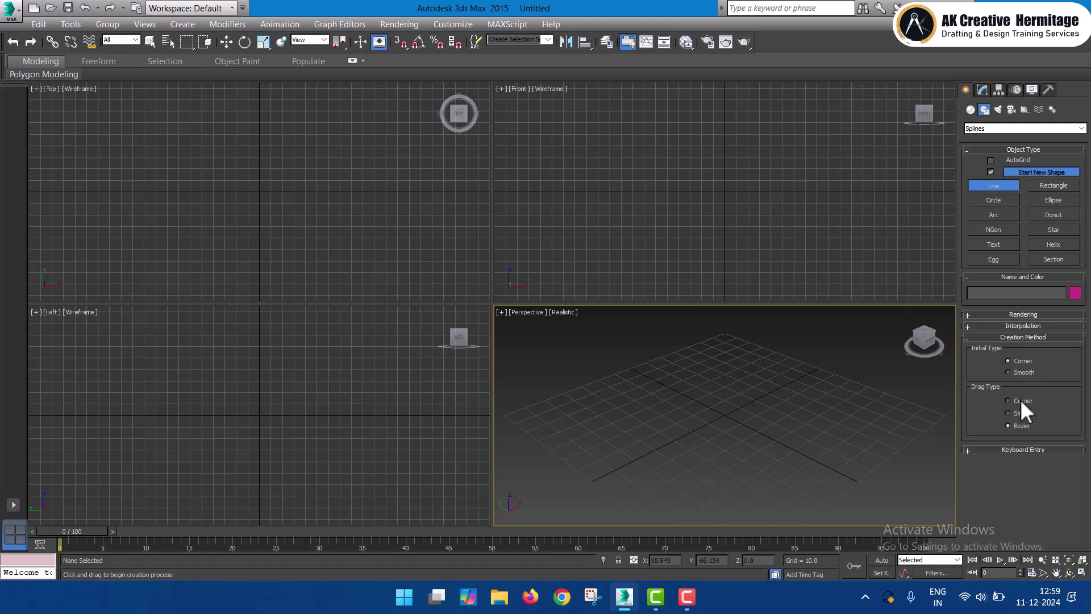
click(691, 604)
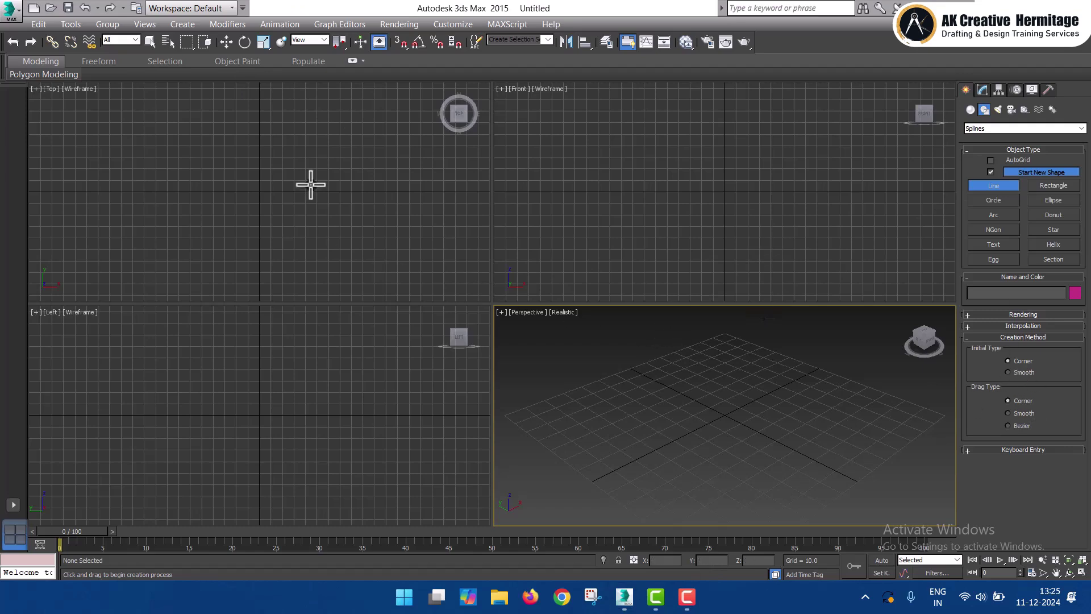
click(169, 167)
click(292, 169)
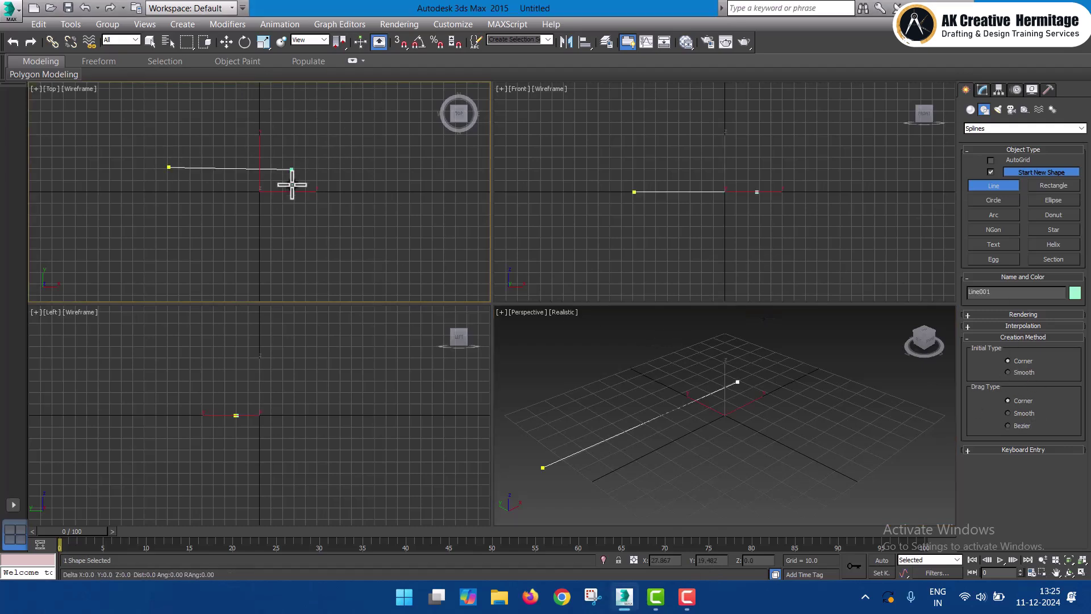
click(269, 254)
click(189, 222)
click(125, 193)
click(100, 247)
click(144, 262)
right_click(146, 255)
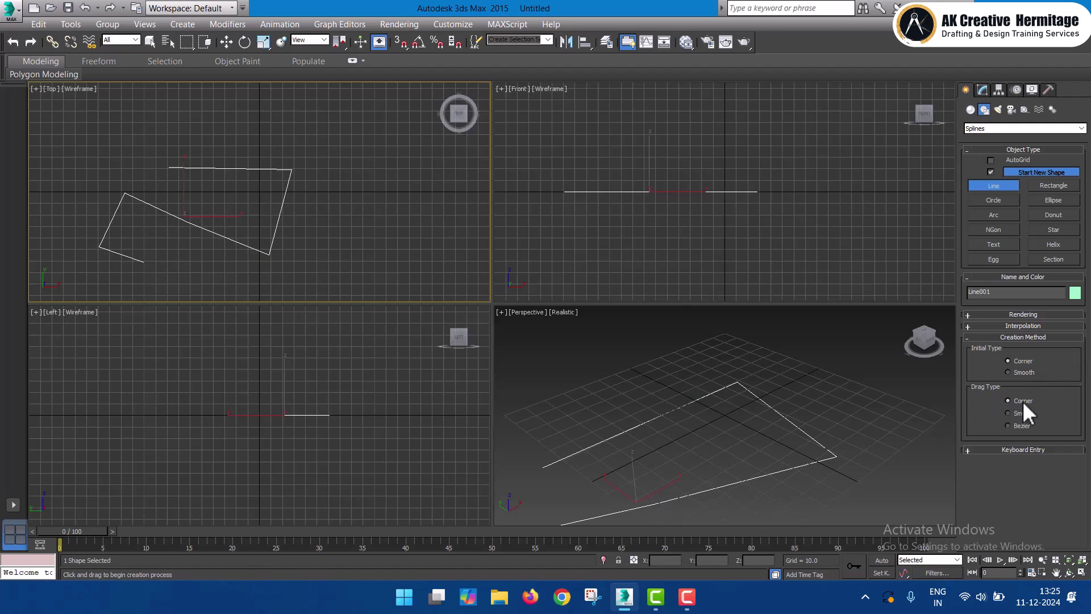
- Draw a second open line around the first, with stepped right-angled segments on one side and slanted segments on the other
middle_drag(359, 198, 261, 136)
scroll(292, 161, down, 3)
click(249, 126)
click(321, 127)
click(321, 182)
click(292, 182)
click(292, 229)
click(364, 229)
click(364, 257)
click(226, 258)
scroll(197, 226, down, 4)
click(162, 247)
click(119, 205)
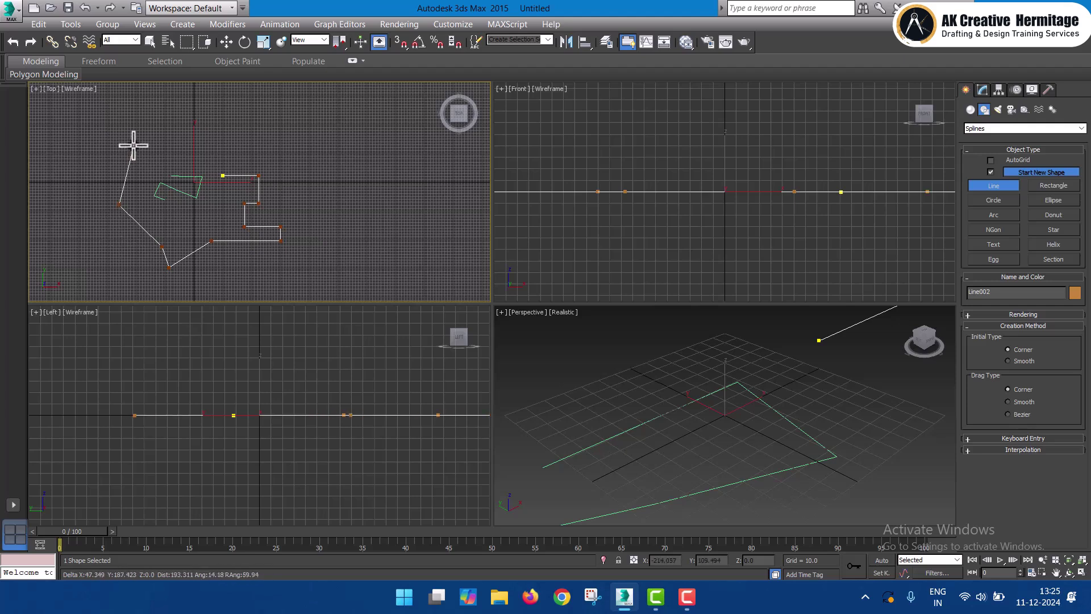
click(119, 128)
right_click(166, 127)
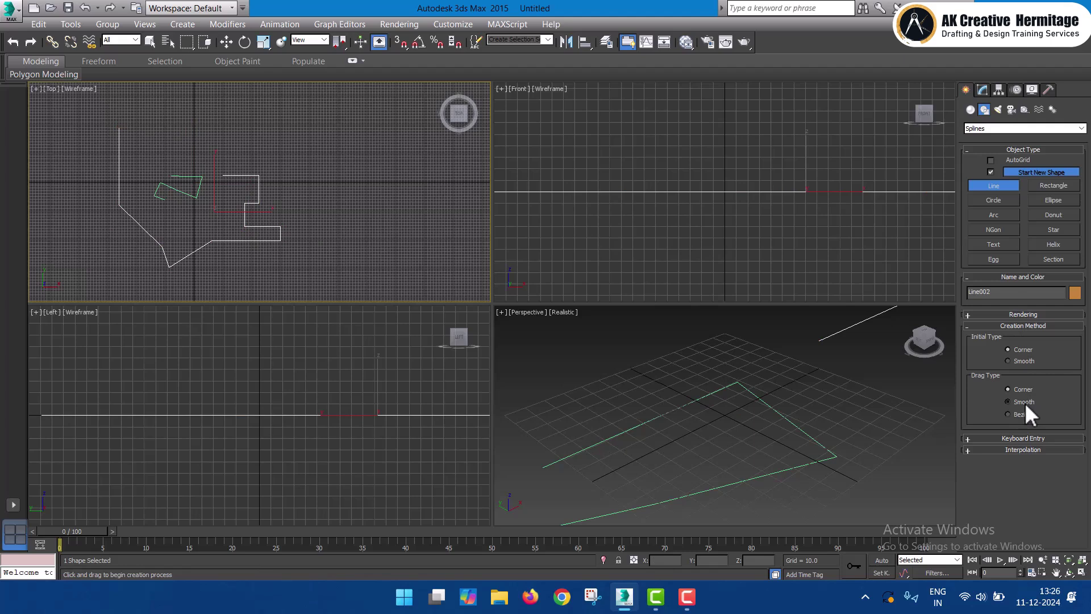
- Set the line drag type to Smooth and draw a third open outline beside the second, dragging one point to curve its adjoining segments
middle_drag(302, 177, 253, 166)
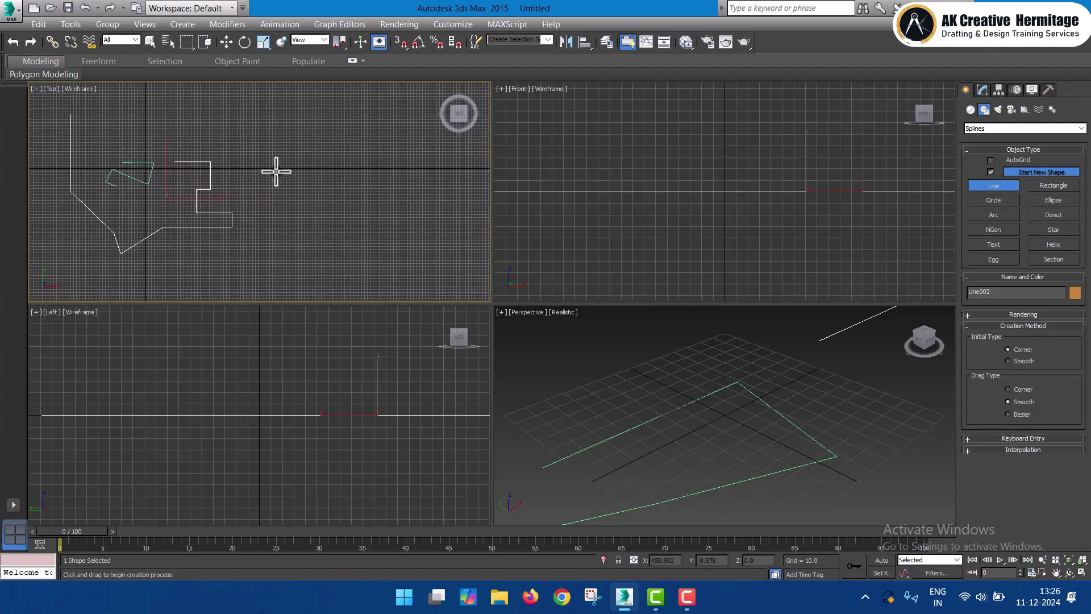
click(283, 143)
click(345, 142)
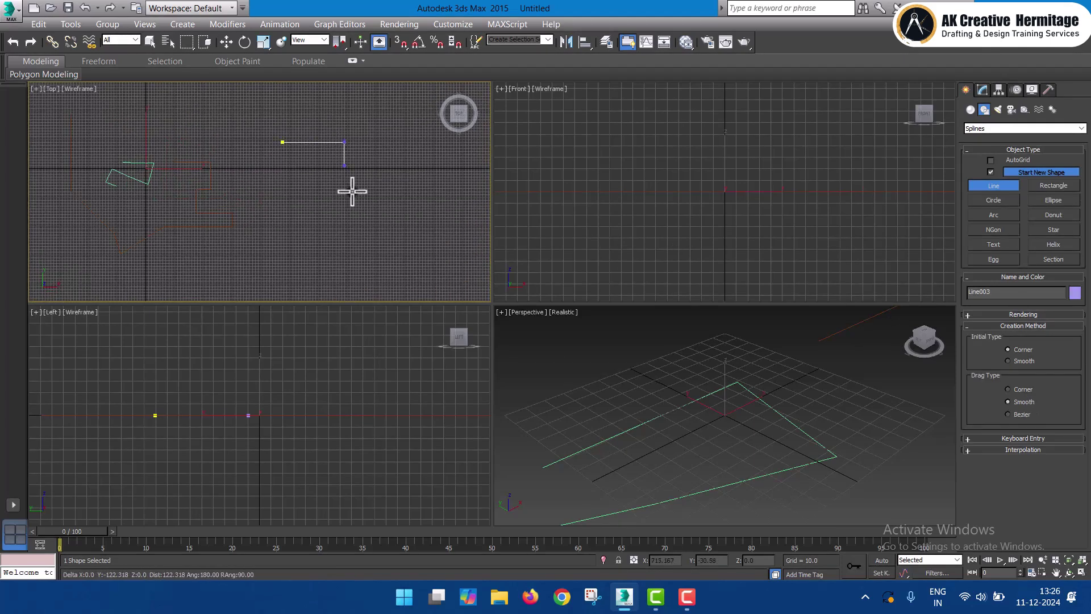
click(345, 182)
click(308, 182)
drag(283, 214, 287, 244)
click(292, 248)
click(374, 248)
click(373, 212)
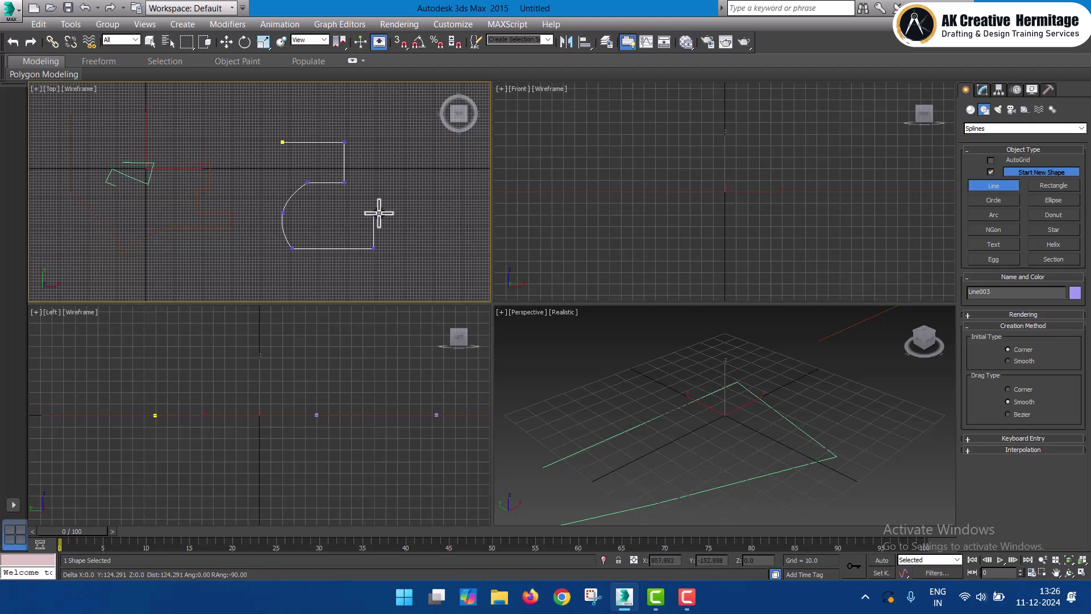
click(418, 212)
click(418, 137)
click(376, 137)
click(377, 111)
click(297, 111)
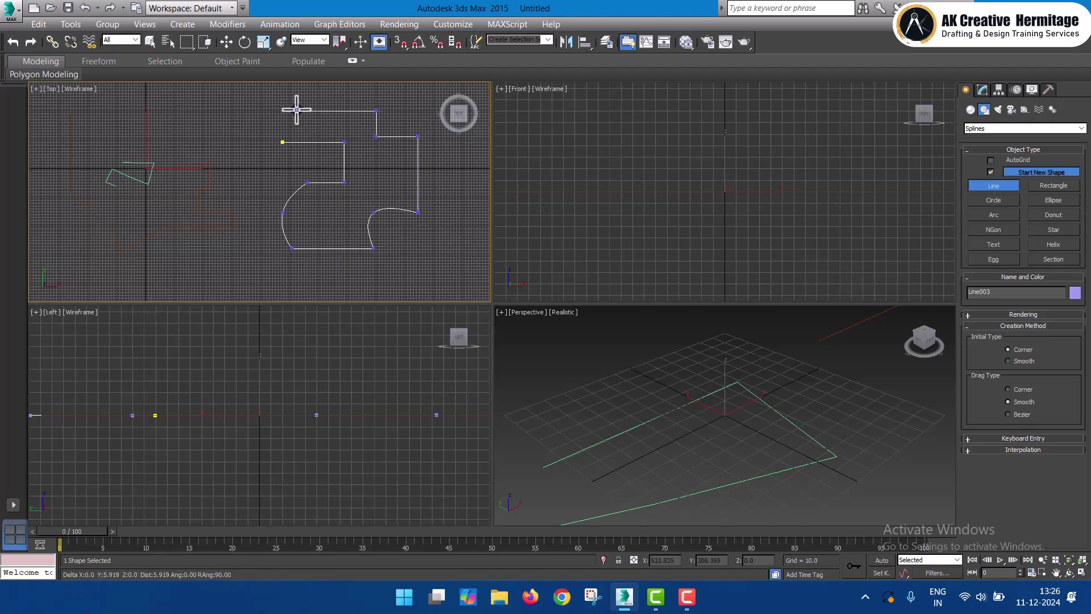
right_click(321, 110)
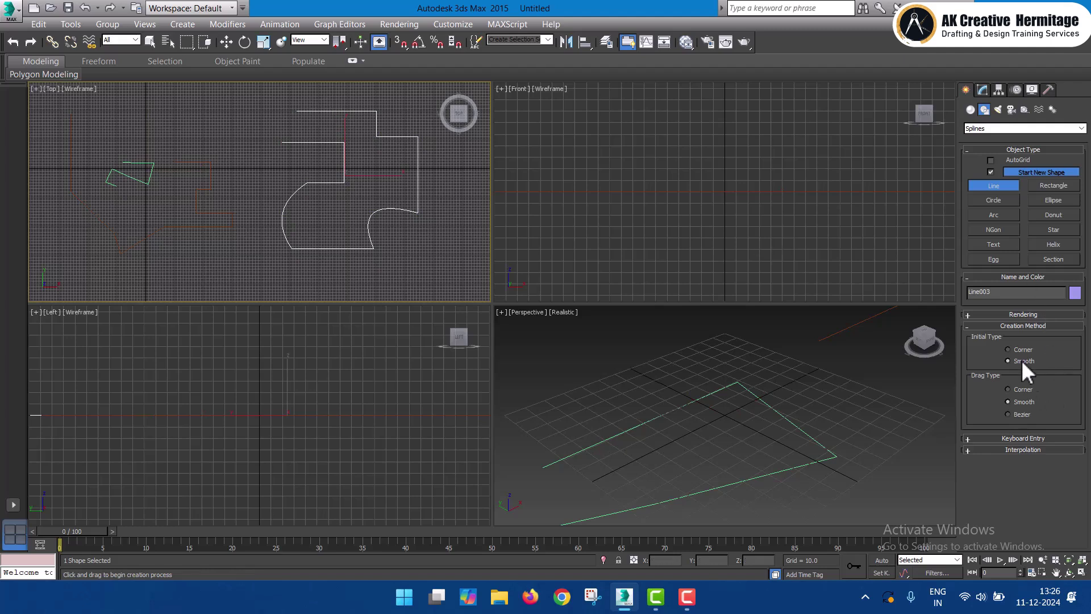
- Set the line initial type to Smooth and draw a freeform curved open line in empty space beside the third outline
middle_drag(421, 194, 163, 200)
click(257, 218)
click(235, 201)
click(271, 168)
click(296, 216)
click(269, 249)
click(274, 267)
click(325, 272)
click(375, 208)
click(352, 165)
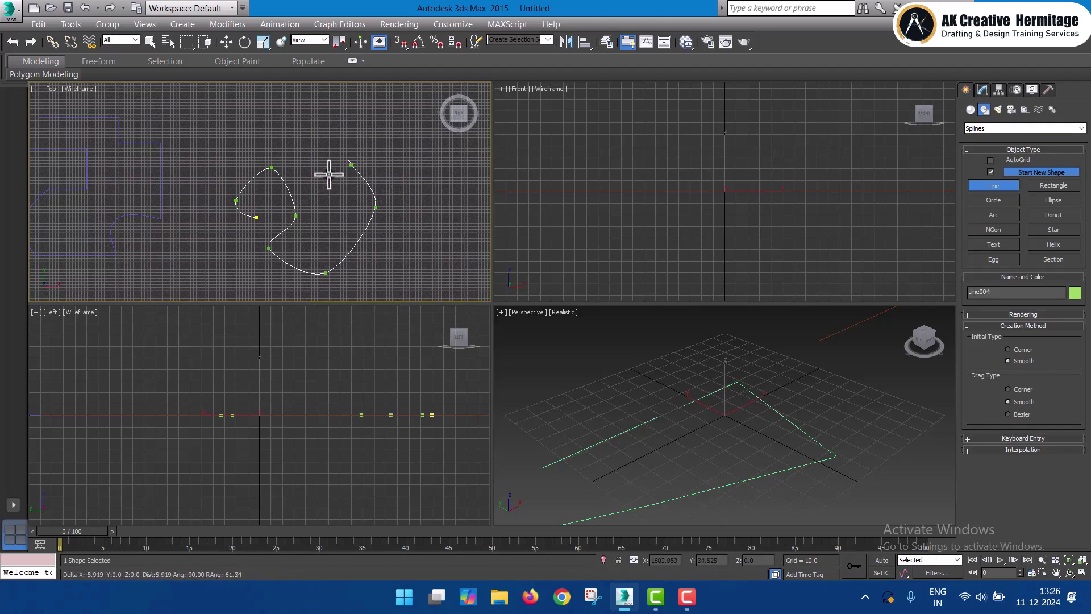
click(324, 183)
right_click(324, 183)
right_click(336, 189)
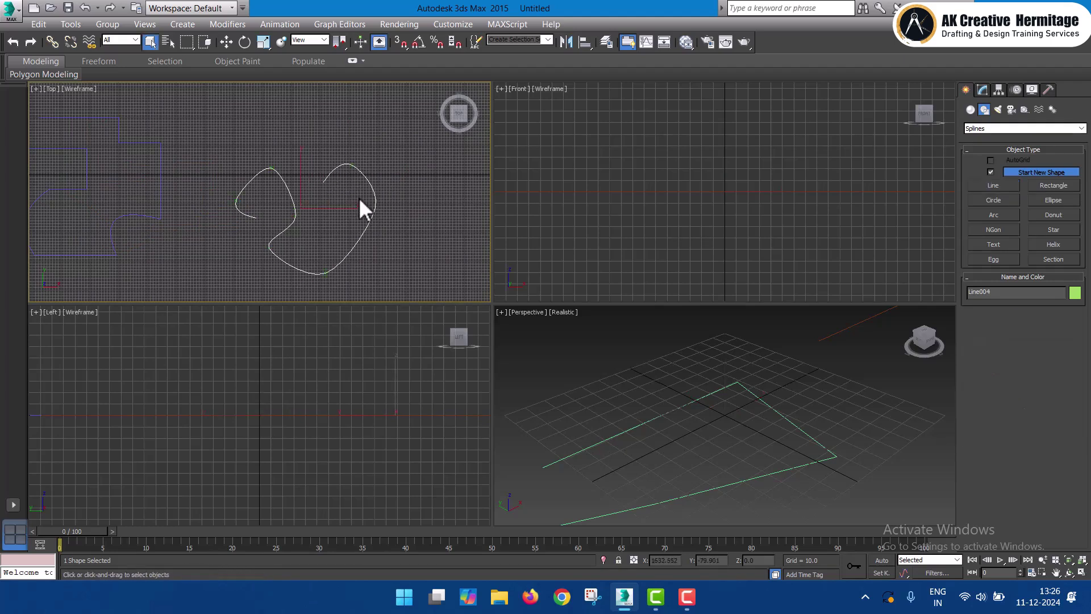
- Maximize the Perspective view and draw a rectangle spline in the empty area in front of the lines
scroll(787, 389, down, 3)
middle_drag(787, 389, 402, 283)
key(alt+w)
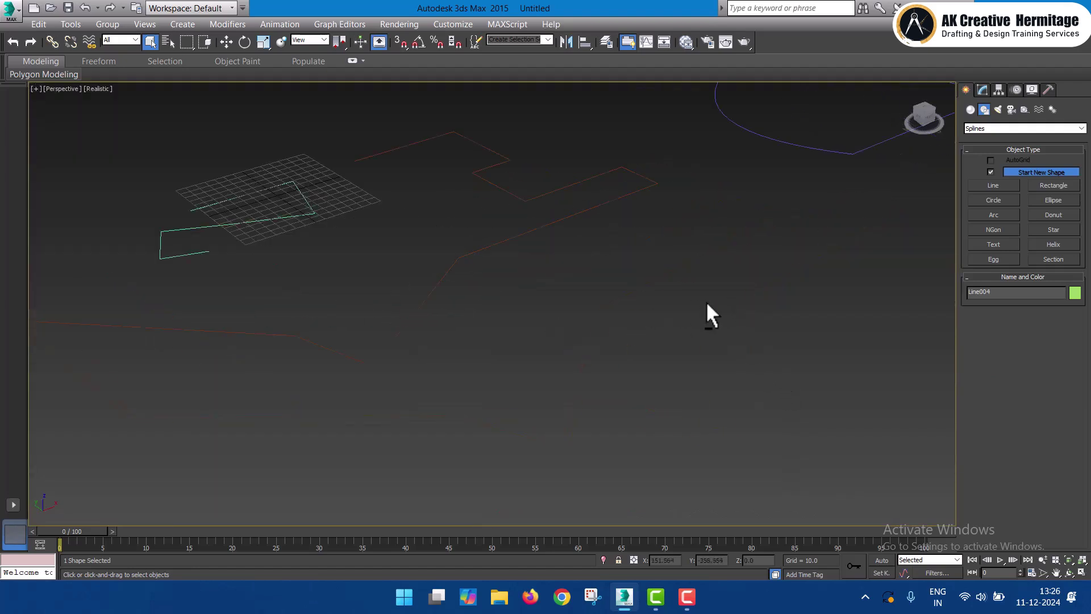
click(1054, 188)
scroll(511, 267, down, 2)
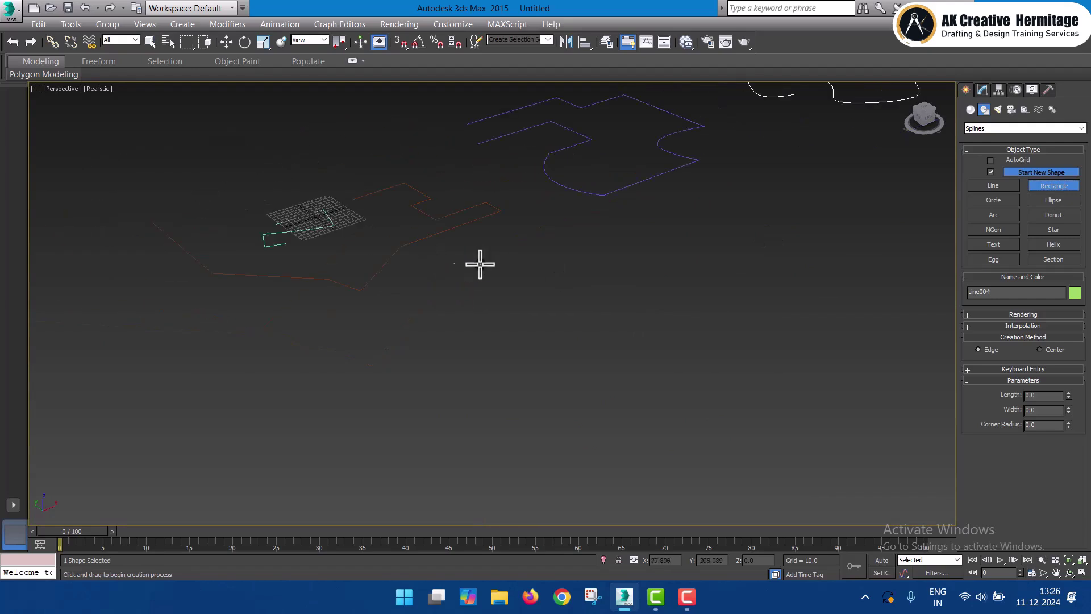
alt+middle_drag(550, 237, 531, 275)
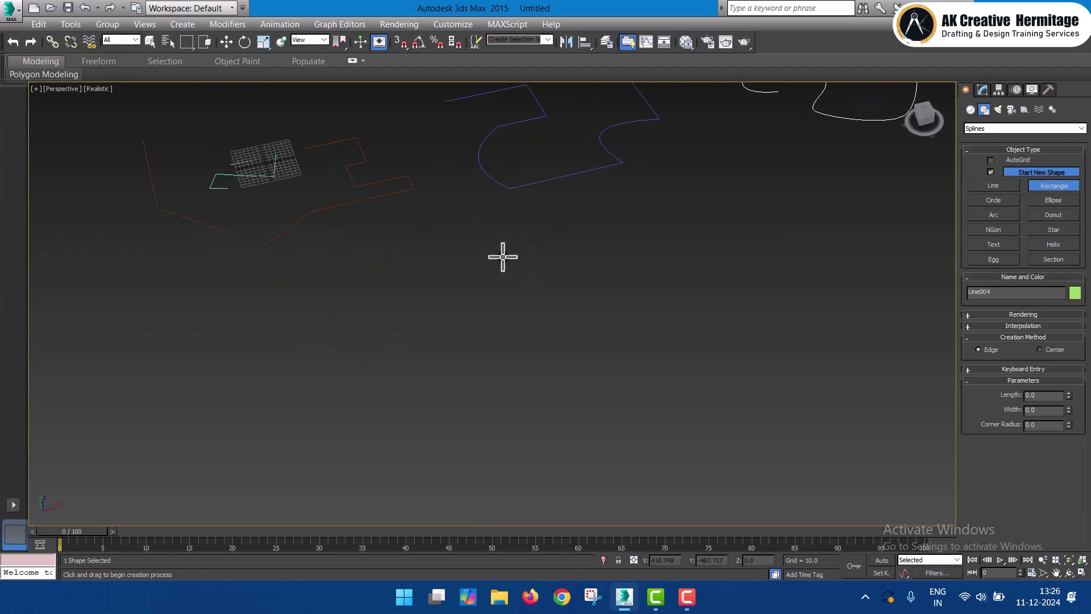
scroll(502, 246, down, 1)
mouse_move(502, 247)
mouse_down()
mouse_move(385, 407)
mouse_move(351, 434)
mouse_up()
right_click(458, 364)
- Maximize the Top view and draw a circle spline beside the smooth curved line
key(alt+w)
middle_click(417, 229)
key(alt+w)
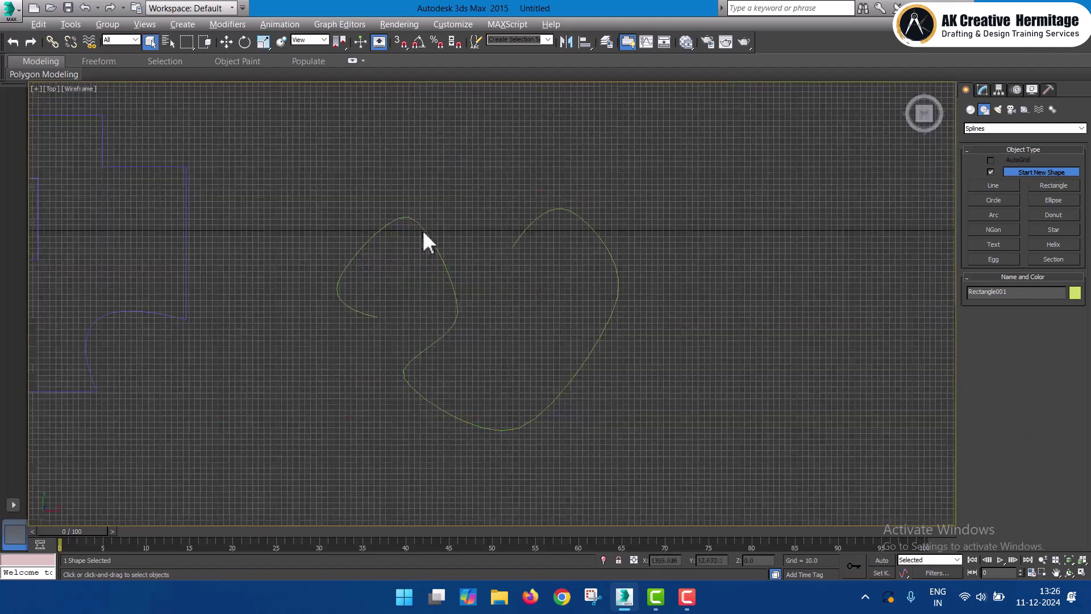
click(1001, 200)
middle_drag(665, 260, 480, 251)
drag(530, 253, 657, 280)
- Draw a tall ellipse spline about 417 long and 184 wide beside the circle
middle_drag(859, 264, 560, 262)
click(1054, 200)
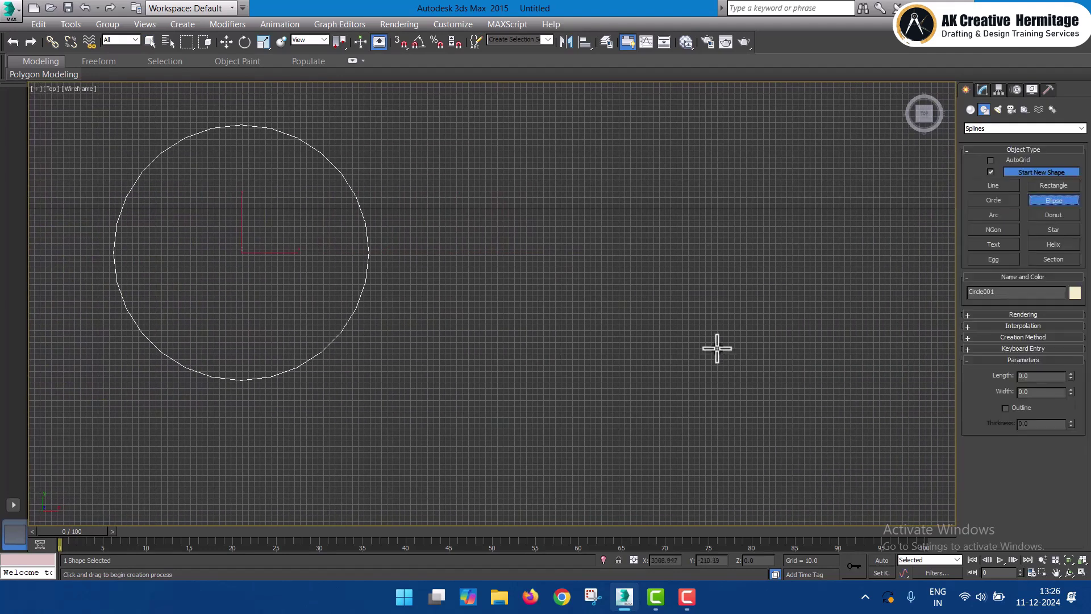
drag(628, 382, 523, 141)
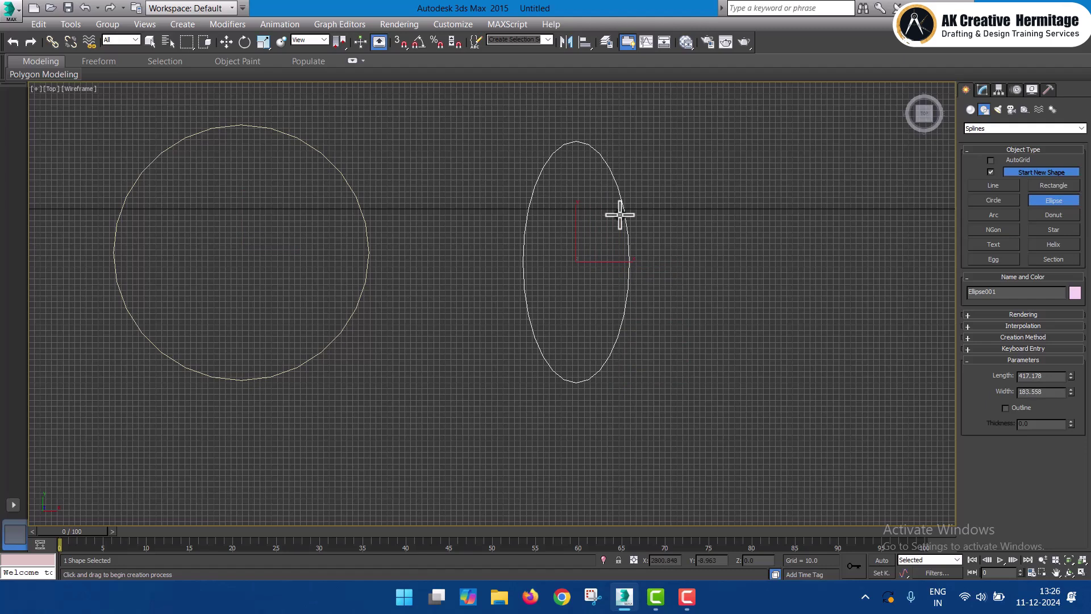
- Draw an upward-bulging arc beside the ellipse with the End-End-Middle method, radius about 229, spanning about 20 to 159 degrees
middle_drag(773, 261, 702, 263)
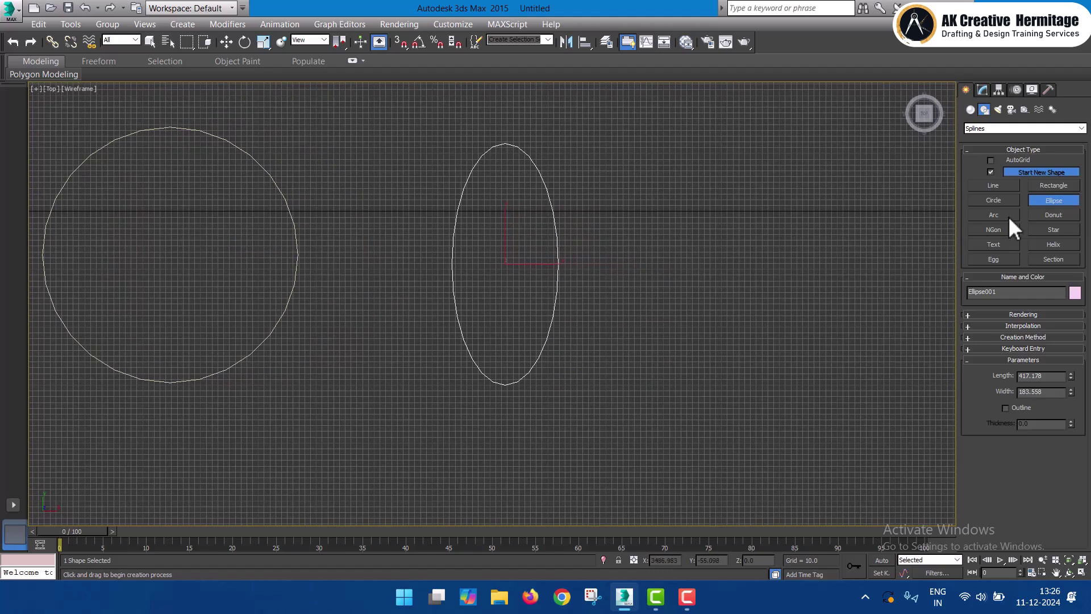
click(1008, 216)
middle_drag(777, 275, 551, 261)
drag(471, 266, 720, 268)
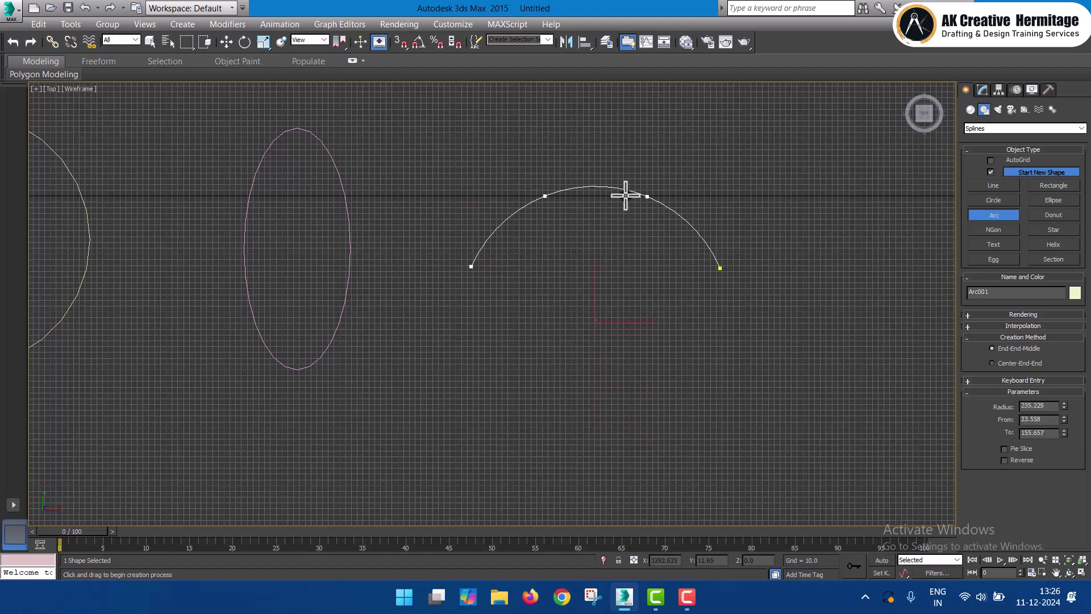
click(630, 185)
- Draw a donut spline beside the arc with an outer radius of about 184 and an inner radius of about 99
middle_drag(830, 263, 680, 263)
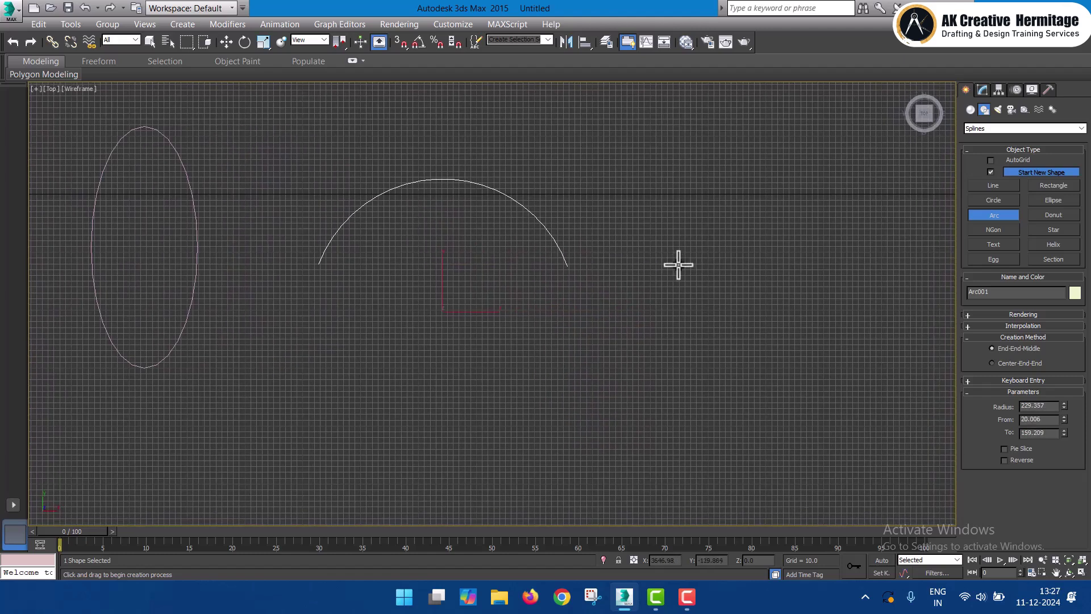
click(1065, 216)
middle_drag(760, 264, 575, 263)
drag(616, 266, 654, 361)
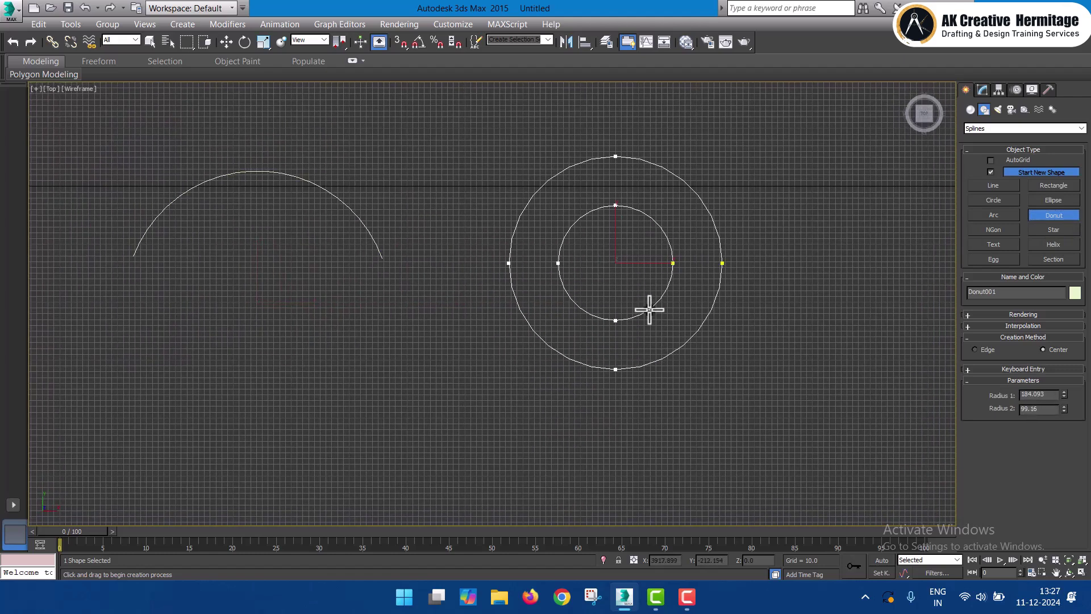
click(649, 310)
right_click(650, 310)
- Draw a six-sided NGon with a radius of about 202 beside the donut
middle_drag(773, 295, 604, 274)
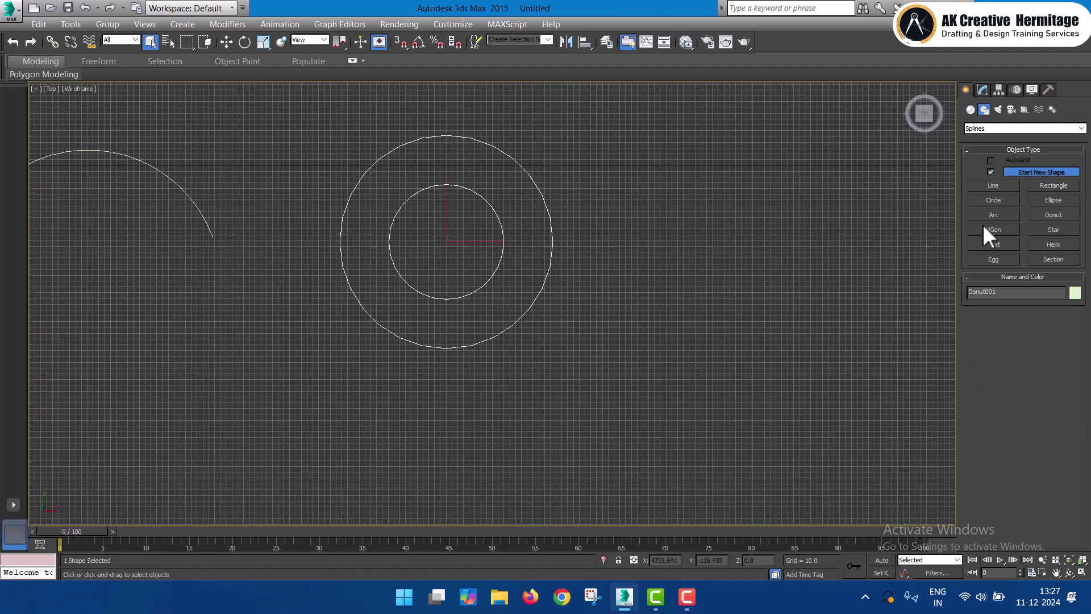
click(1000, 231)
middle_drag(820, 241, 646, 246)
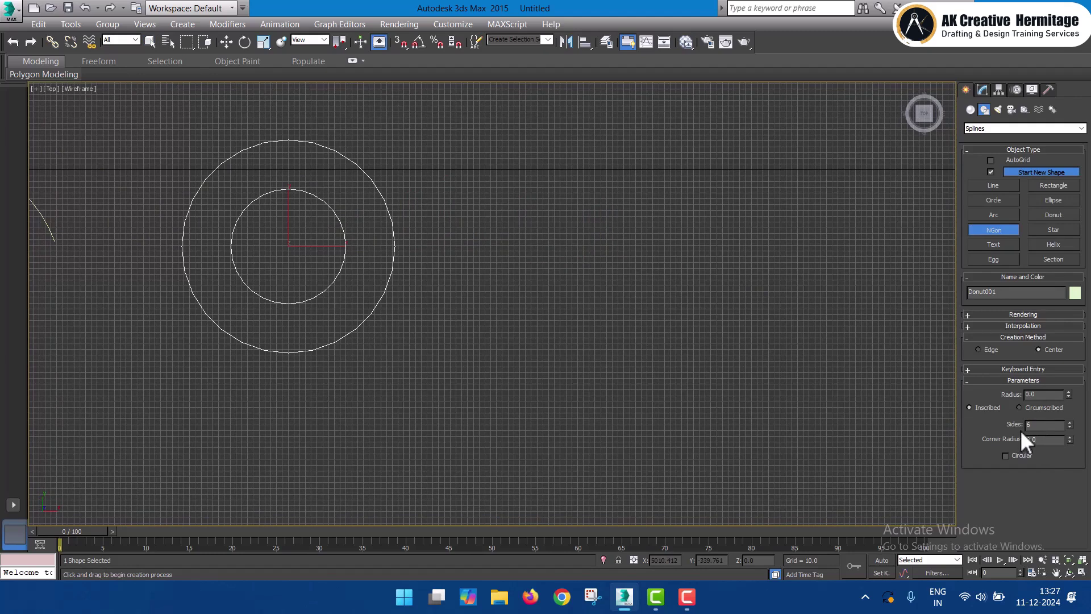
drag(628, 254, 715, 328)
- Draw a six-pointed star beside the hexagon with radius 1 about 221 and radius 2 about 71
middle_drag(796, 307, 674, 311)
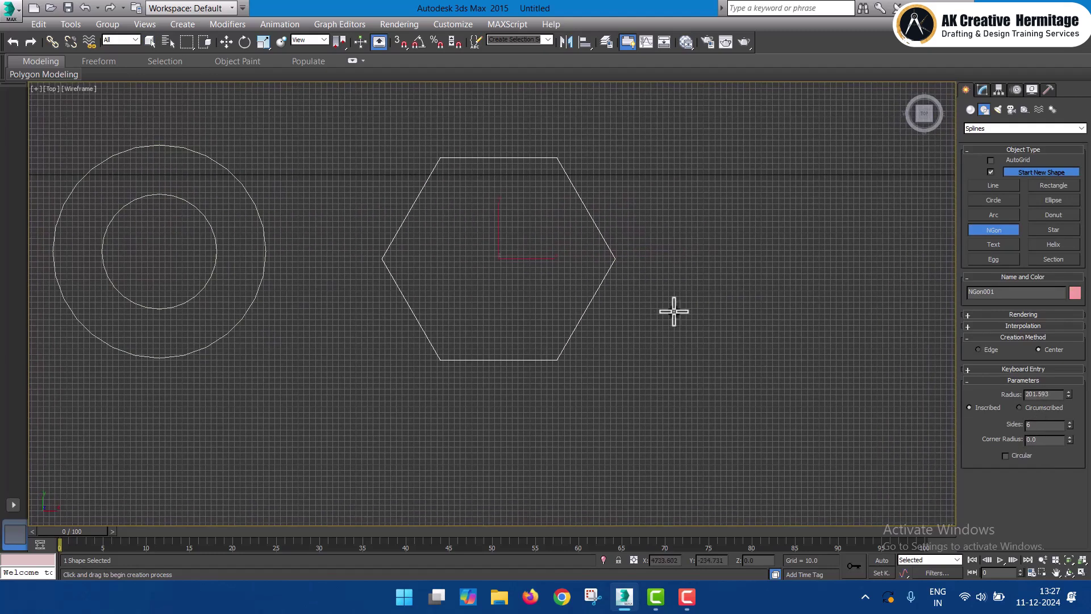
click(1058, 227)
middle_drag(762, 294, 621, 290)
drag(676, 237, 711, 361)
click(700, 272)
- Create the text spline "AK CREATIVE" in Arial, size 100, and place it beside the star
middle_drag(841, 259, 558, 269)
middle_drag(763, 272, 678, 267)
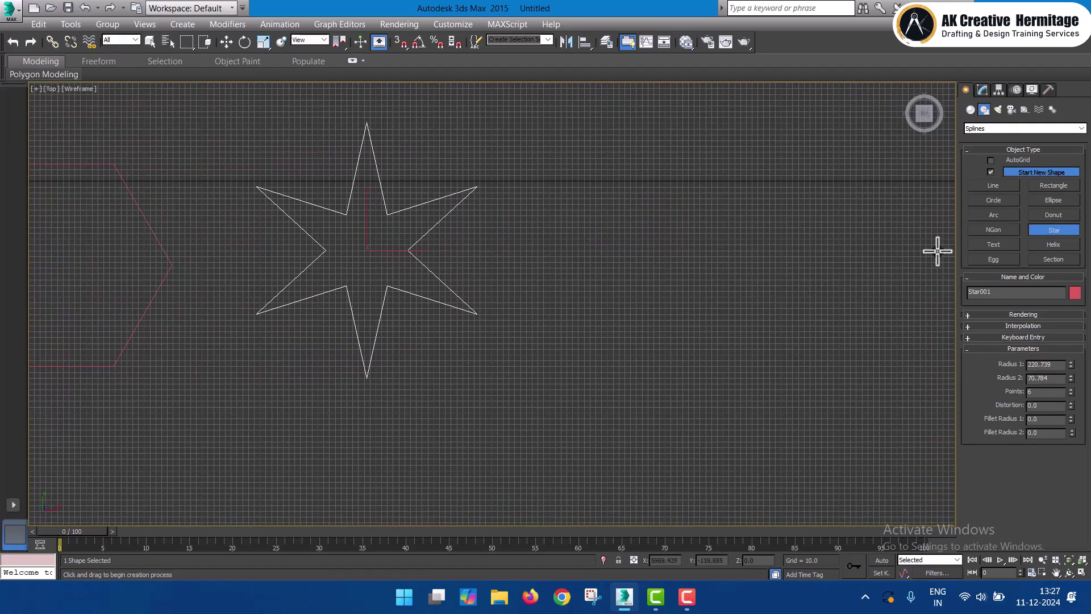
click(998, 245)
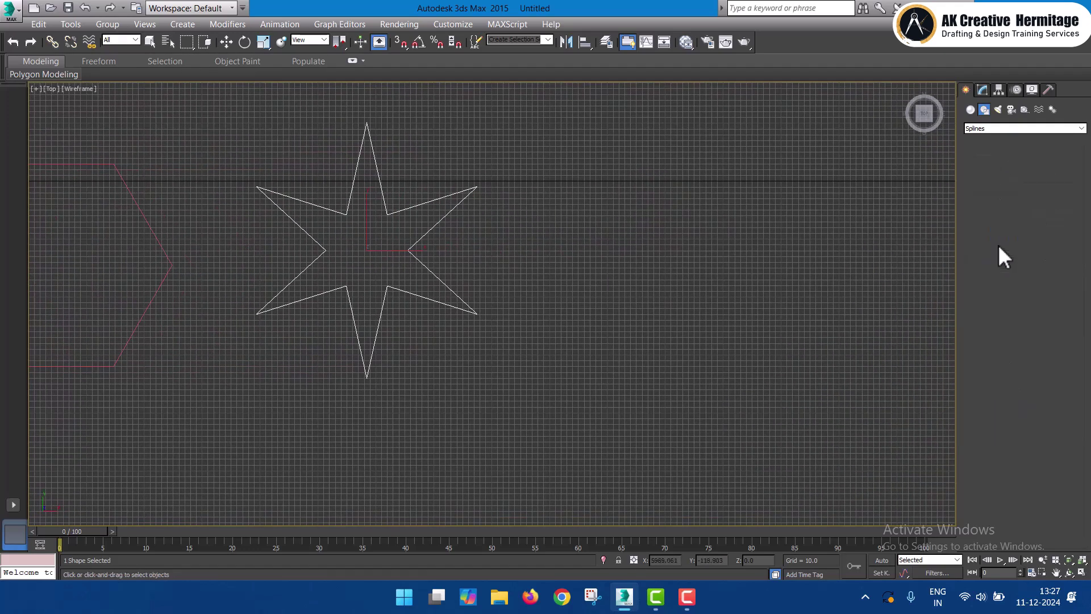
drag(1016, 446, 920, 435)
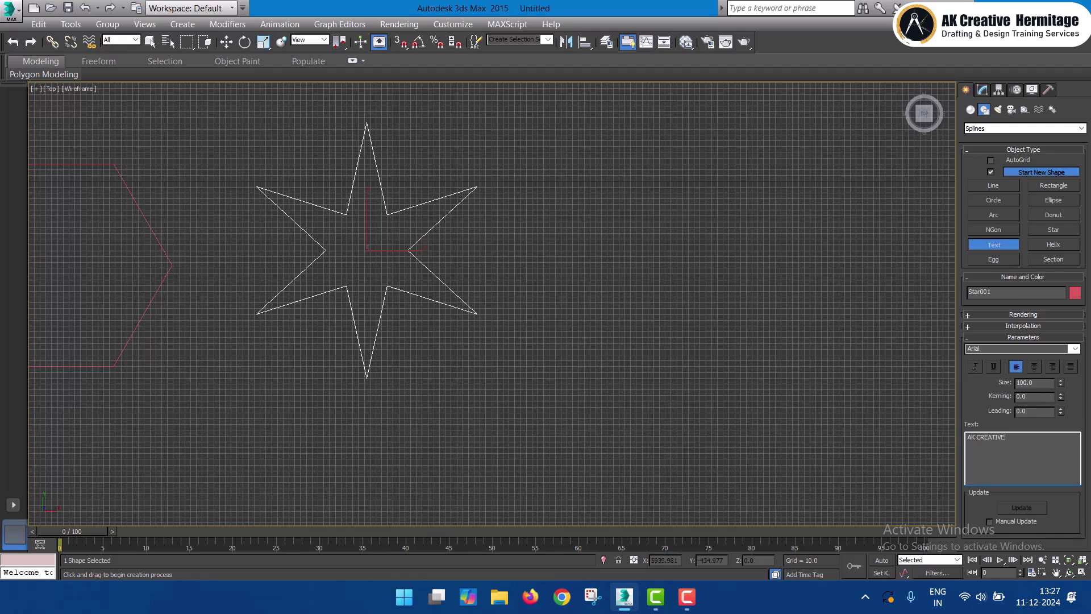
click(645, 215)
right_click(682, 237)
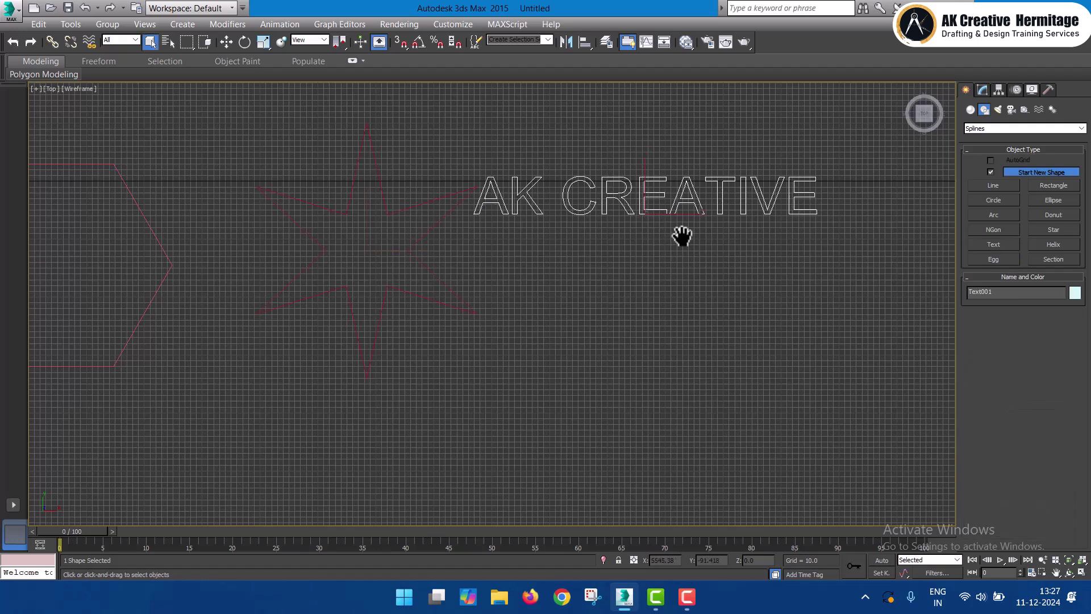
- Move the text spline along the X axis, away from the star
middle_drag(682, 237, 508, 228)
key(w)
drag(522, 245, 586, 246)
- Activate the Helix tool and maximize the Perspective viewport, zoomed out around the existing shapes
middle_drag(840, 275, 789, 276)
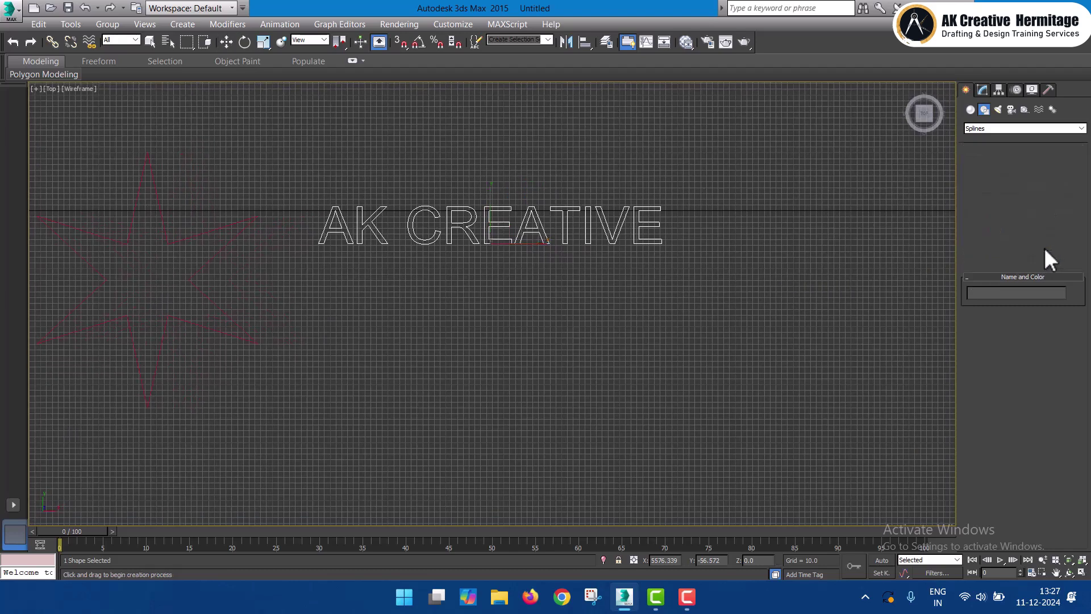
click(1053, 246)
key(alt+w)
middle_drag(733, 382, 773, 397)
key(alt+w)
scroll(574, 377, down, 5)
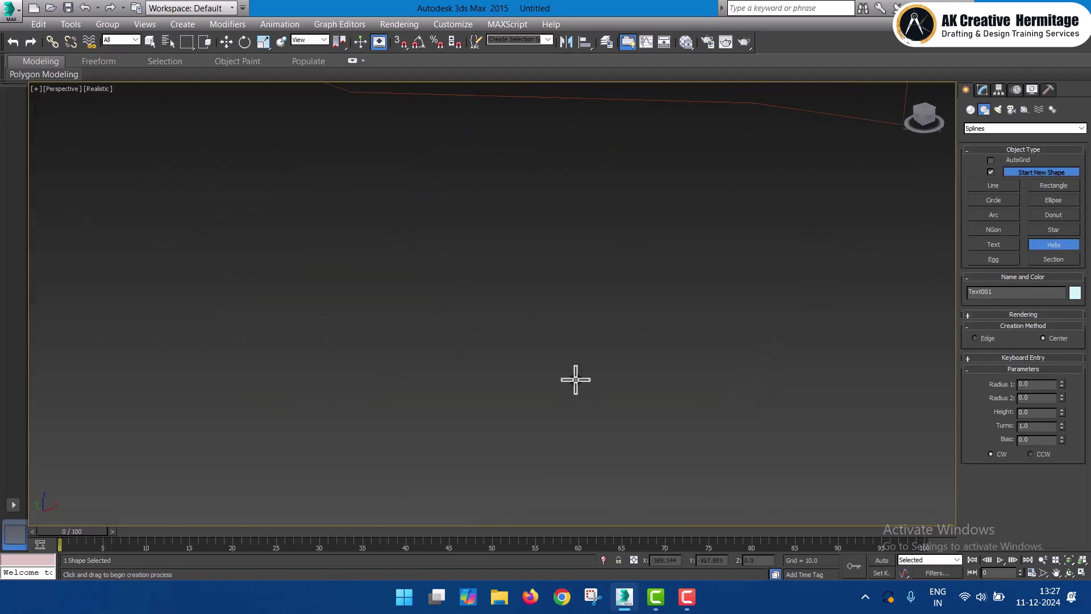
drag(546, 390, 562, 421)
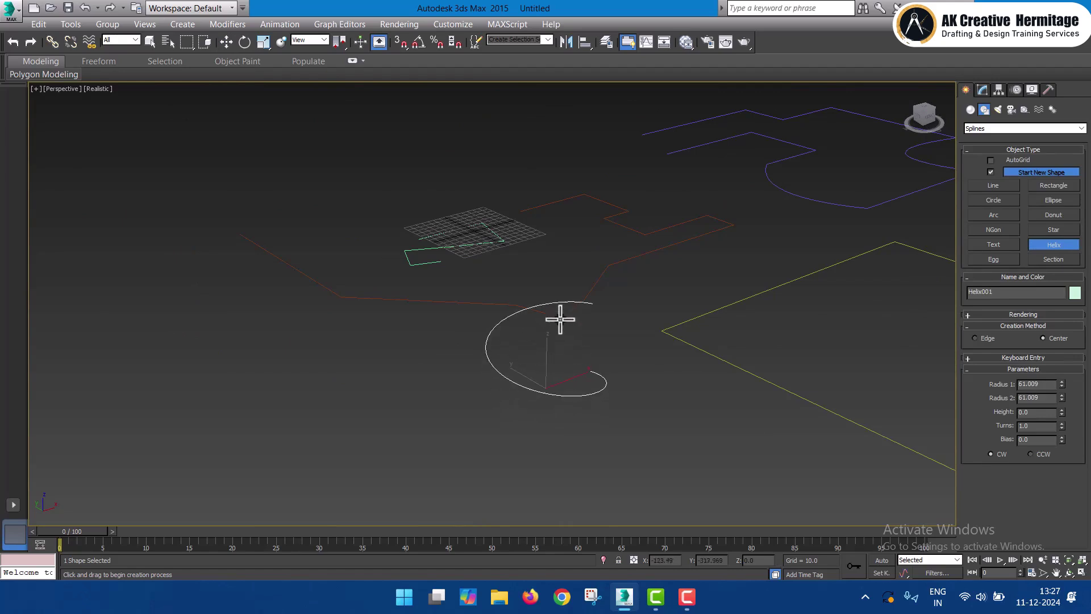
click(584, 180)
right_click(632, 275)
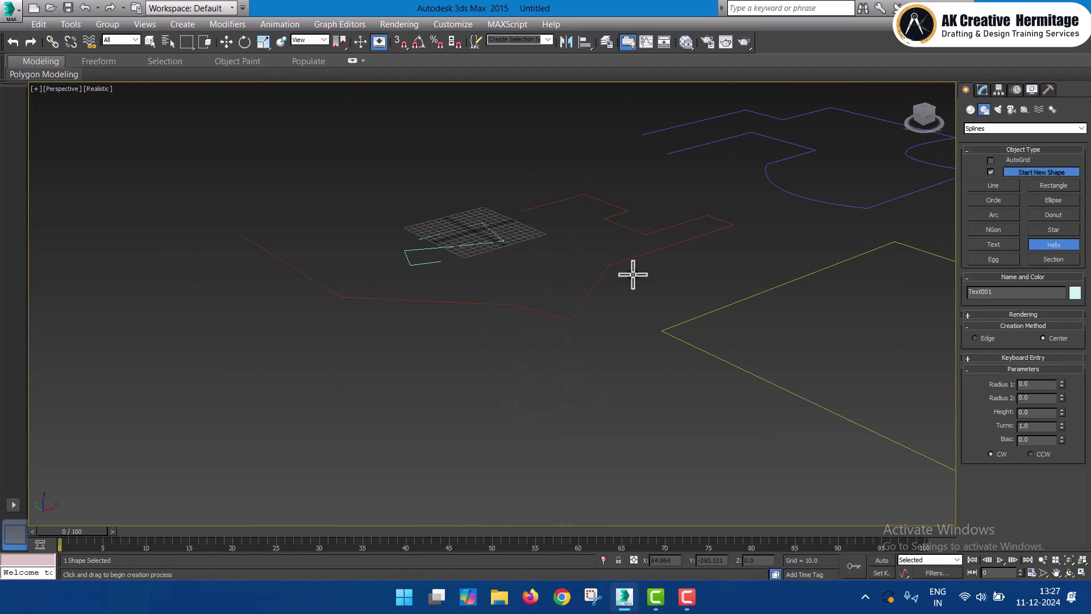
- Draw a one-turn clockwise helix near the first line shapes, with radius 1 about 78, rising upward from the grid
drag(594, 377, 631, 398)
click(650, 238)
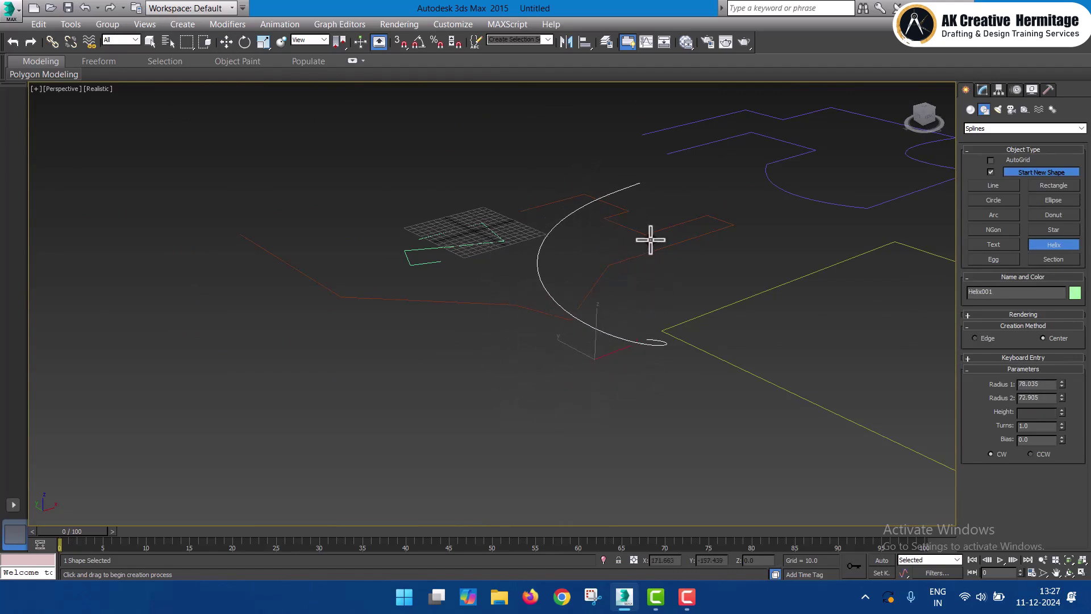
click(655, 249)
right_click(864, 246)
- Draw an outlined egg beside the helix, about 318 long and 212 wide with thickness about -32
click(994, 260)
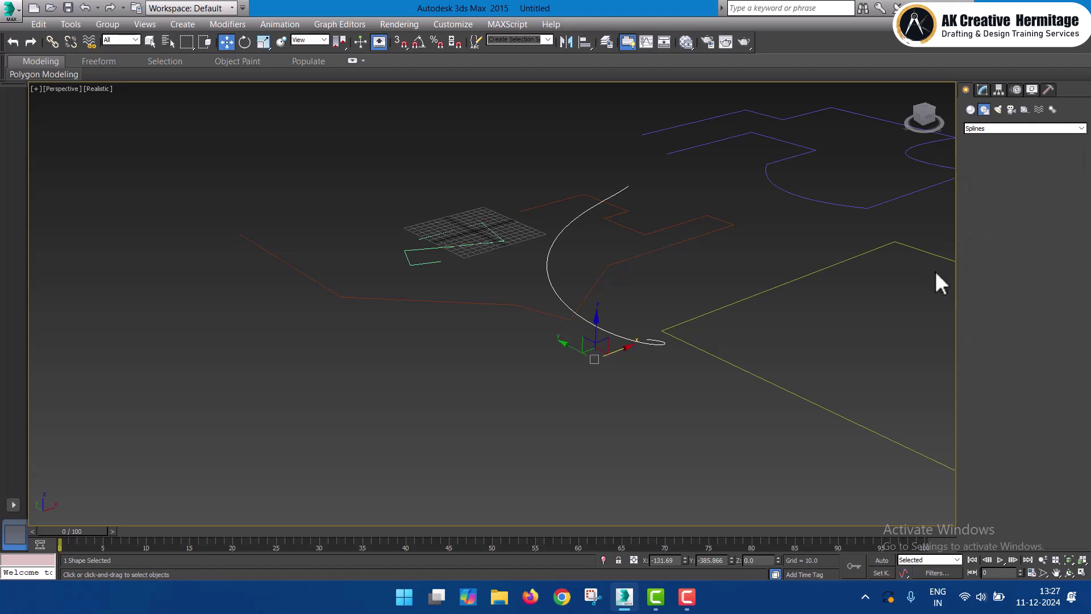
drag(468, 377, 494, 462)
click(497, 455)
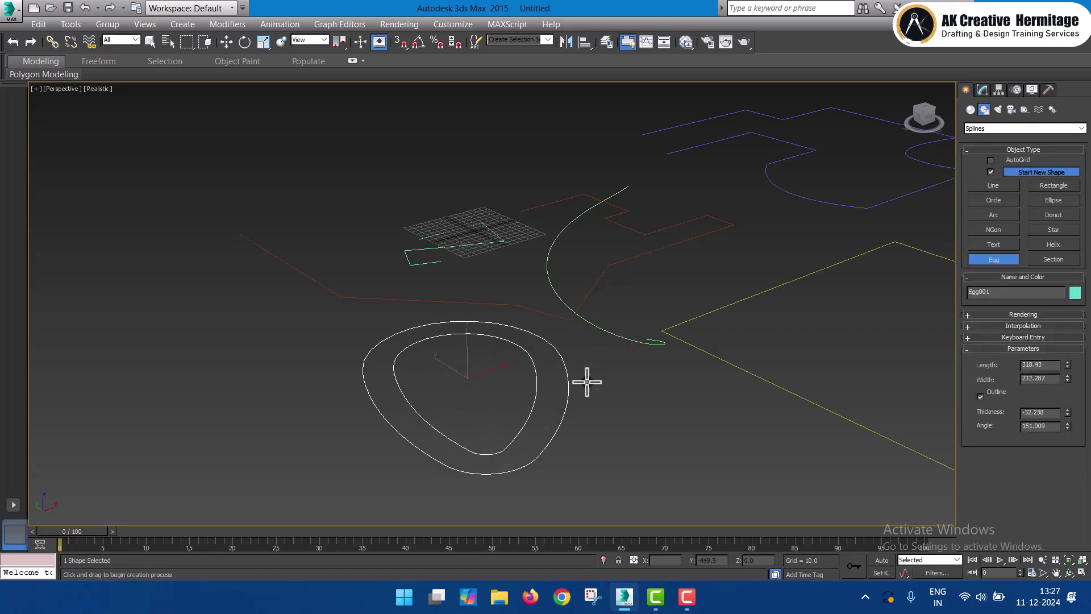
- Leave the Egg tool and look over the whole row of spline shapes, ending close to the rectangle
scroll(616, 339, down, 10)
scroll(719, 356, down, 3)
middle_drag(719, 356, 653, 317)
scroll(536, 304, down, 5)
middle_drag(537, 305, 547, 250)
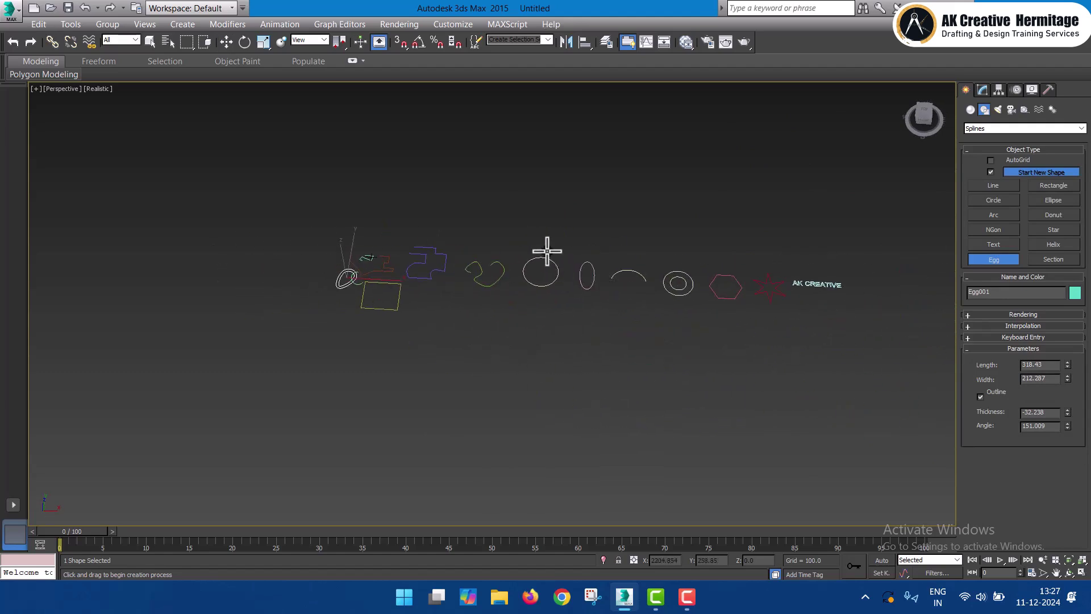
scroll(409, 291, up, 5)
right_click(433, 283)
middle_drag(496, 286, 561, 295)
scroll(554, 295, up, 2)
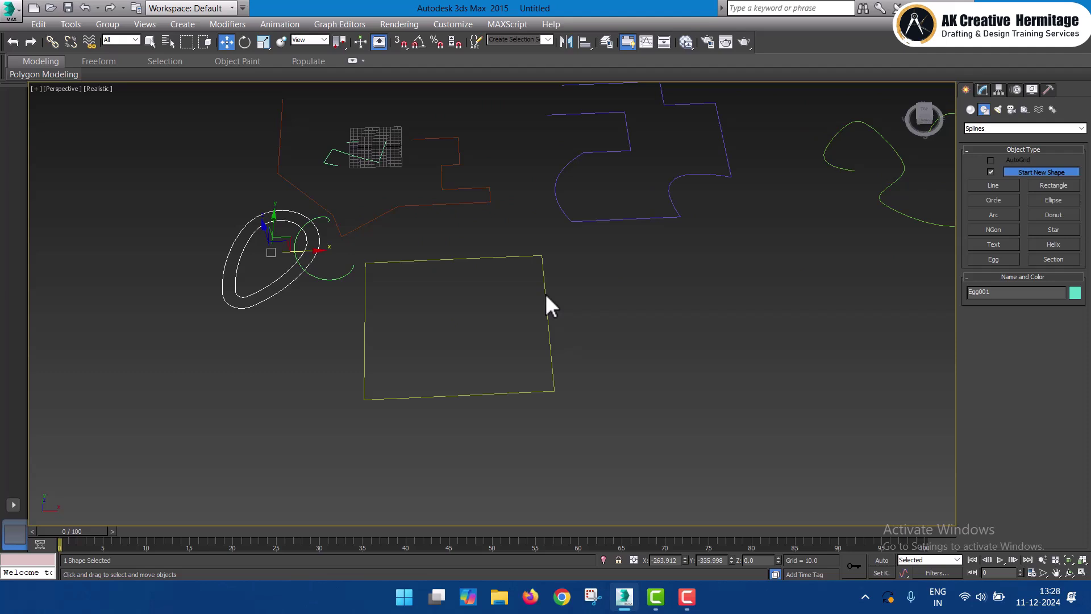
- Modify the rectangle to about 432 long and 612.5 wide, and increase the circle's radius
click(544, 294)
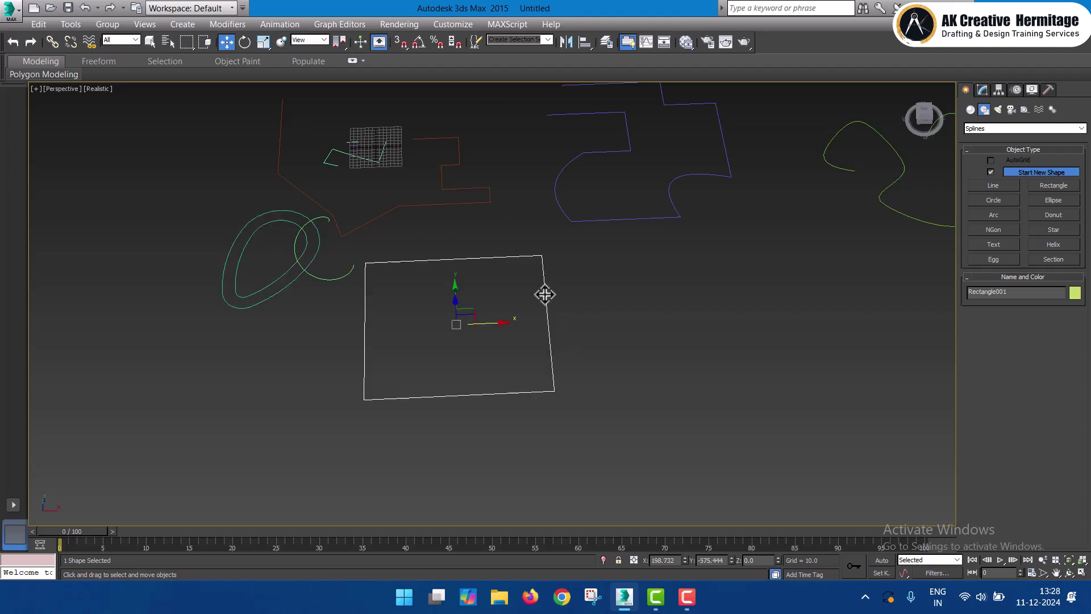
click(980, 91)
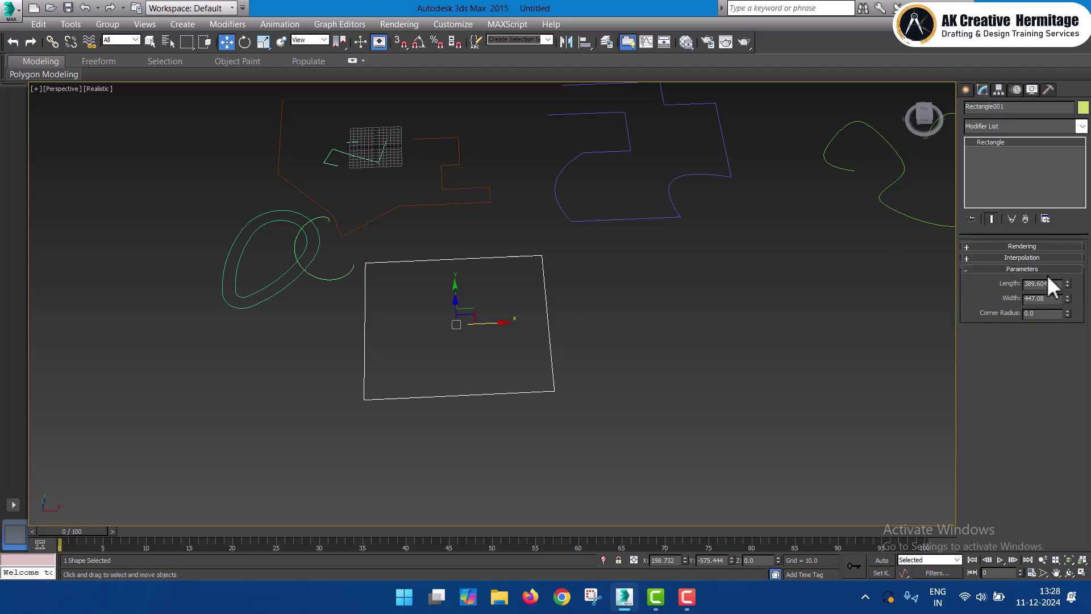
mouse_move(1068, 285)
mouse_down()
mouse_move(1071, 229)
mouse_move(1074, 293)
mouse_move(1068, 267)
mouse_move(1068, 284)
mouse_up()
scroll(501, 280, down, 5)
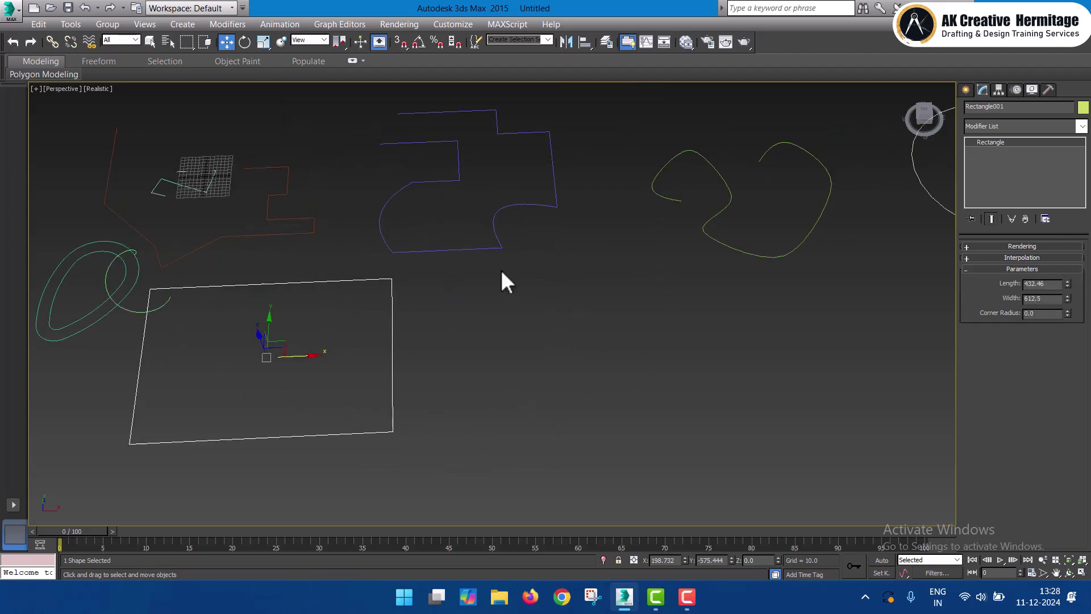
click(602, 260)
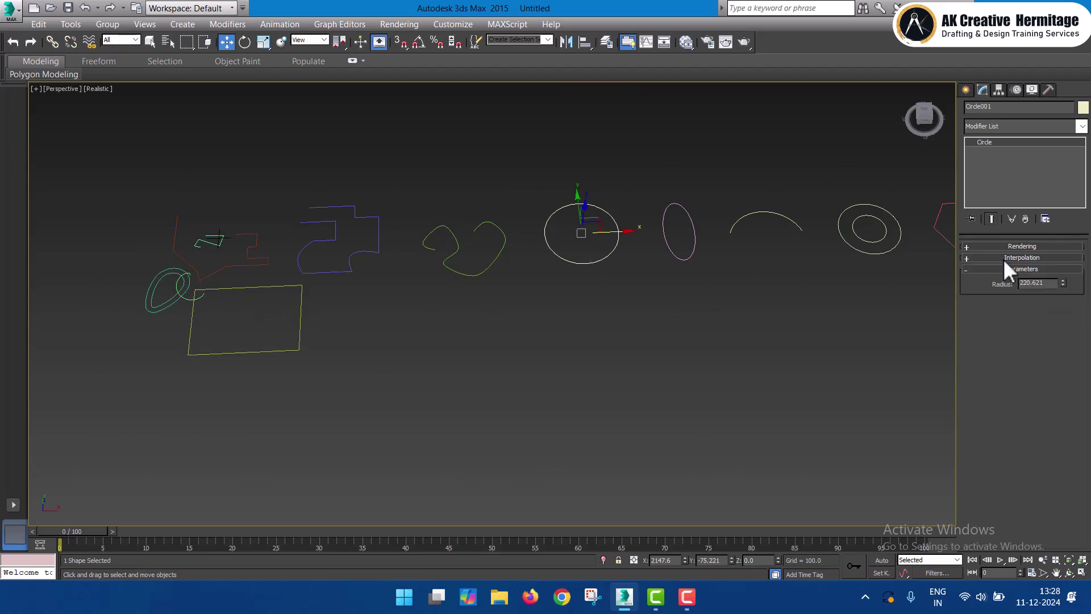
drag(1062, 282, 1059, 245)
- Select the donut and increase both its radius 1 and radius 2
middle_drag(915, 264, 594, 251)
click(635, 252)
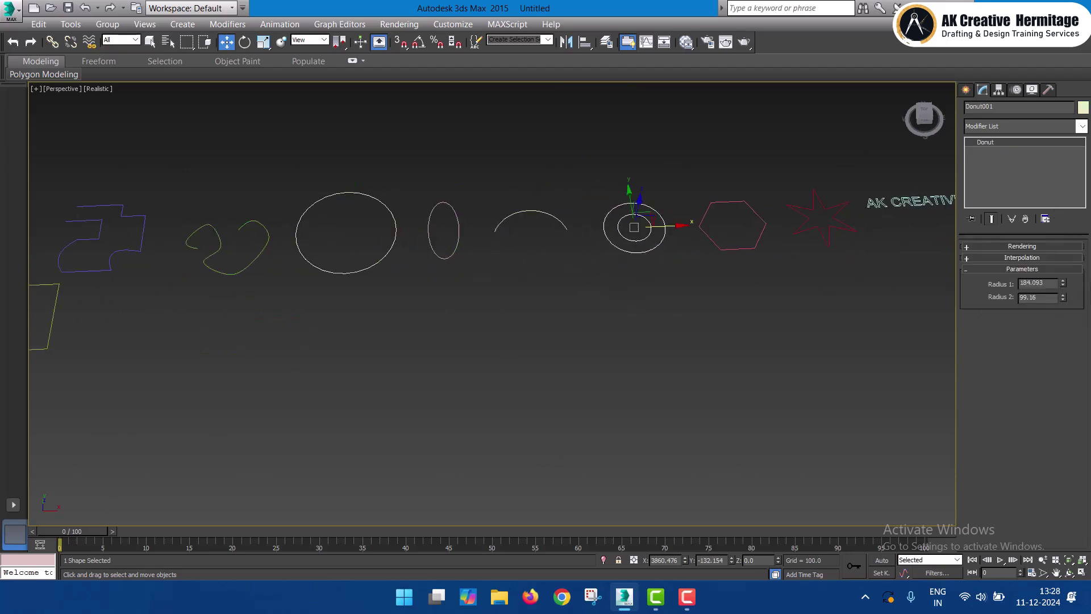
drag(1063, 281, 1063, 244)
drag(1062, 298, 1061, 251)
- Select all the spline shapes in the scene and delete them
middle_drag(772, 272, 675, 284)
scroll(595, 285, down, 4)
middle_drag(594, 285, 648, 272)
drag(824, 178, 165, 332)
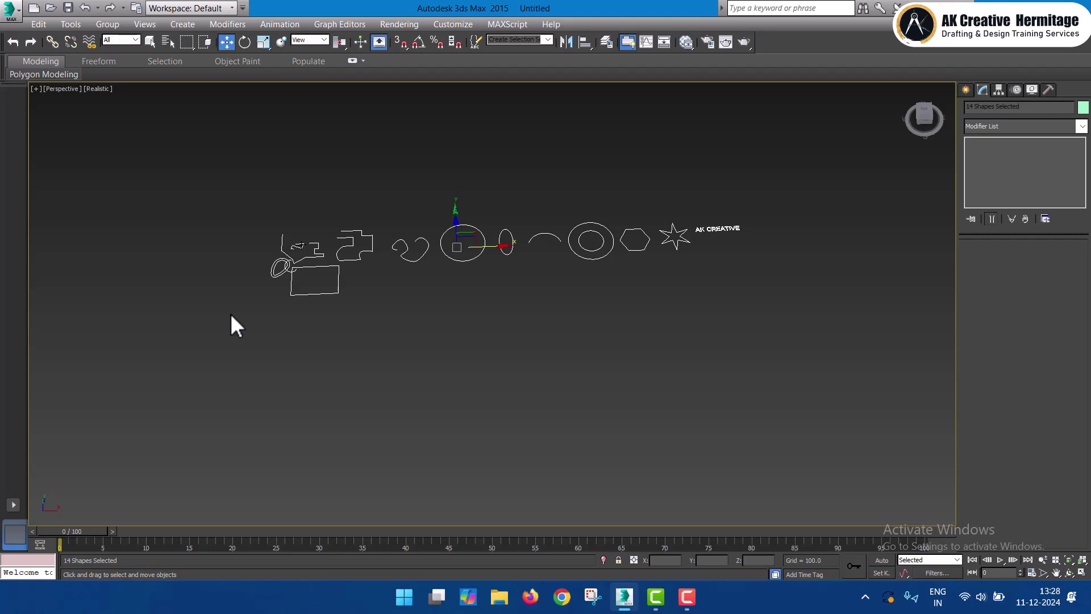
key(Delete)
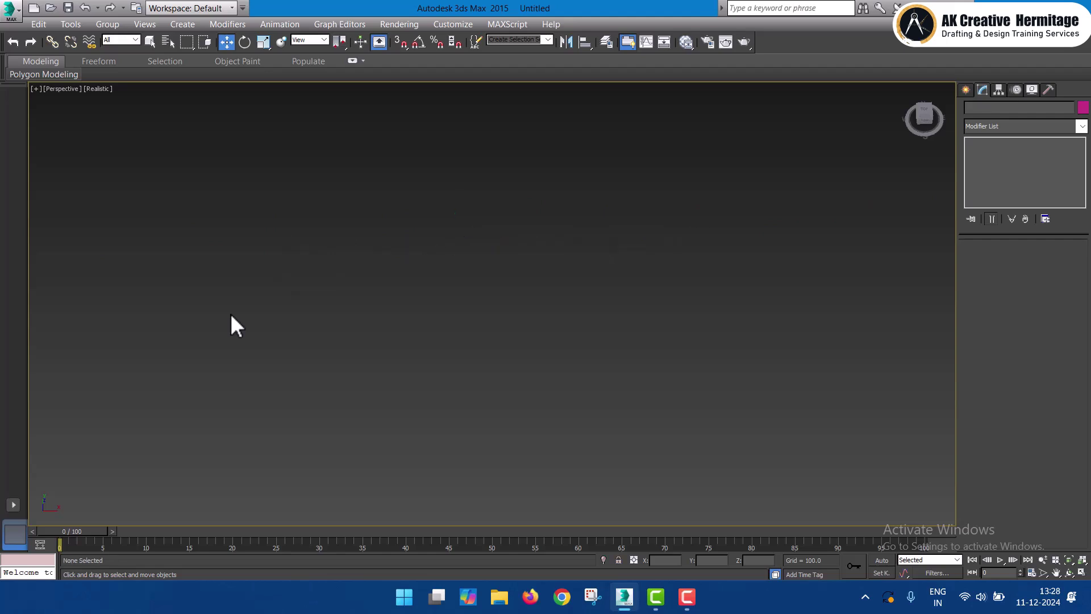
- Maximize the Top viewport and set up the Line tool with initial type and drag type both Corner
key(alt+w)
click(328, 213)
key(alt+w)
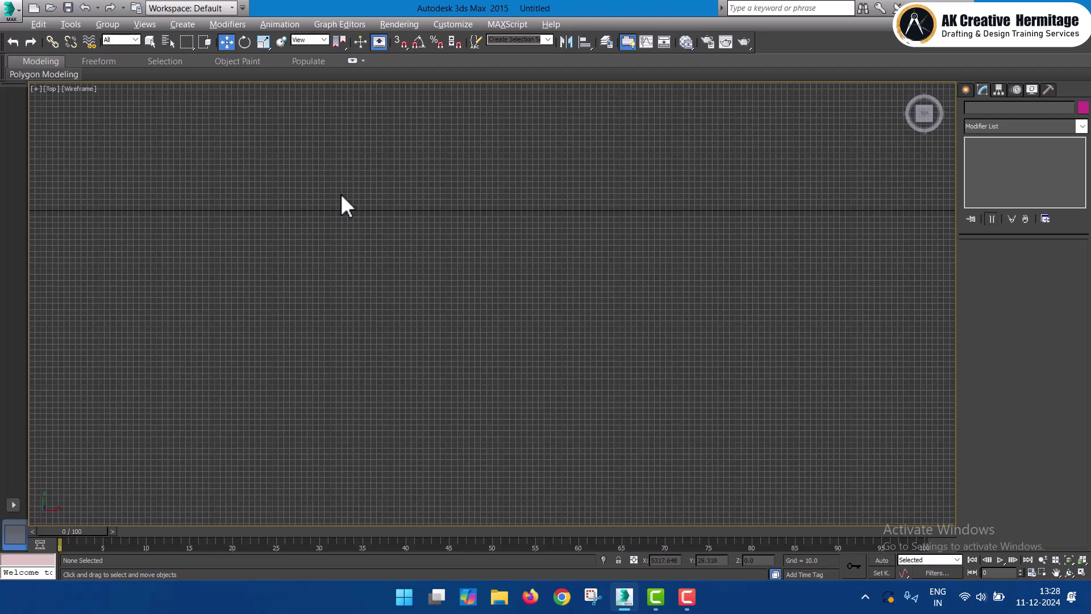
click(966, 89)
click(983, 110)
click(1002, 188)
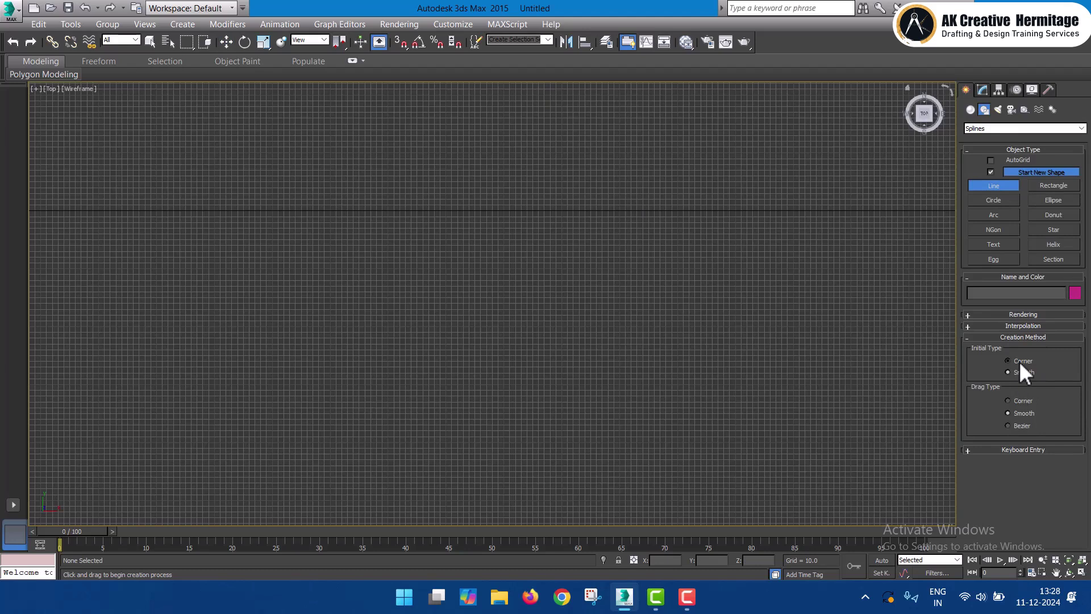
click(1008, 401)
- Draw a four-sided line with straight orthogonal segments, about 202 high, and close the spline at its start vertex
click(333, 212)
click(519, 212)
shift+click(432, 219)
shift+click(444, 331)
shift+click(334, 346)
shift+click(332, 345)
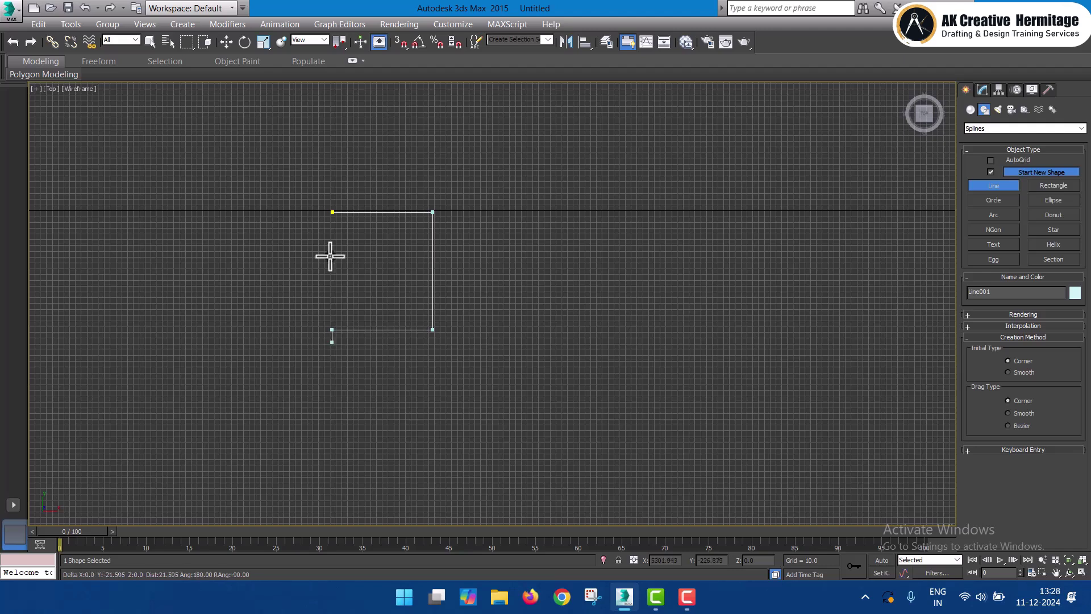
click(332, 212)
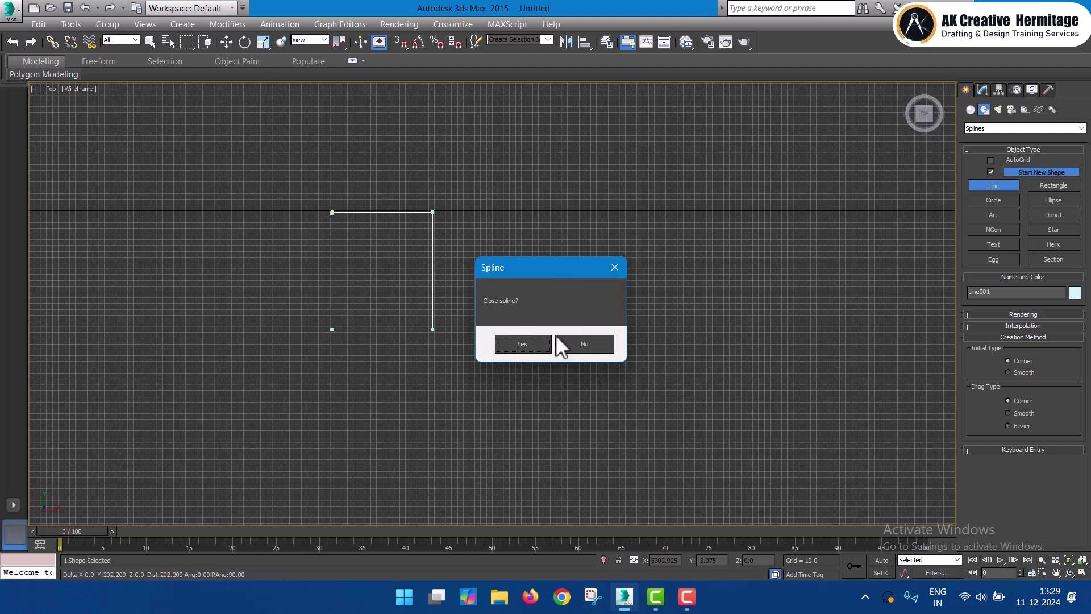
click(520, 345)
- Draw a second, slightly larger four-sided line beside the closed one, leaving a small gap at its starting corner
middle_drag(540, 271, 500, 270)
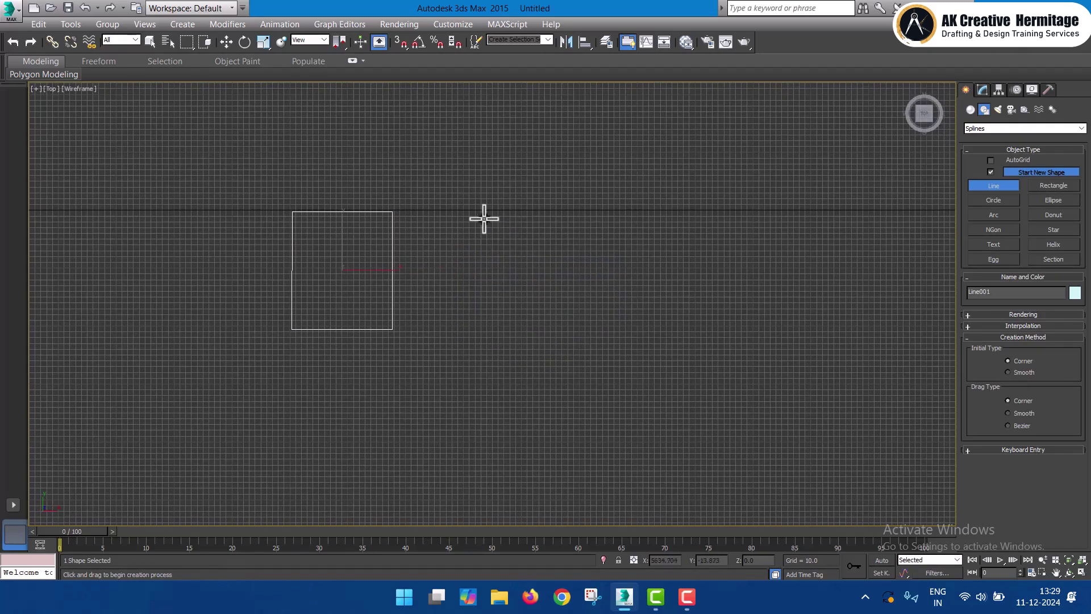
click(483, 217)
shift+click(606, 217)
shift+click(607, 347)
shift+click(476, 347)
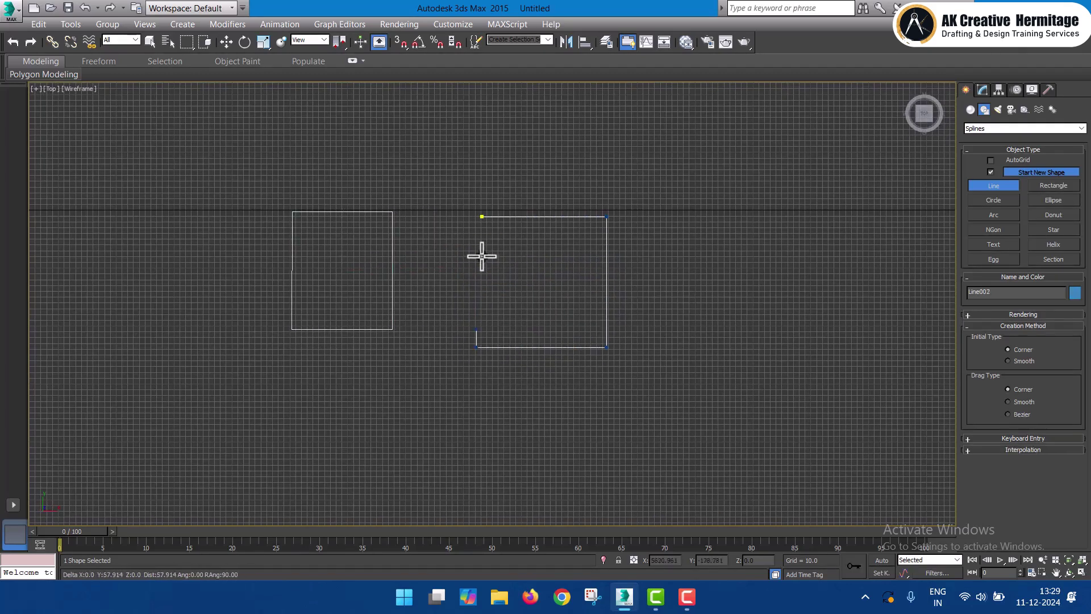
click(479, 224)
key(w)
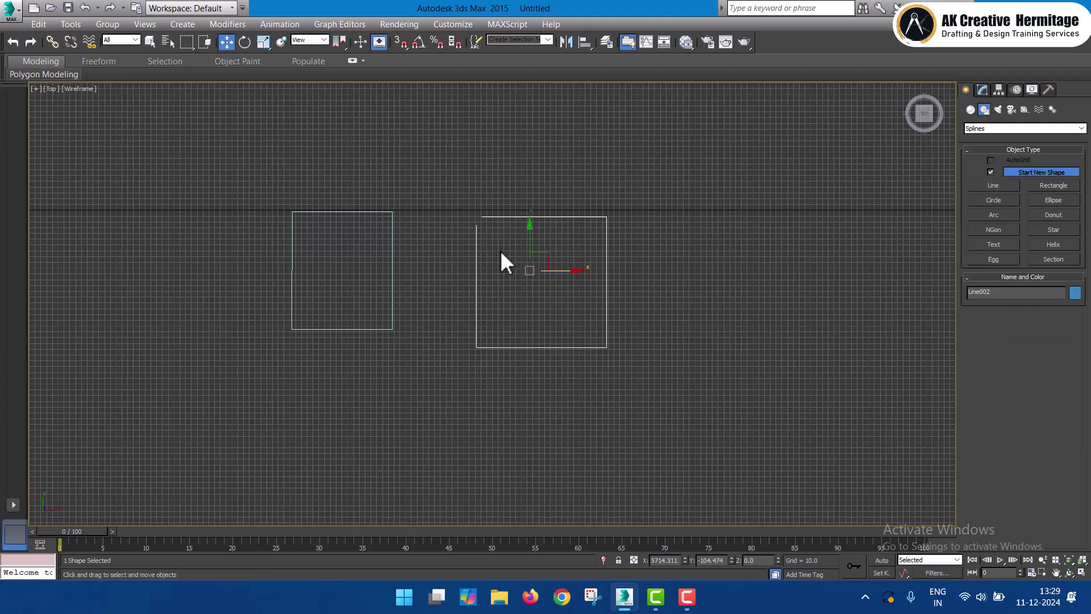
- In the maximized Perspective viewport, apply an Extrude modifier with an amount of 125 to the closed rectangular line
key(alt+w)
scroll(713, 407, down, 3)
key(alt+w)
scroll(568, 352, down, 4)
click(530, 392)
middle_drag(516, 415, 561, 374)
scroll(560, 374, up, 2)
click(978, 92)
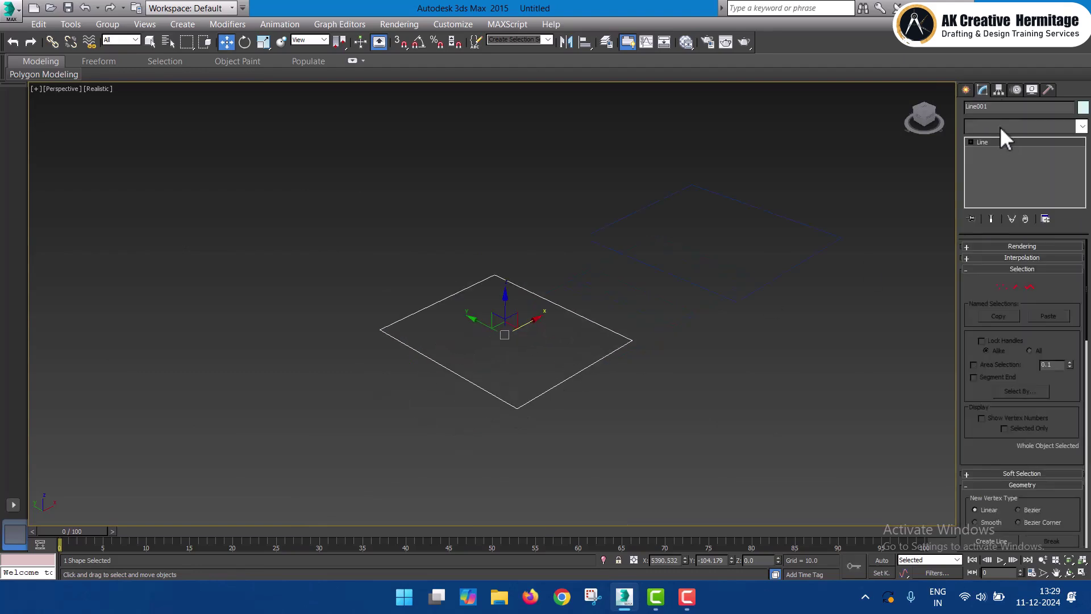
click(1000, 126)
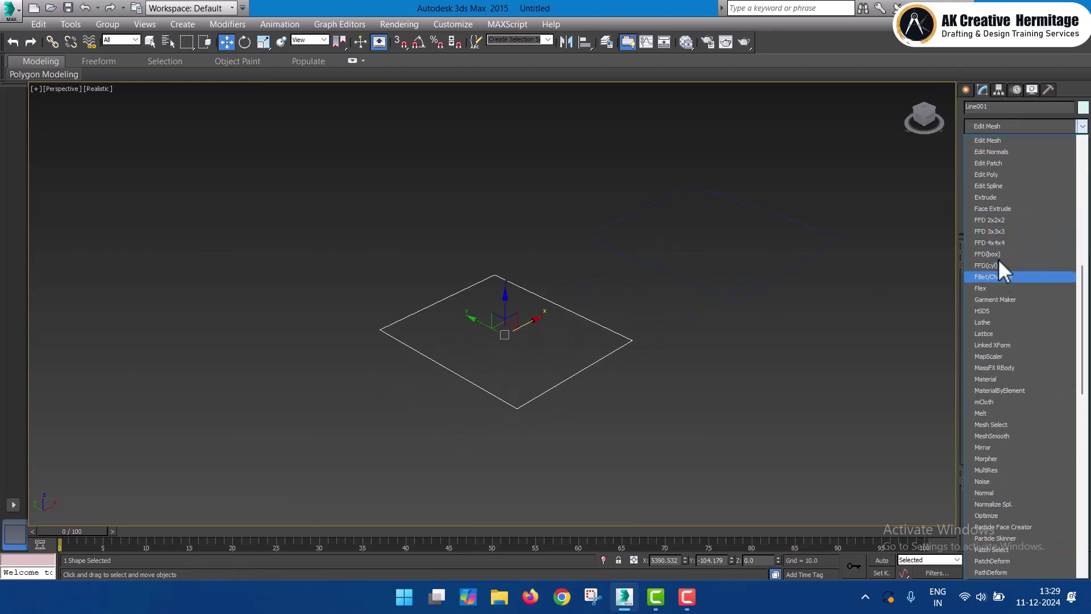
click(1003, 200)
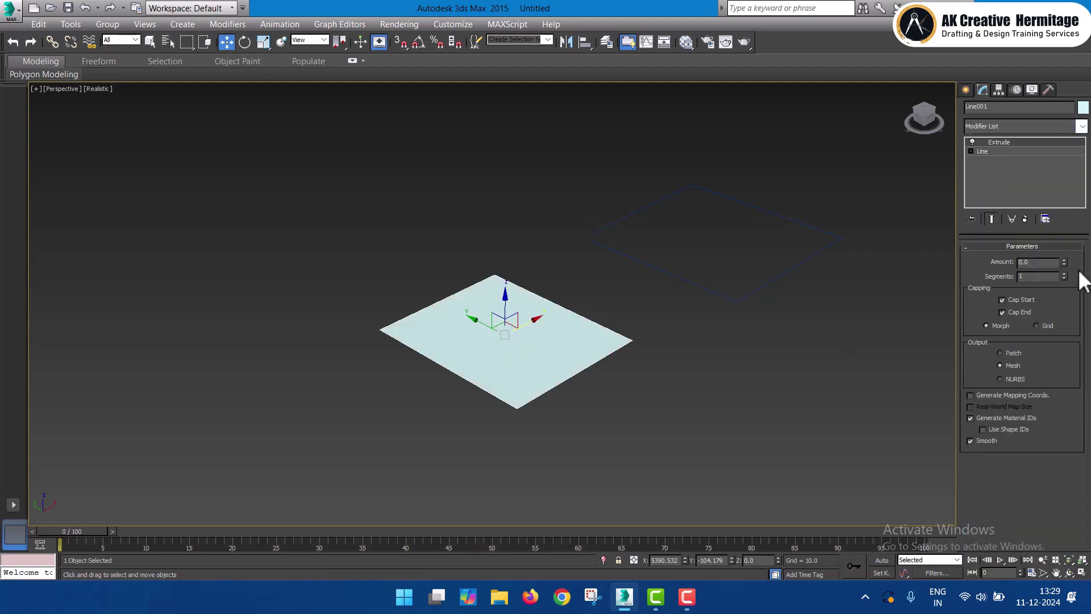
drag(1063, 260, 1077, 116)
- Apply an Extrude modifier with an amount of 125 to the open rectangular line
alt+middle_drag(789, 257, 616, 301)
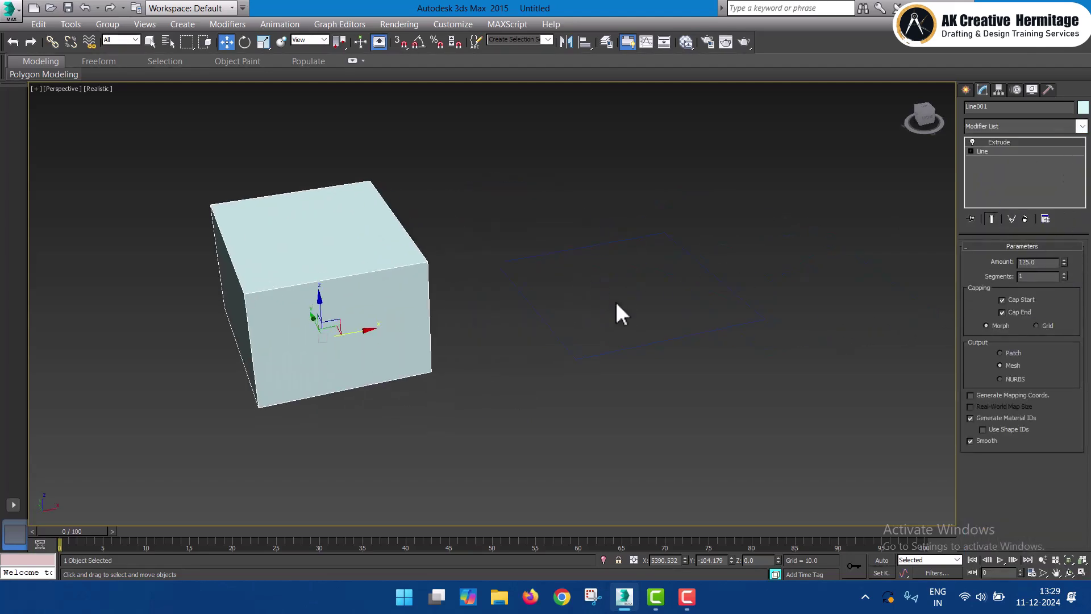
click(625, 353)
click(990, 129)
key(e)
click(998, 197)
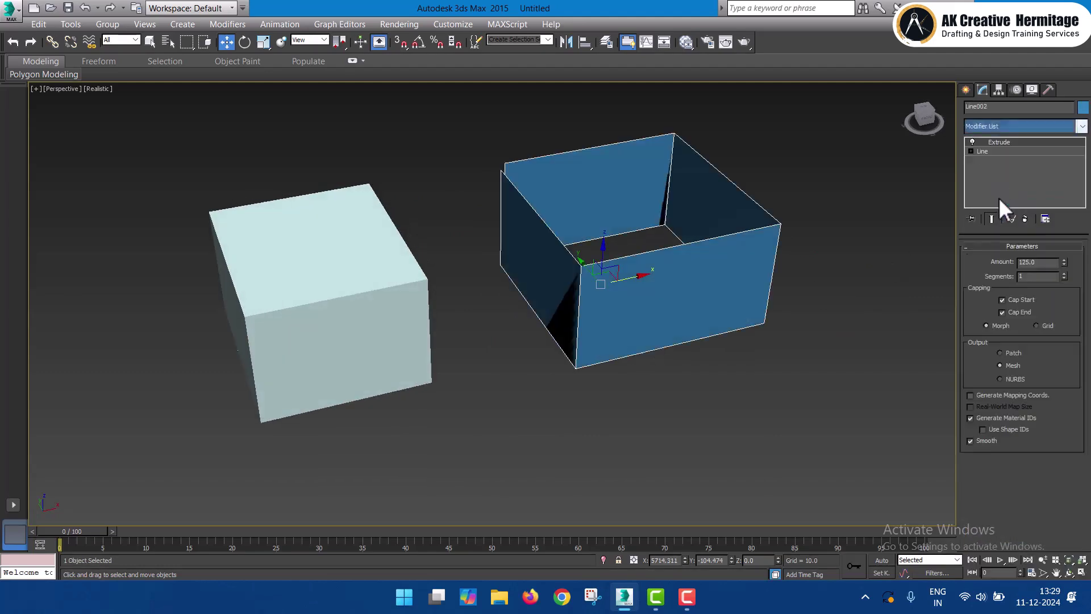
- Inspect the two extruded shapes from above, then select both and delete them
mouse_move(706, 275)
alt+middle_down()
mouse_move(690, 297)
mouse_move(766, 299)
mouse_move(703, 281)
alt+middle_up()
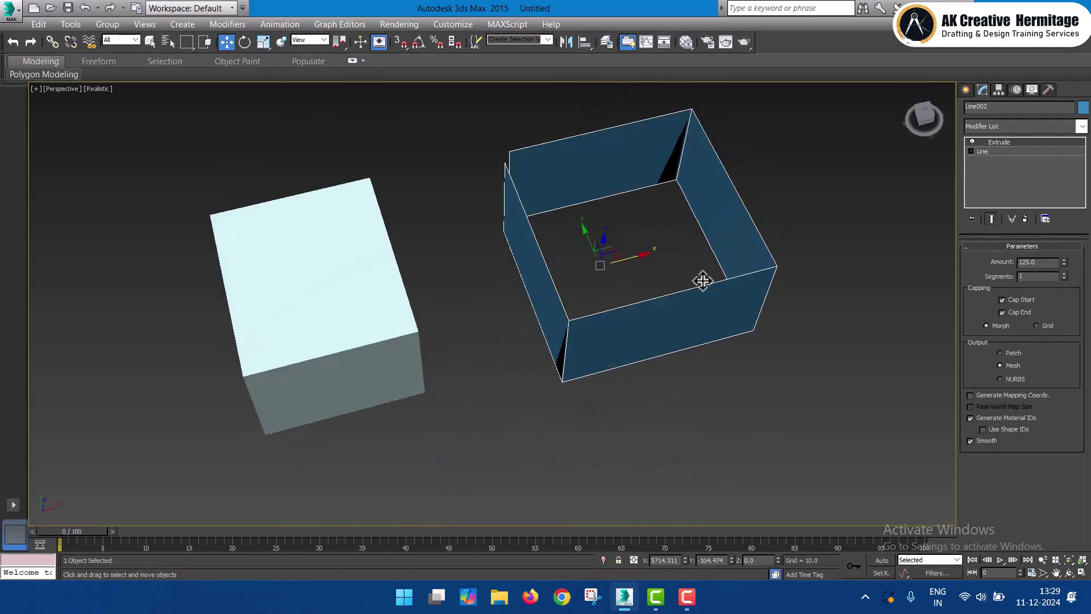
alt+middle_drag(649, 243, 654, 294)
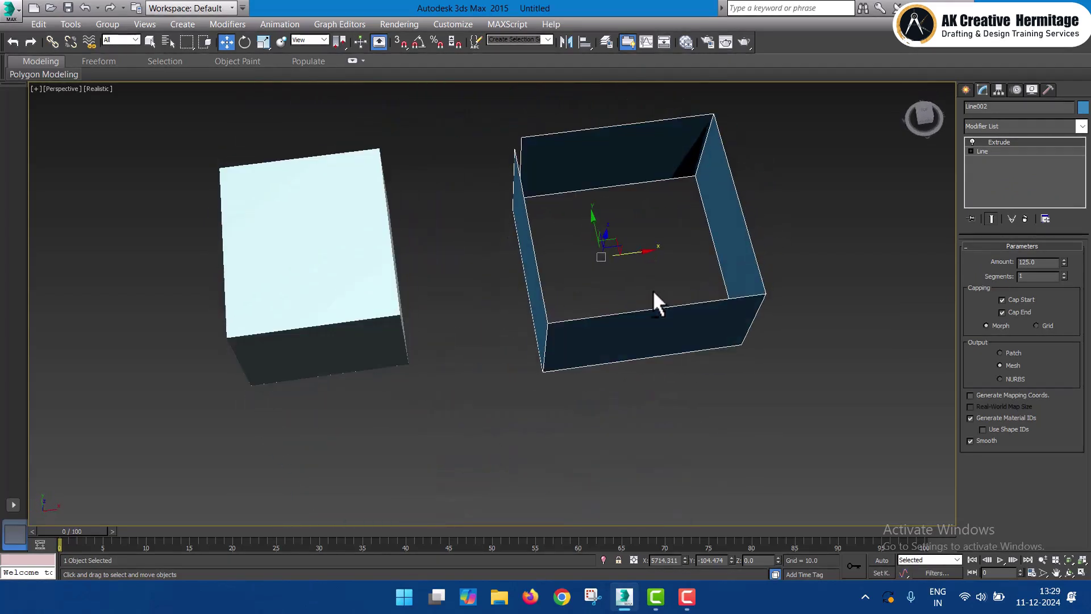
scroll(537, 250, down, 4)
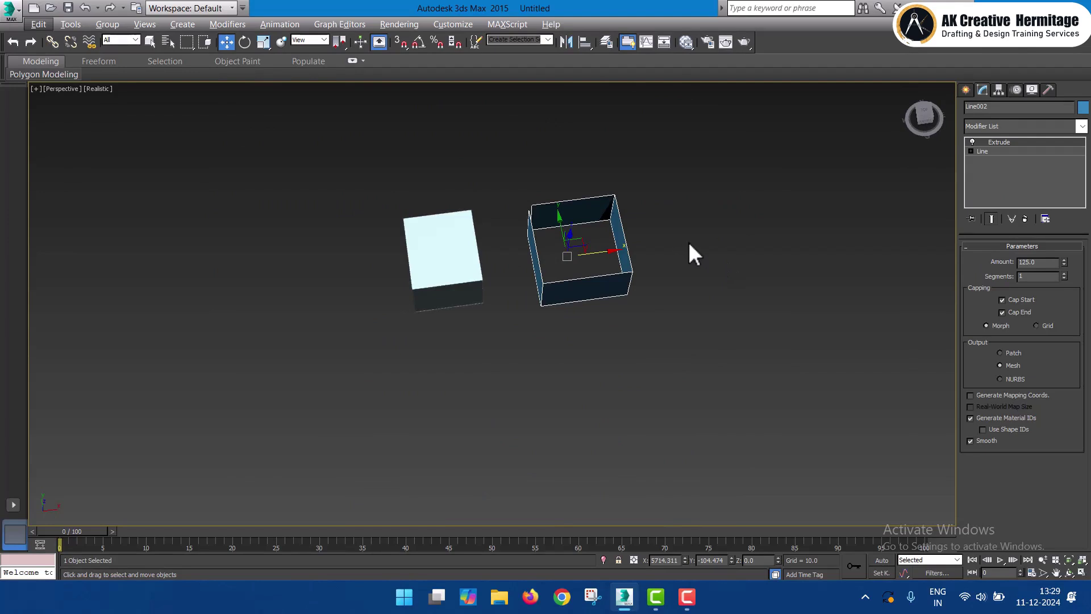
alt+middle_drag(689, 243, 629, 250)
drag(722, 193, 400, 356)
key(Delete)
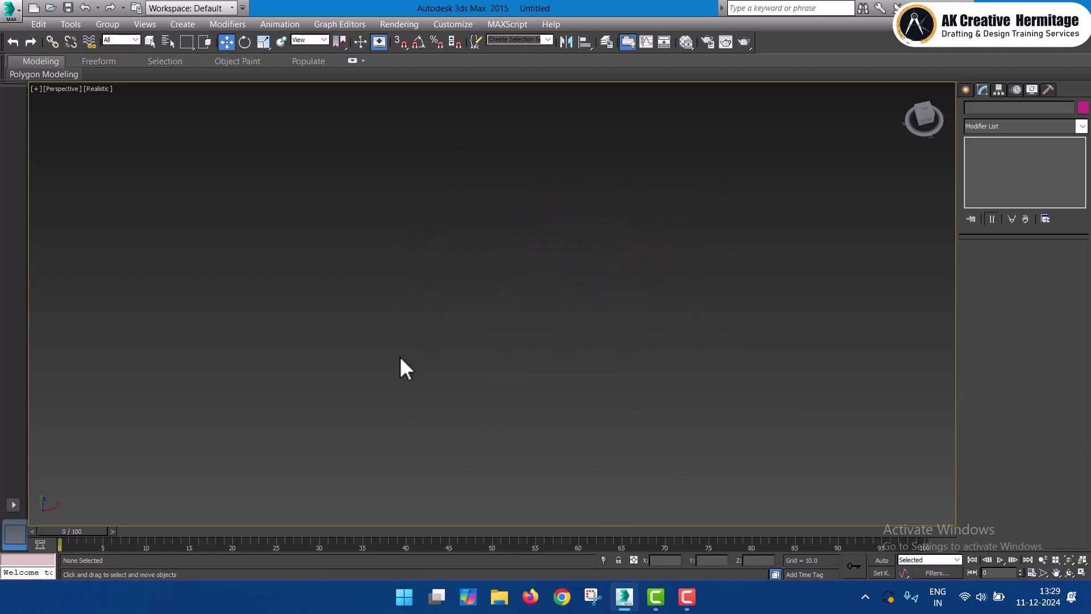
- In the maximized Top viewport, draw a four-sided line with straight edges, leaving its upper-left corner open
key(alt+w)
click(307, 187)
key(alt+w)
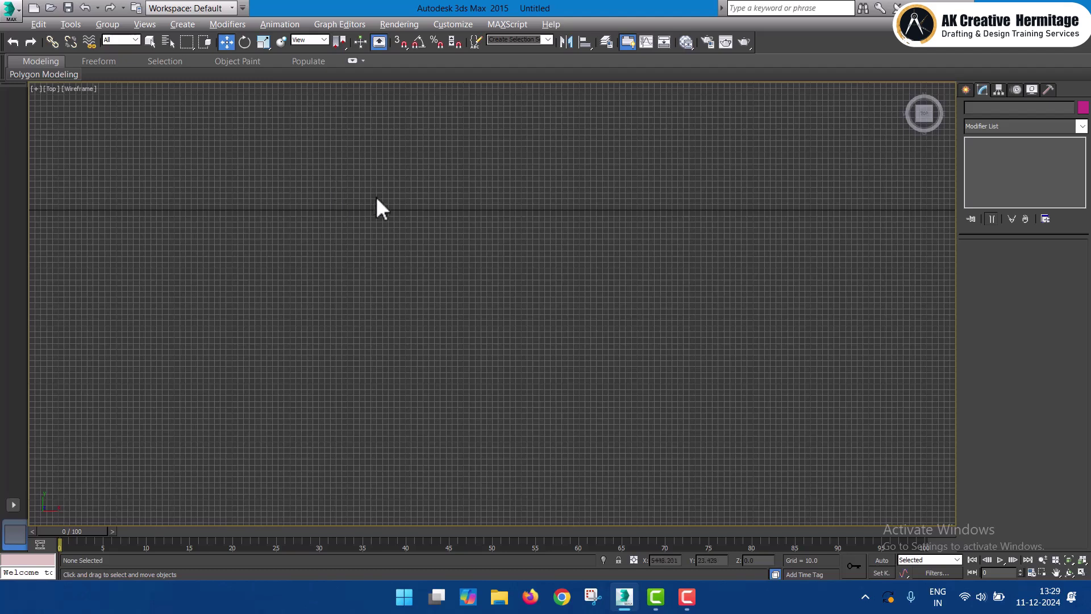
click(965, 91)
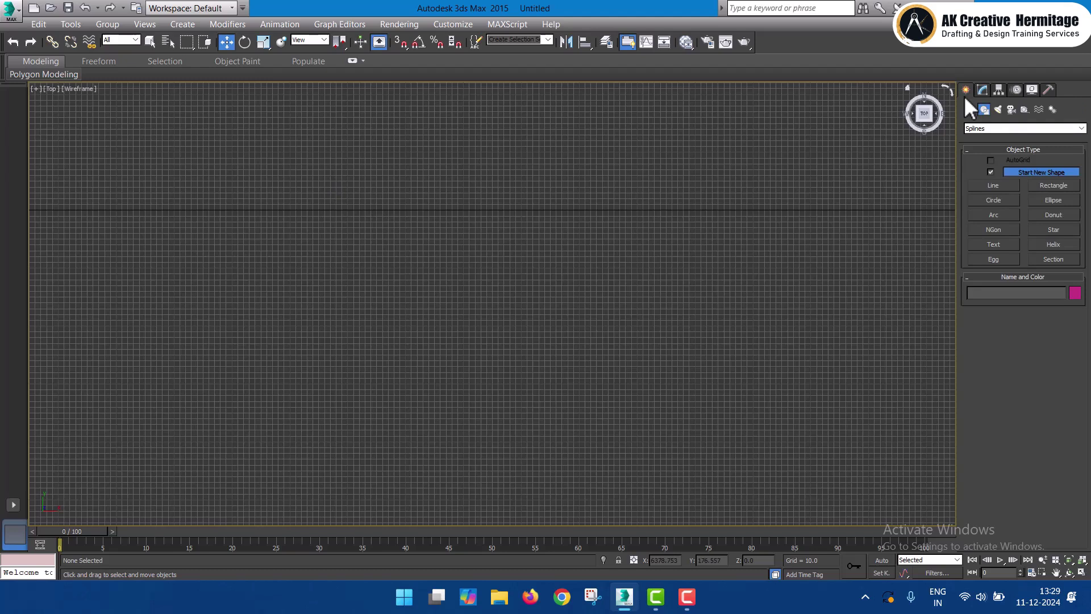
click(994, 188)
click(384, 203)
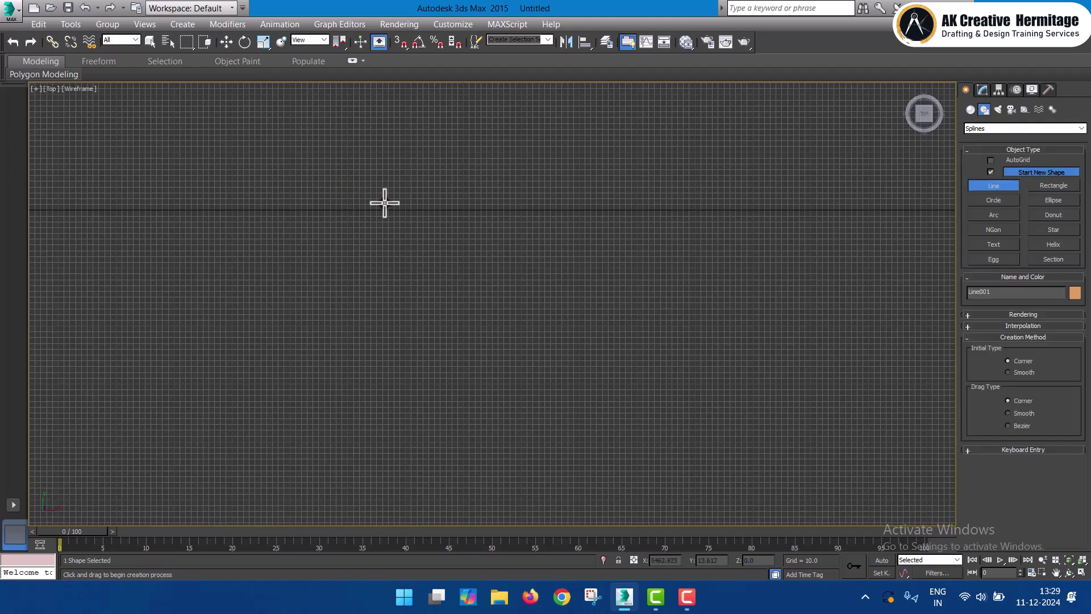
shift+click(546, 219)
shift+click(544, 370)
shift+click(323, 372)
shift+click(325, 205)
right_click(352, 208)
key(w)
middle_drag(444, 247, 505, 253)
scroll(471, 196, up, 3)
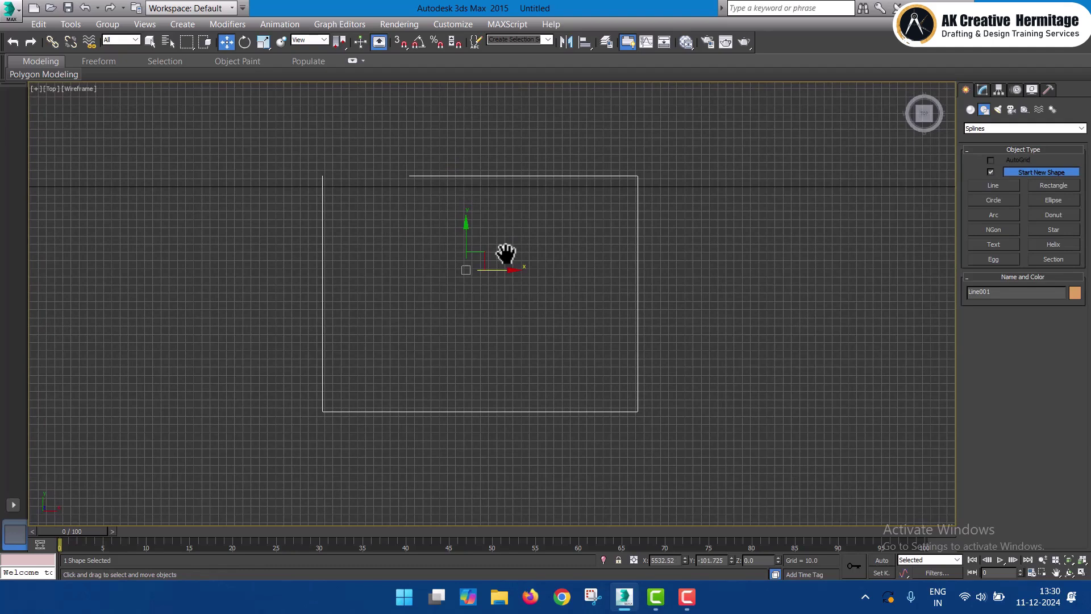
- Convert the open four-sided line to an editable spline
right_click(531, 176)
mouse_move(603, 316)
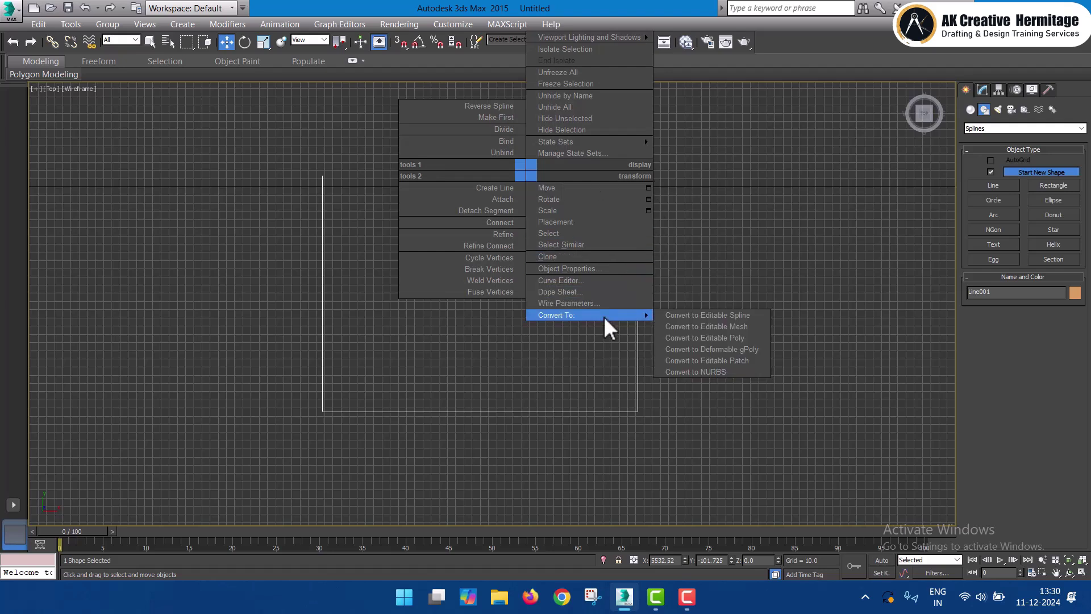
click(685, 314)
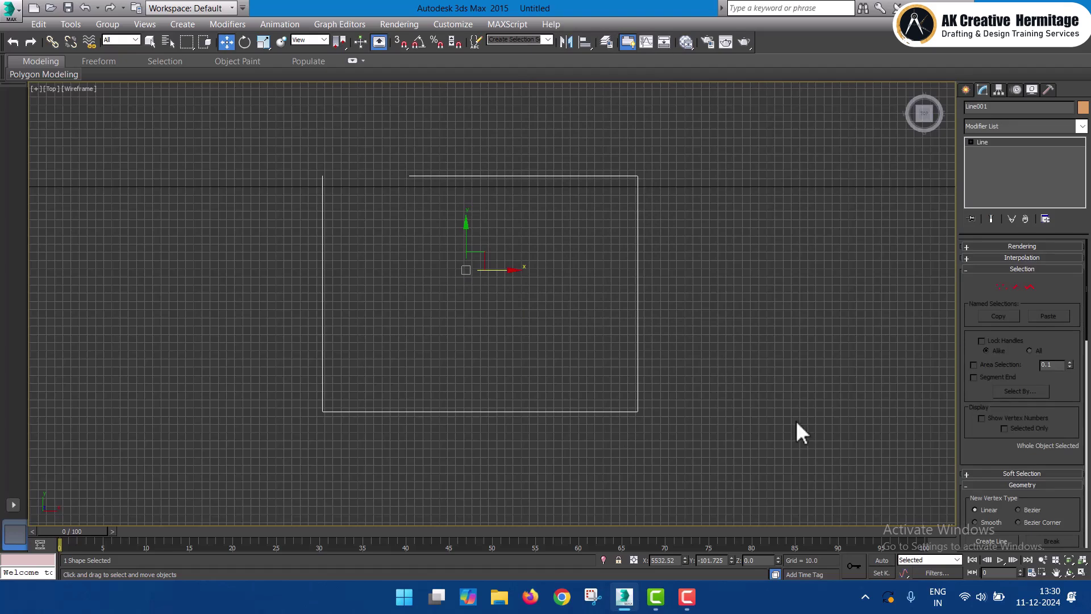
click(687, 597)
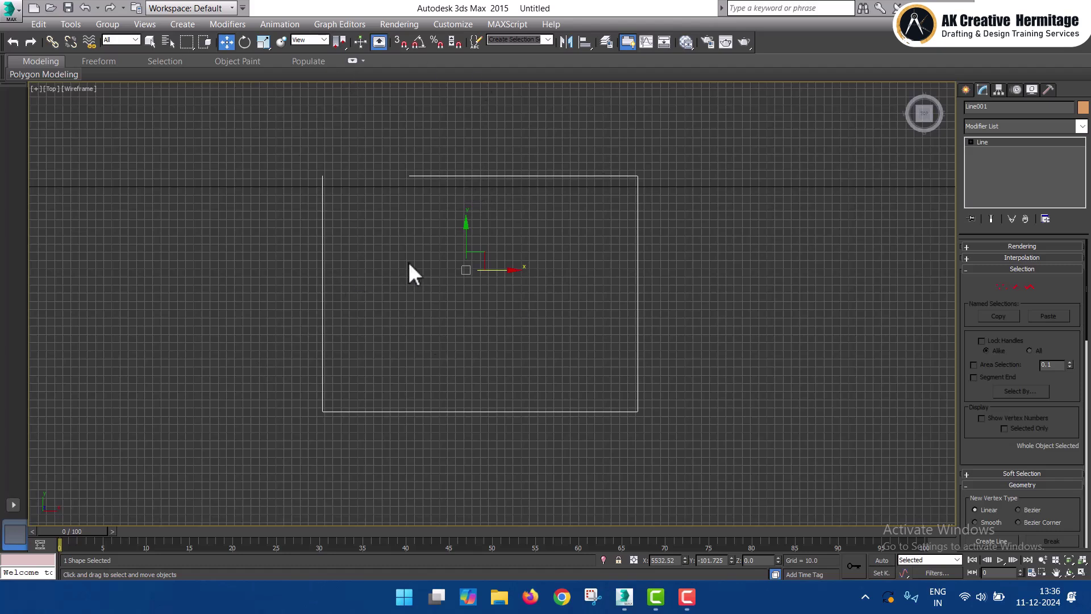
right_click(483, 176)
mouse_move(566, 316)
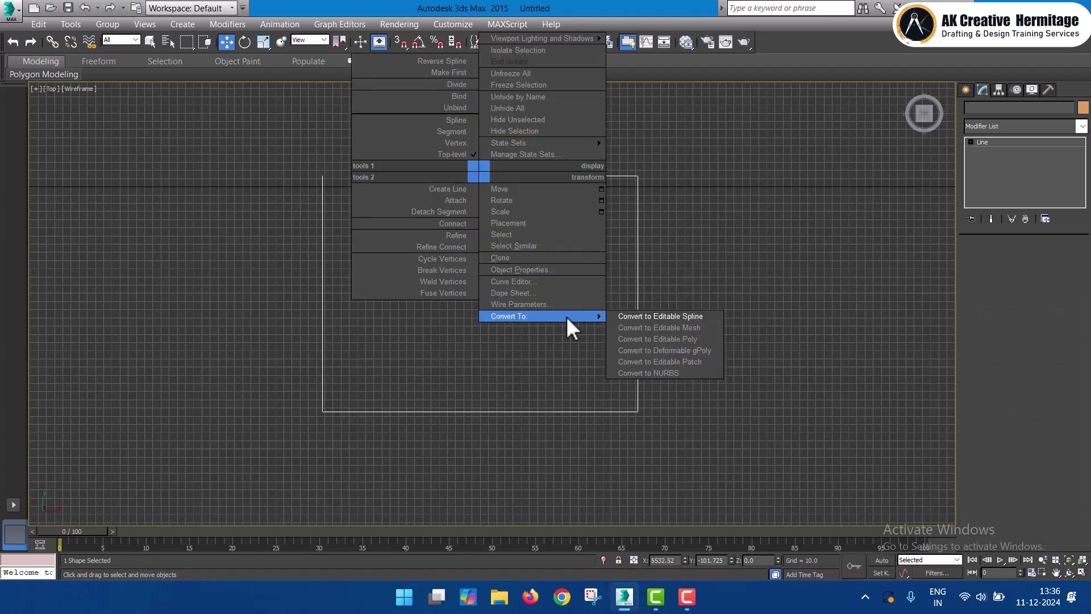
click(643, 317)
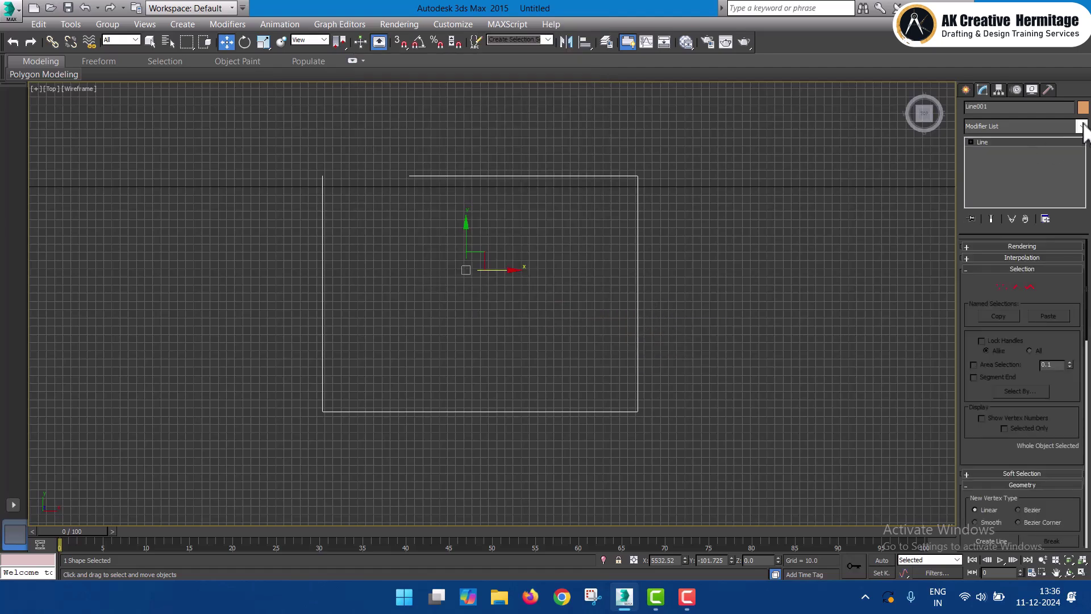
- At vertex level, move the open end vertex of the upper edge along X toward the upper-left corner to narrow the gap
click(971, 142)
click(1000, 152)
click(1007, 160)
click(1002, 169)
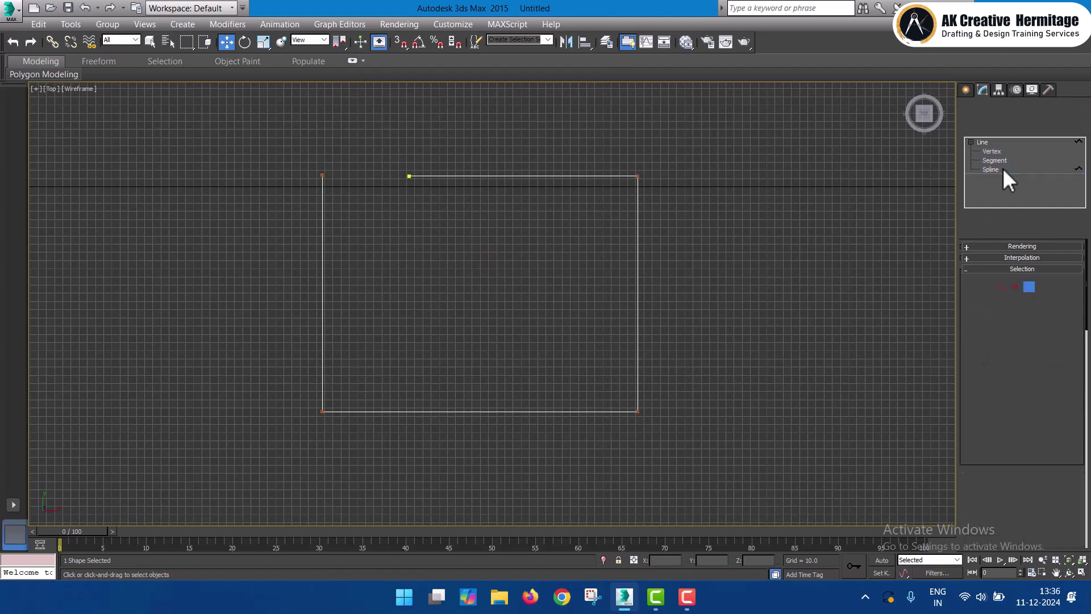
click(1001, 149)
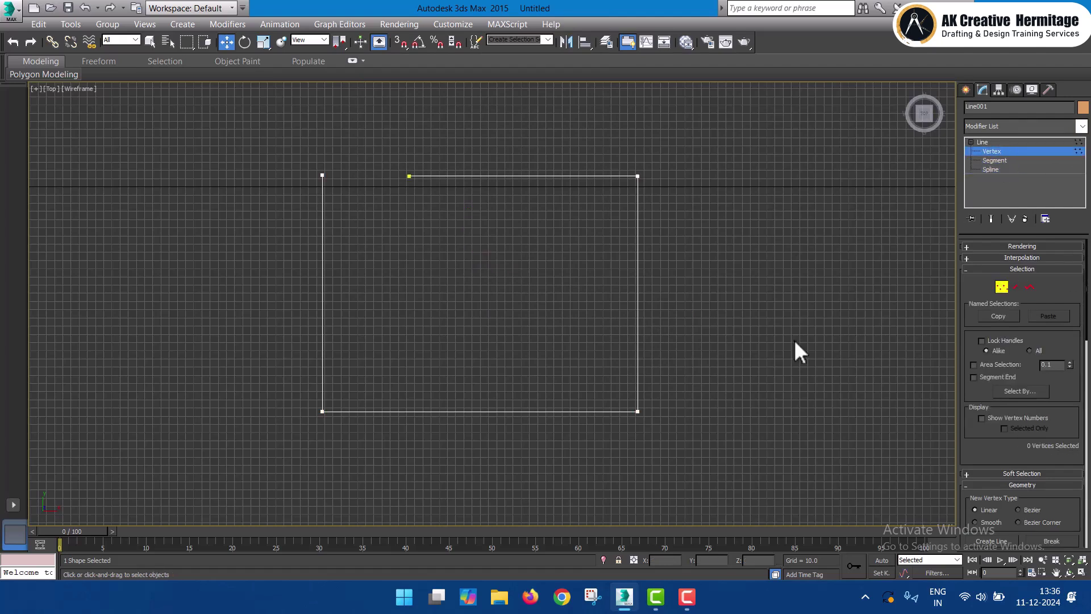
drag(428, 204, 448, 223)
drag(369, 121, 426, 215)
drag(431, 176, 391, 186)
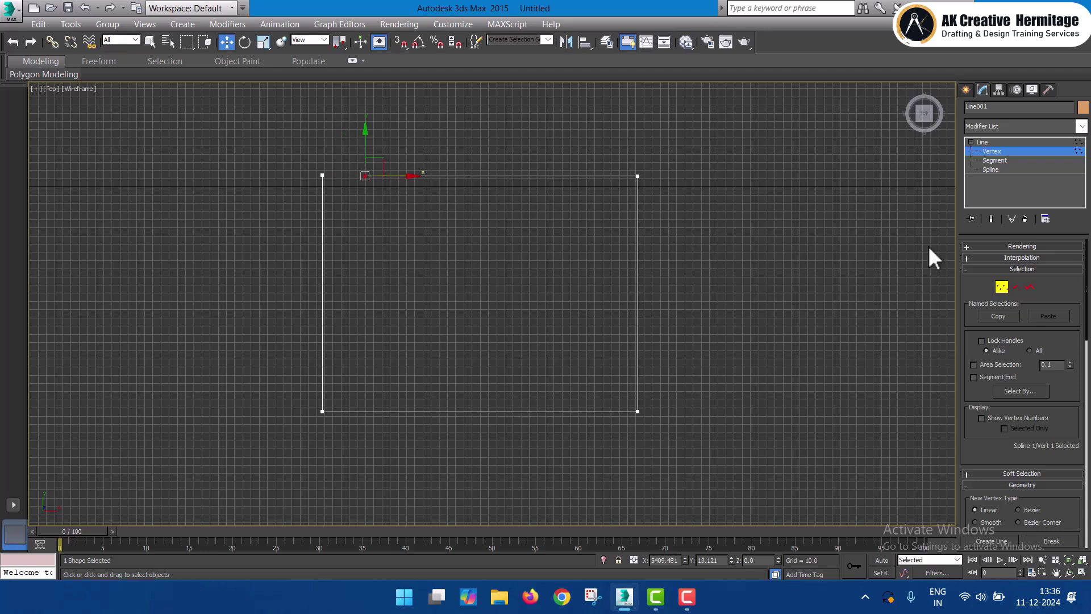
- At segment level, select the upper edge and move it slightly down along Y
click(995, 160)
click(495, 175)
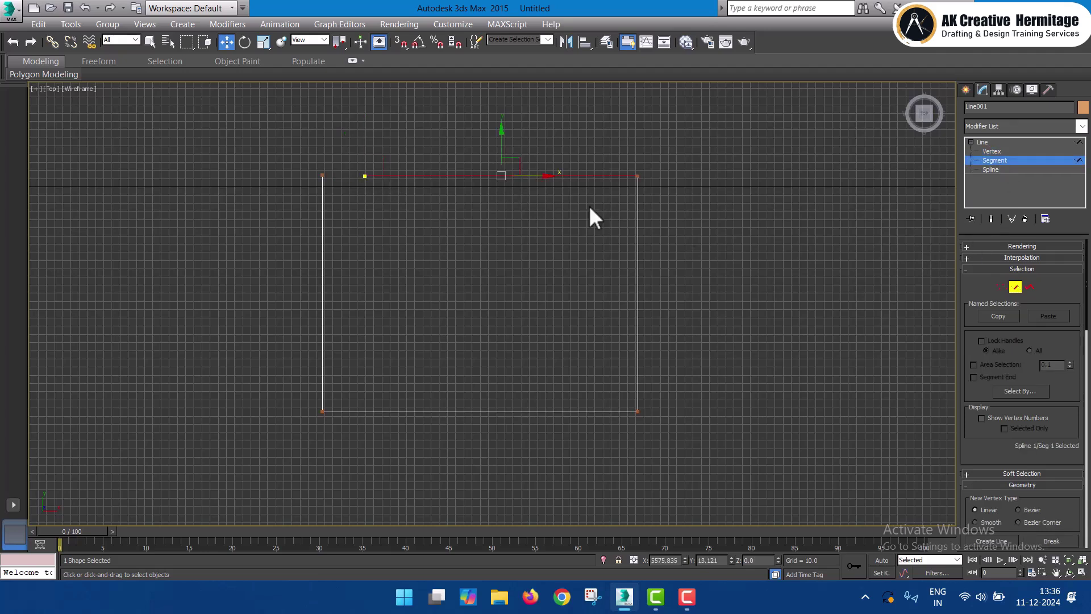
mouse_move(502, 134)
mouse_down()
mouse_move(502, 98)
mouse_move(504, 175)
mouse_move(506, 139)
mouse_up()
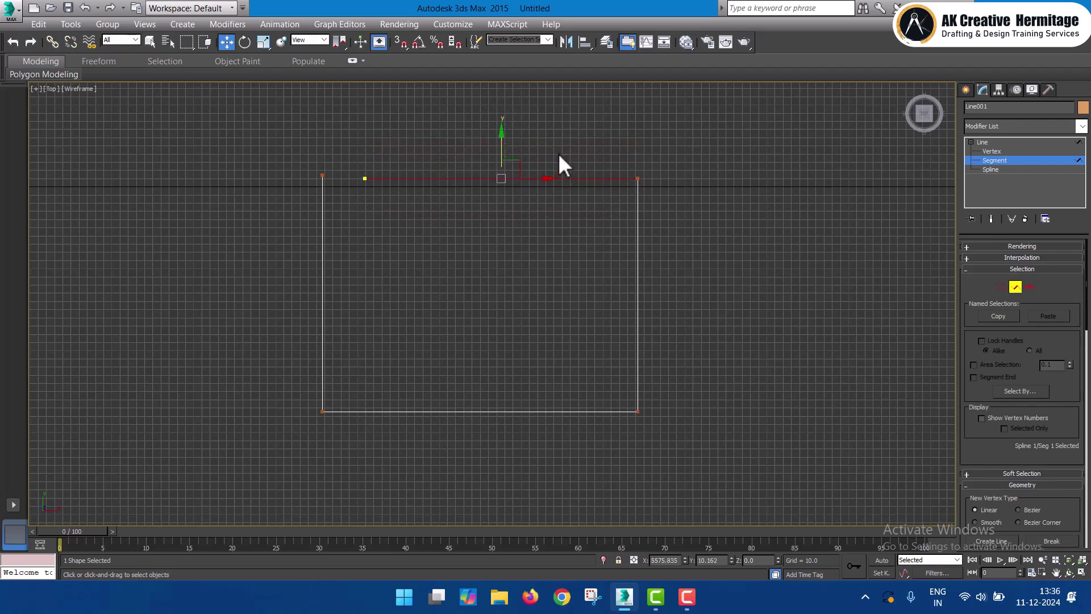
- At spline level, select the whole spline and move it slightly left along X
click(1007, 170)
click(638, 221)
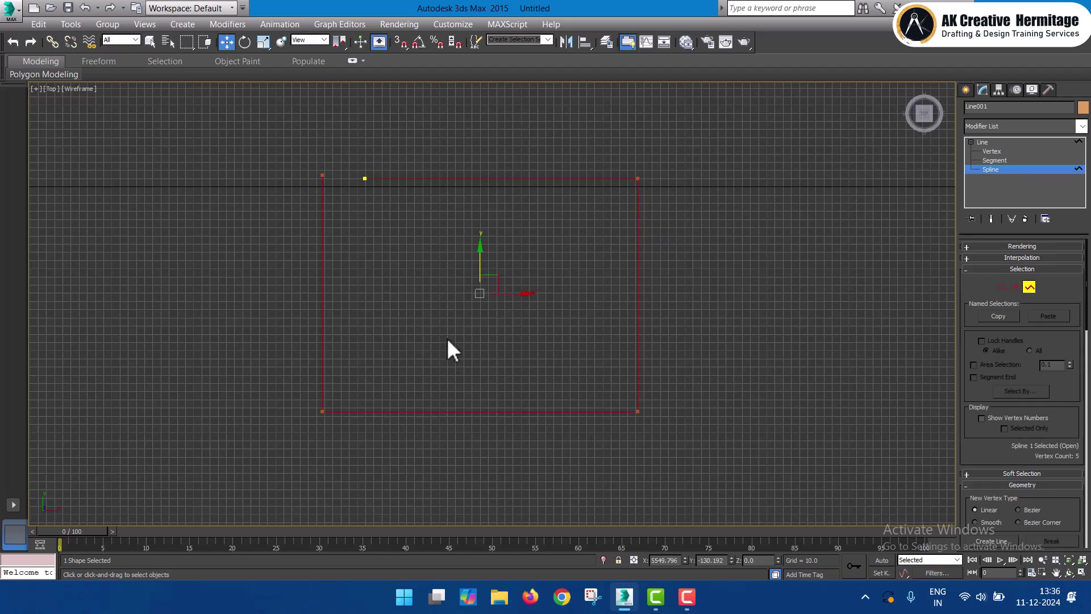
mouse_move(518, 293)
mouse_down()
mouse_move(612, 289)
mouse_move(479, 284)
mouse_move(595, 278)
mouse_move(499, 280)
mouse_move(522, 290)
mouse_up()
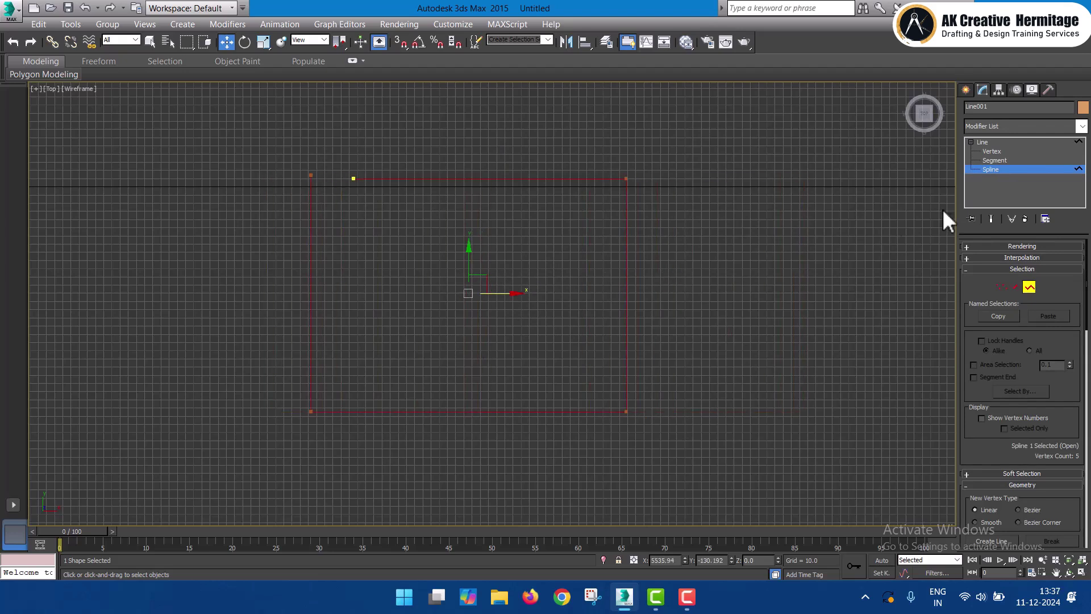
- At vertex level, move both vertices of the upper edge up along Y, nearly level with the left edge's open end
click(990, 152)
click(372, 207)
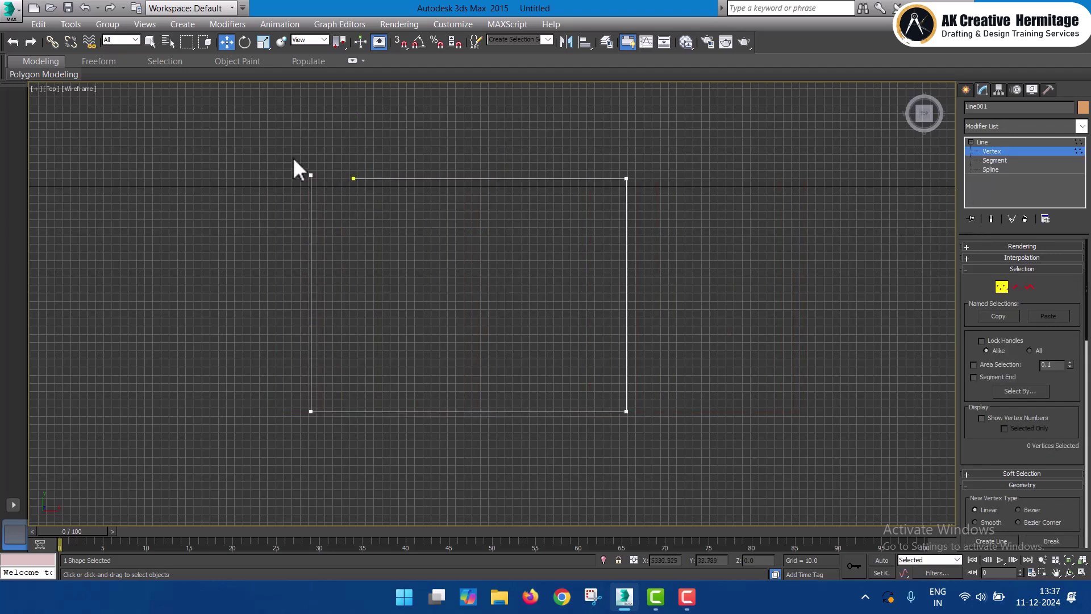
drag(310, 157, 657, 214)
drag(356, 139, 353, 138)
click(322, 172)
drag(321, 173, 384, 209)
click(384, 209)
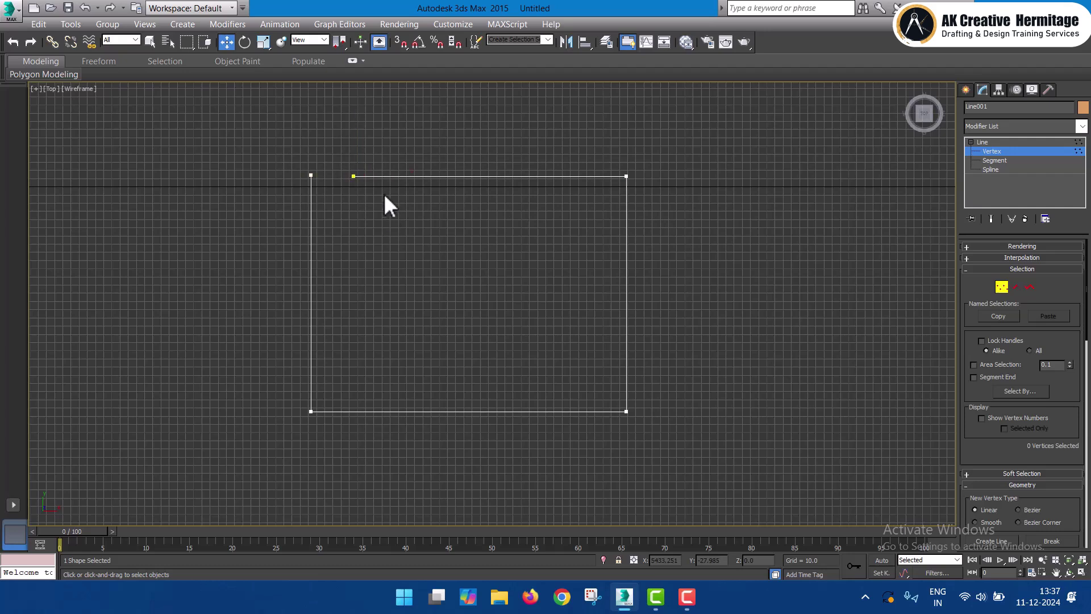
- Move the open end vertex of the upper edge along X until it almost touches the left edge's end vertex
click(354, 176)
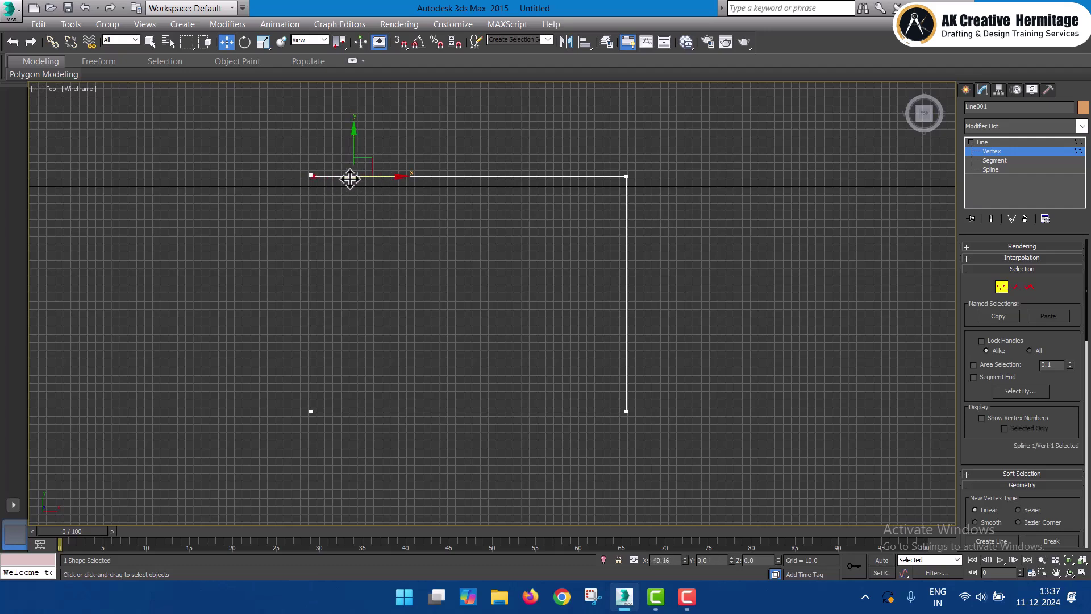
click(379, 218)
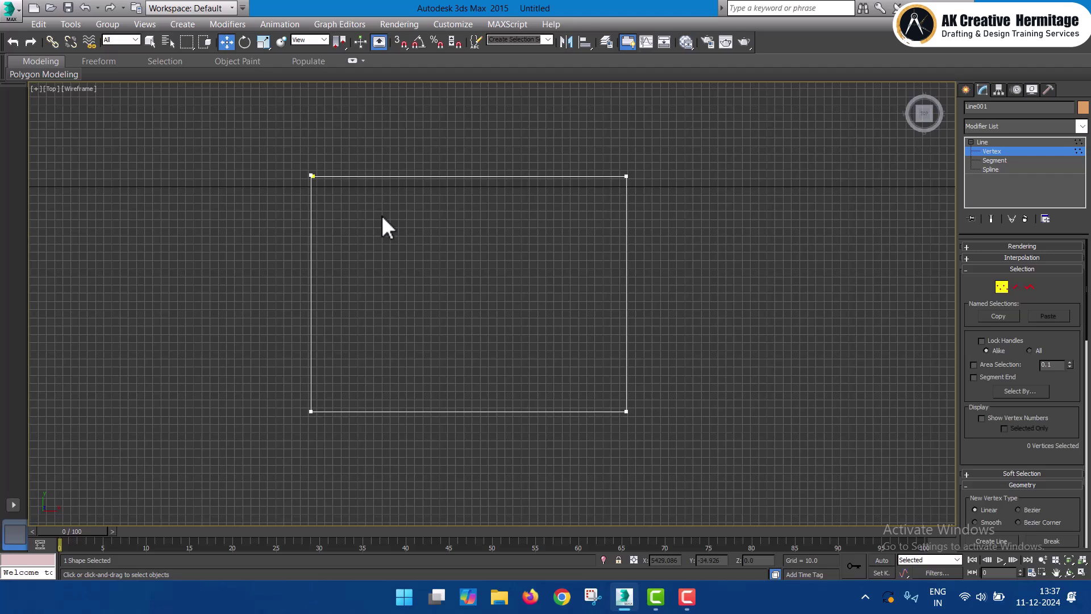
middle_drag(381, 212, 389, 214)
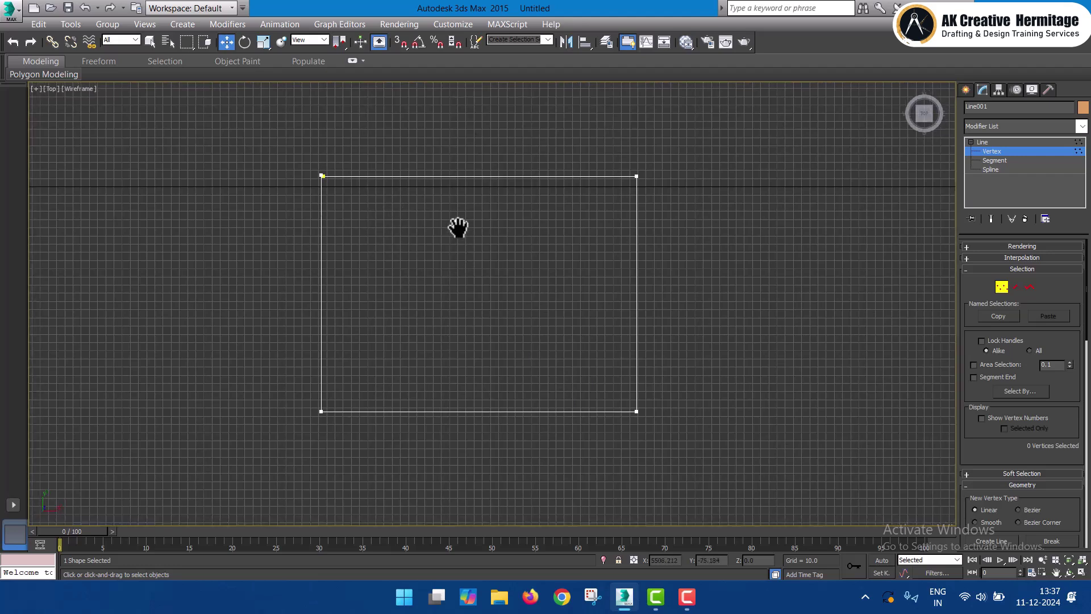
middle_drag(455, 229, 461, 205)
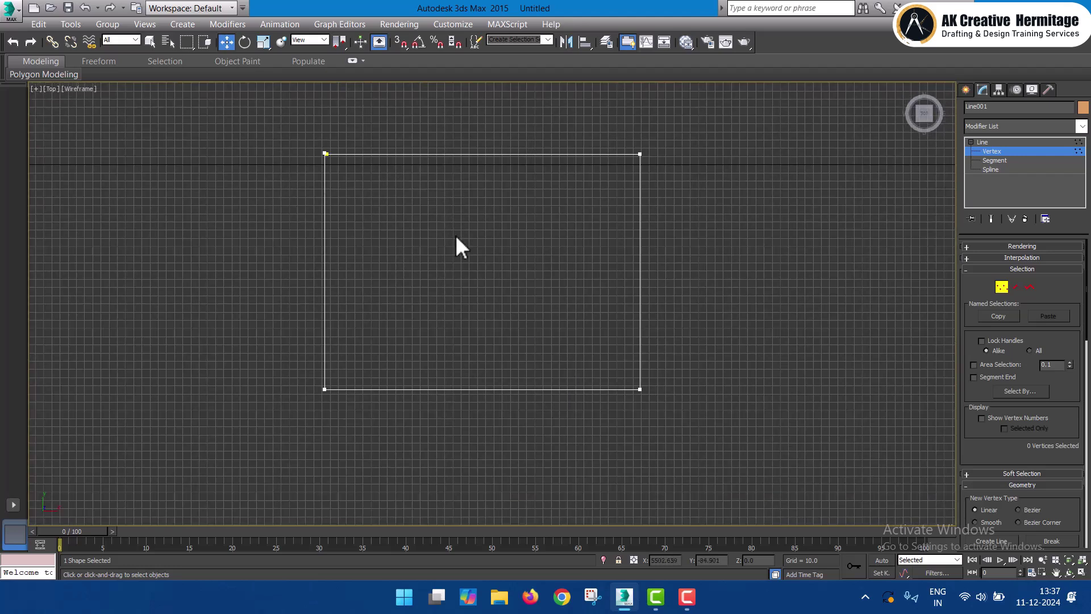
- Select the two end vertices at the upper-left corner, then fuse and weld them into one
drag(287, 117, 347, 174)
click(981, 90)
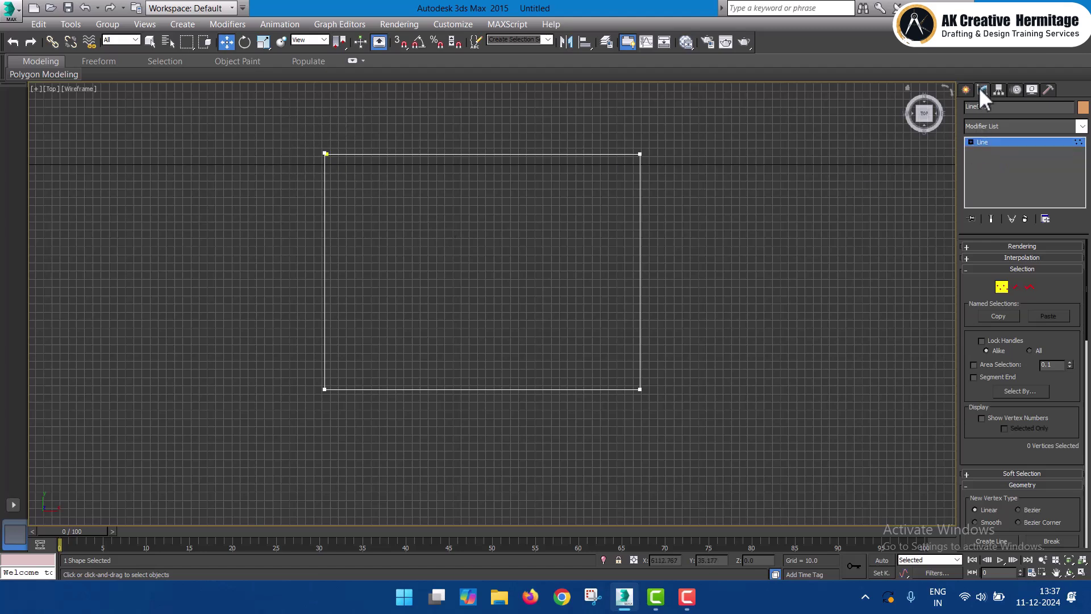
click(971, 142)
click(992, 152)
click(995, 152)
drag(283, 126, 383, 210)
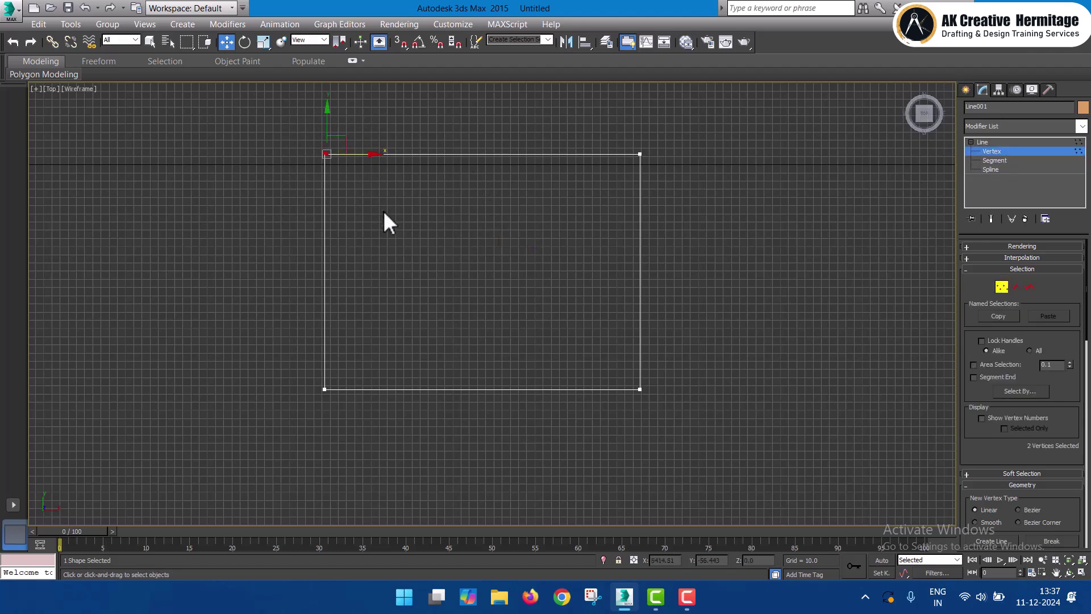
right_click(372, 179)
click(344, 296)
right_click(407, 172)
click(378, 289)
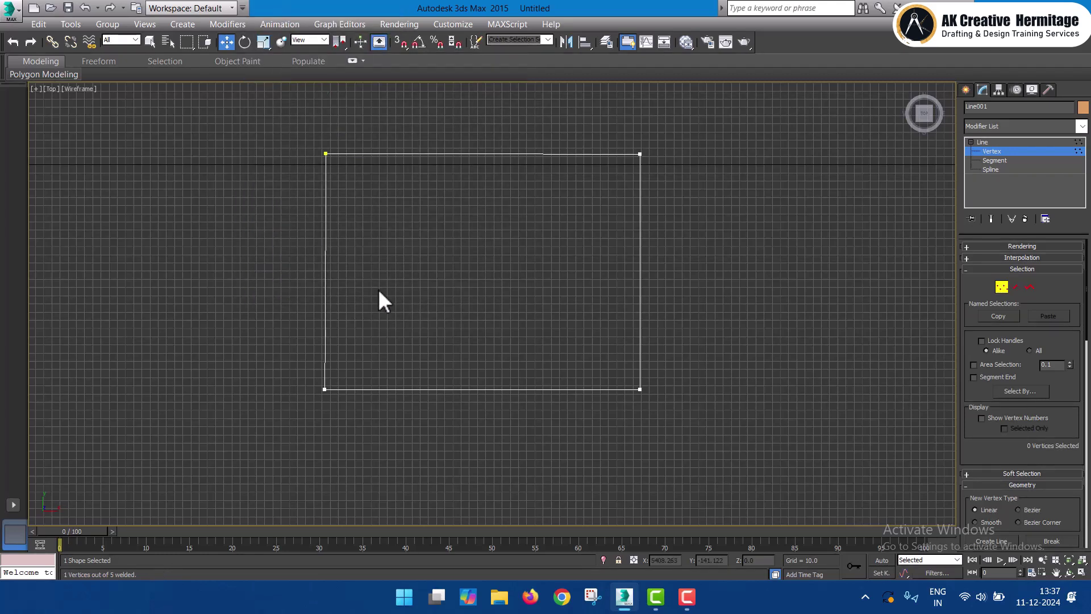
- Select the welded upper-left vertex and repeat the Fuse Vertices and Weld Vertices commands on it
drag(290, 121, 387, 201)
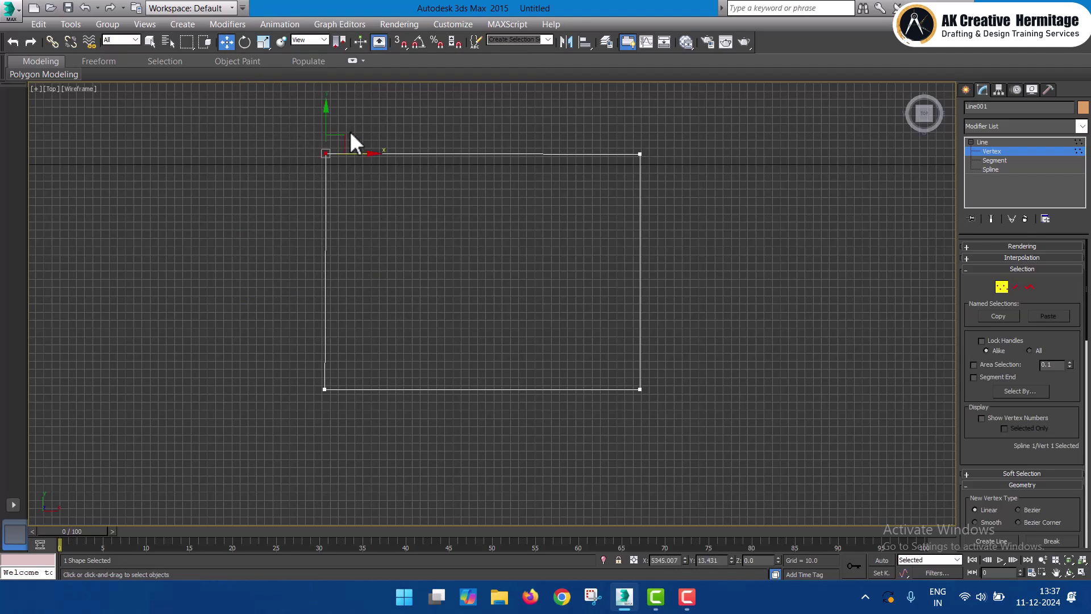
right_click(349, 168)
click(330, 299)
right_click(343, 131)
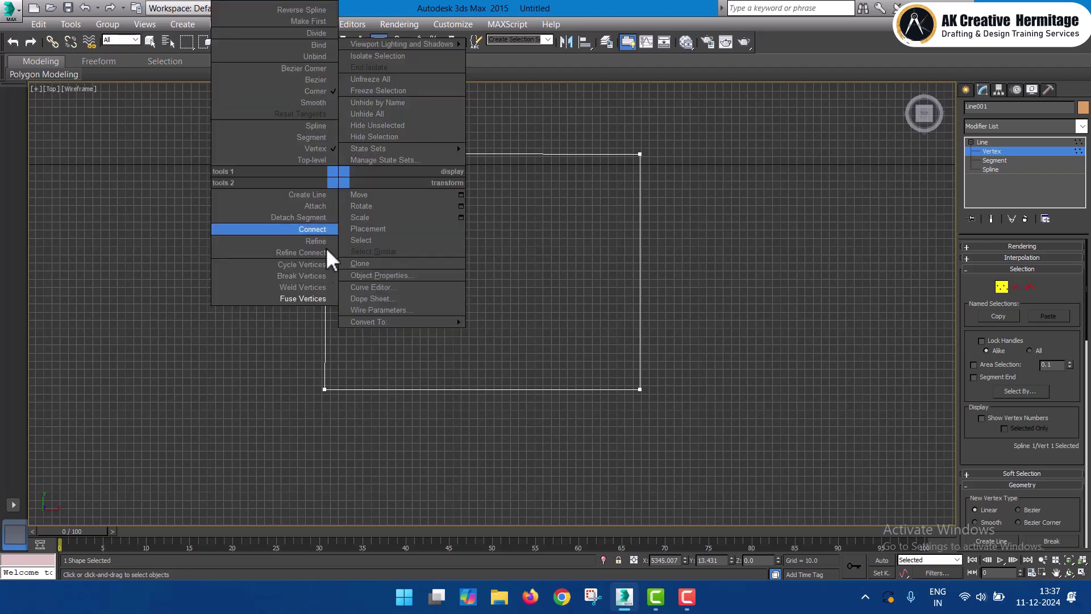
click(322, 288)
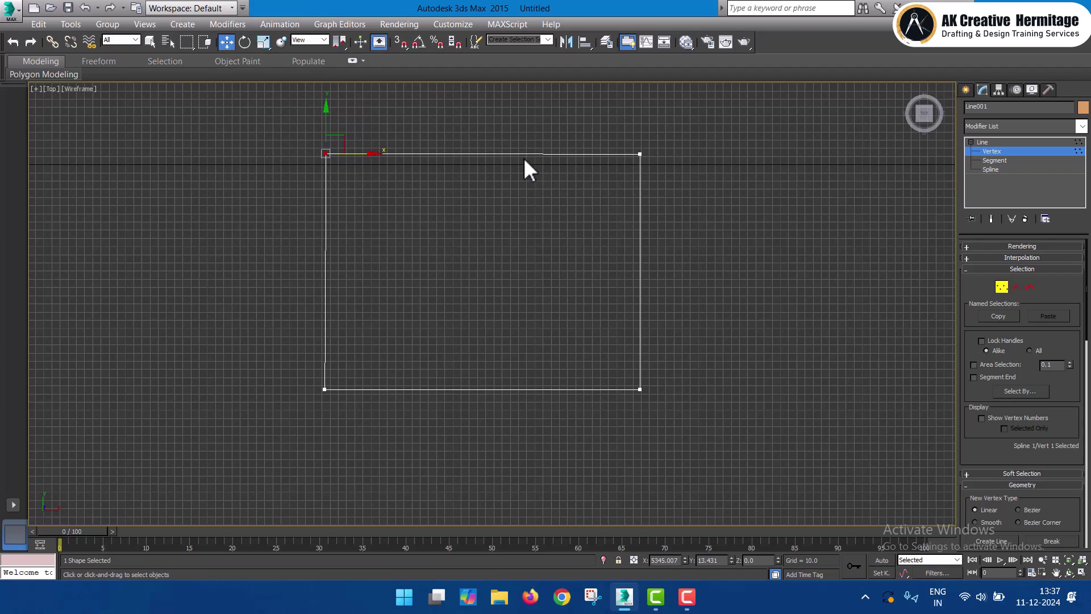
- In the maximized Perspective viewport, apply an Extrude modifier to the welded line and inspect the solid from an angle
click(966, 86)
key(alt+w)
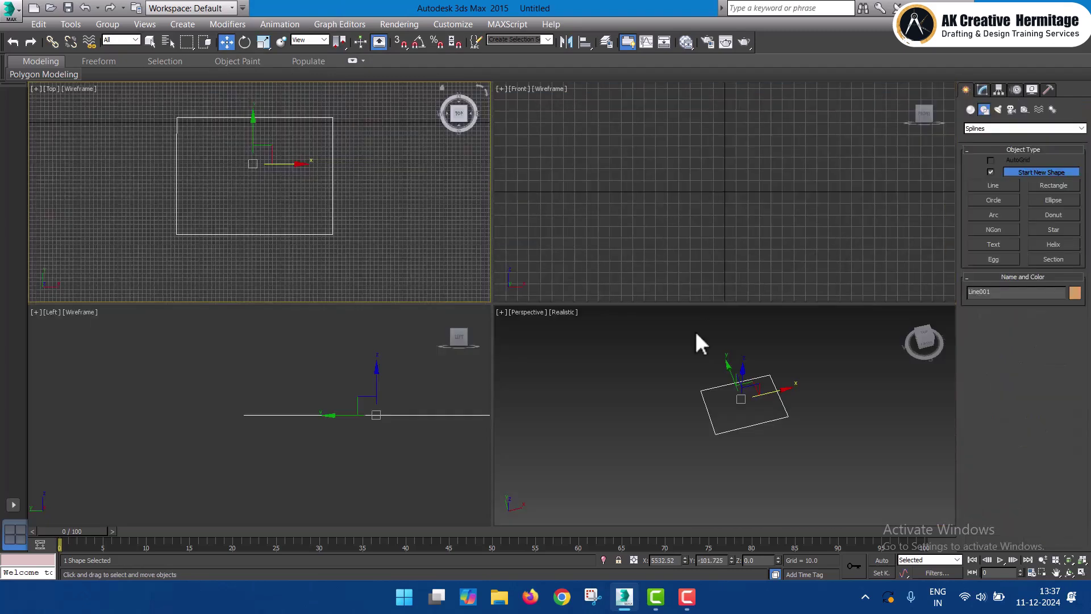
key(alt+w)
click(982, 89)
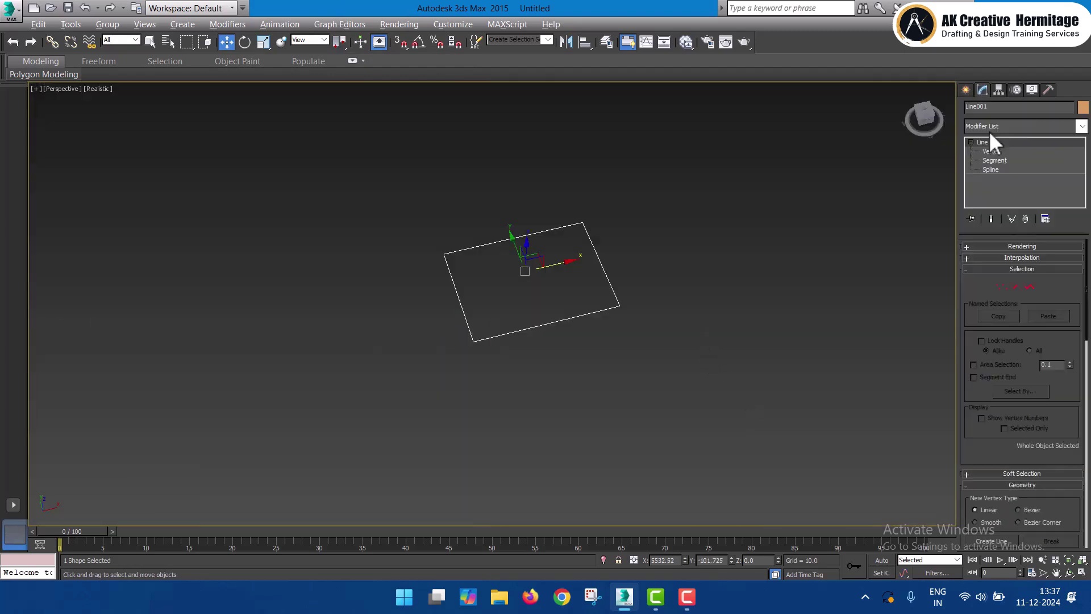
click(995, 127)
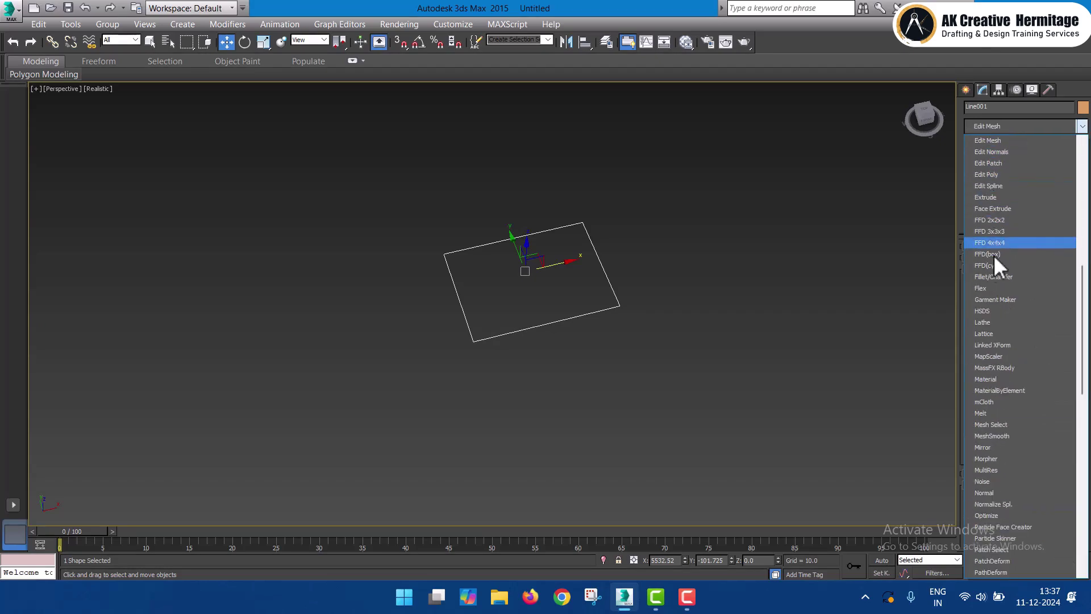
click(1001, 197)
alt+middle_drag(821, 291, 842, 264)
scroll(694, 310, up, 5)
alt+middle_drag(608, 311, 667, 315)
- Delete the Extrude modifier and select the closed line in the maximized Top viewport
right_click(1000, 142)
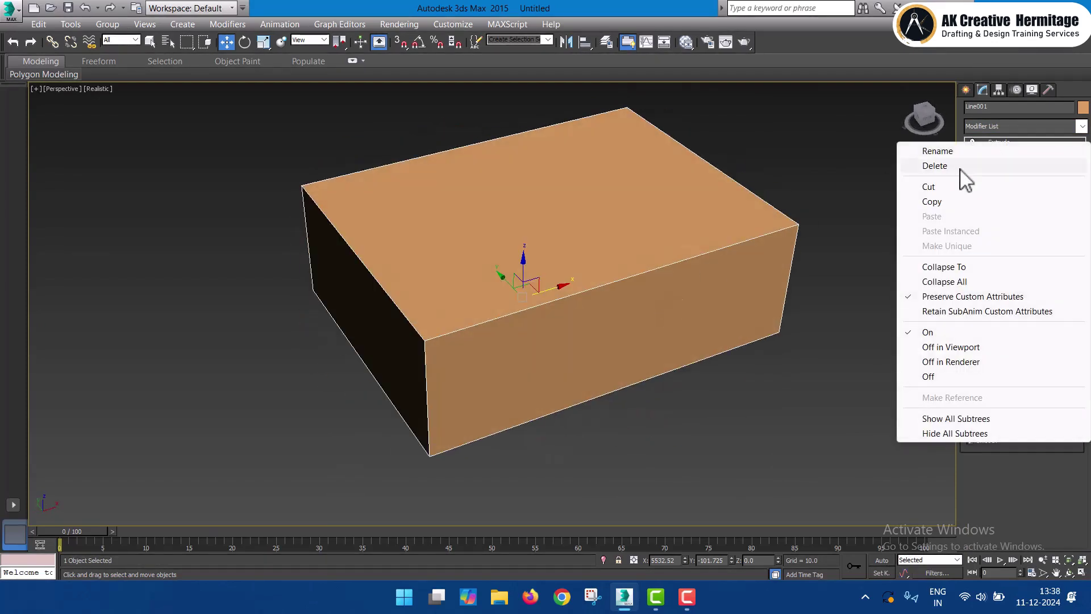
click(935, 165)
key(alt+w)
click(288, 185)
key(alt+w)
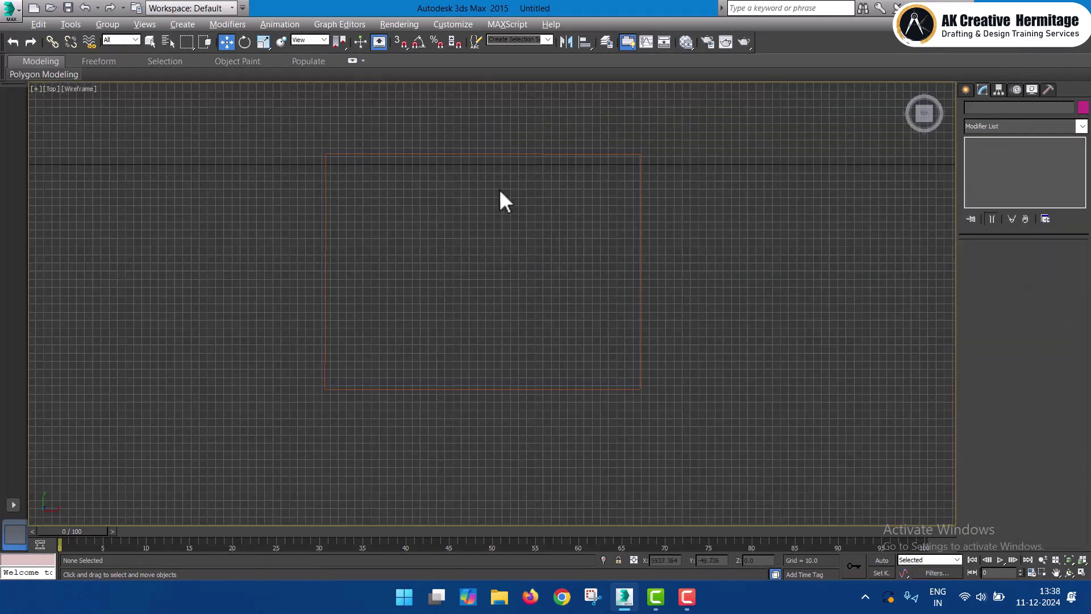
click(400, 154)
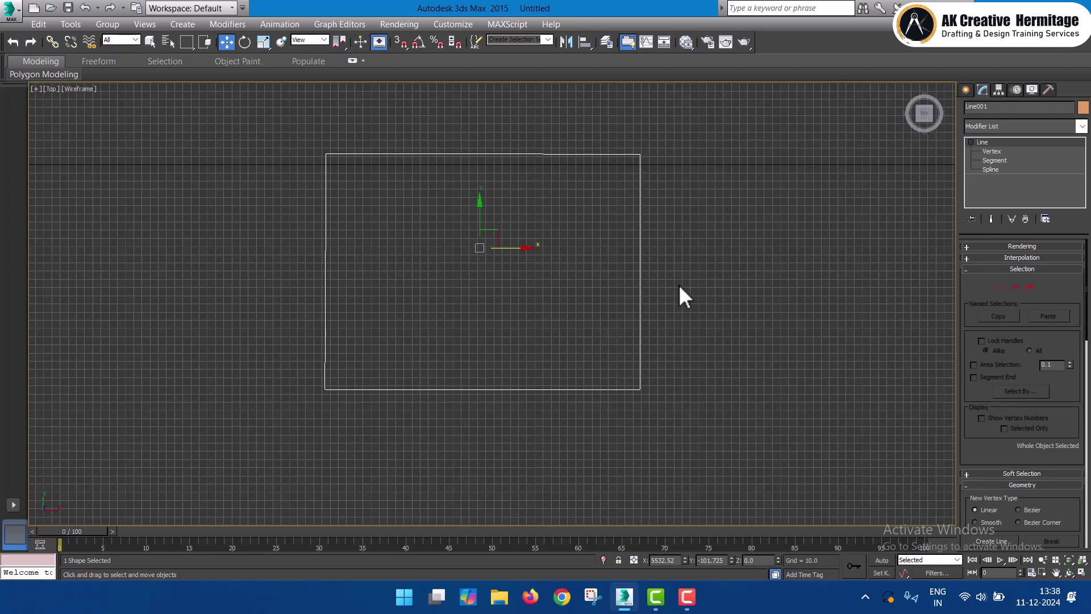
middle_drag(642, 339, 636, 336)
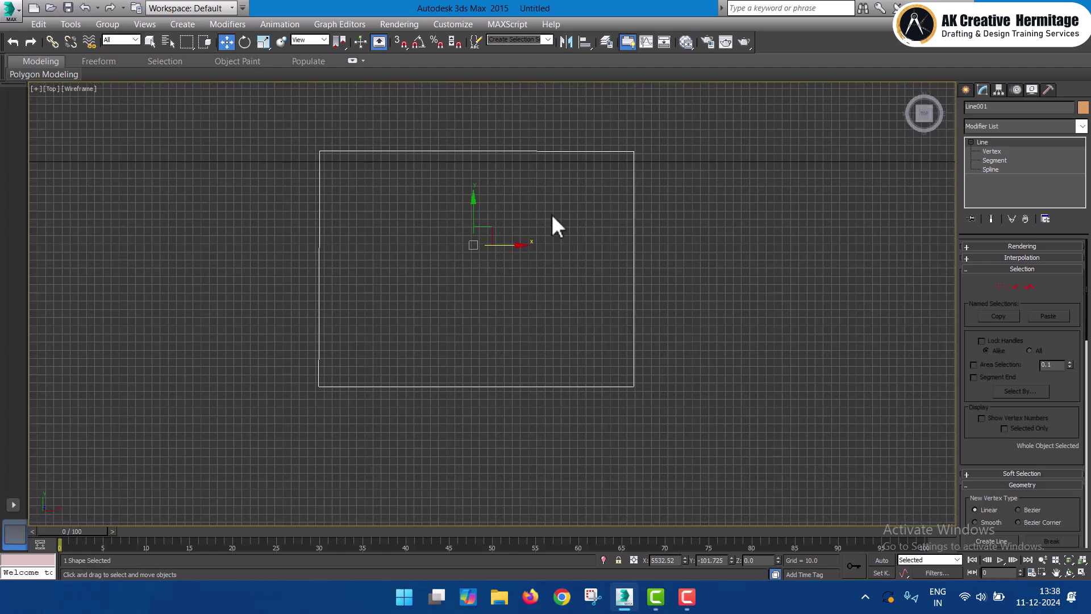
- At vertex level, fillet the line's upper-right corner vertex and chamfer its lower-right corner vertex
click(995, 152)
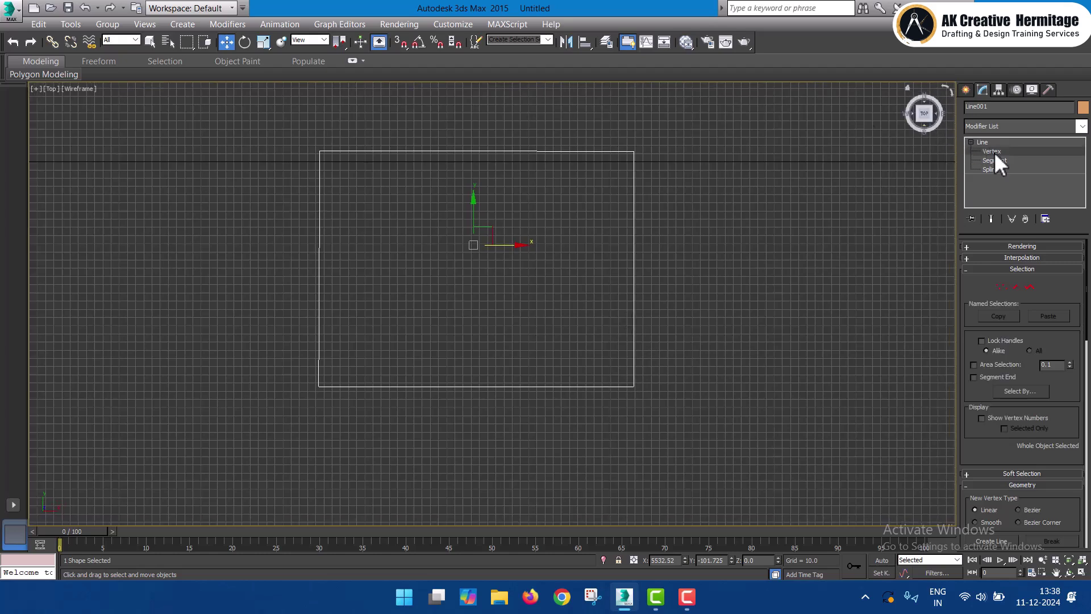
drag(686, 195, 688, 200)
click(594, 122)
drag(594, 123, 672, 197)
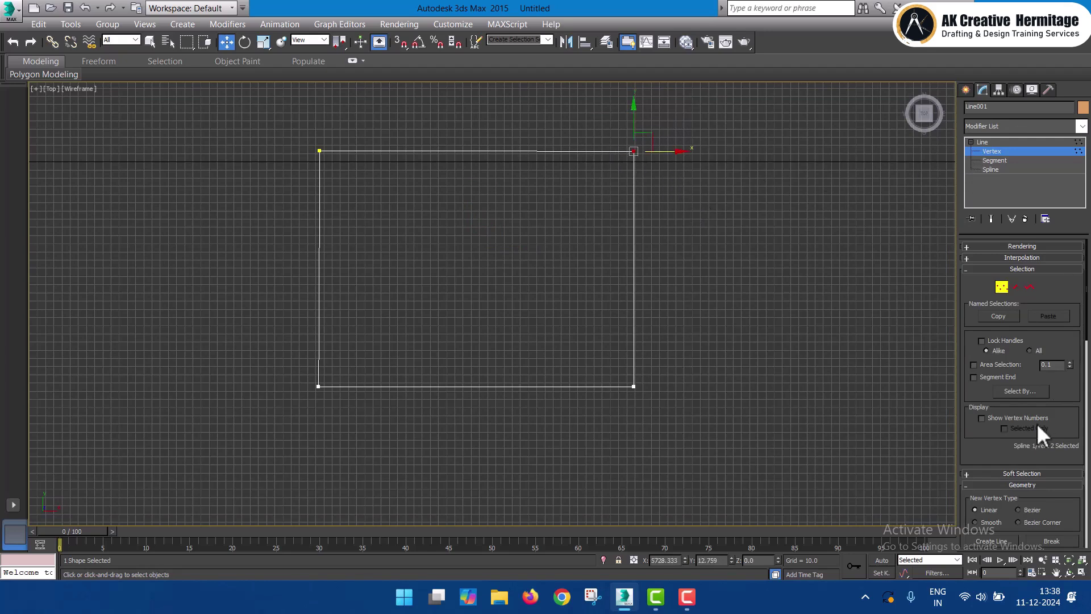
drag(974, 441, 974, 273)
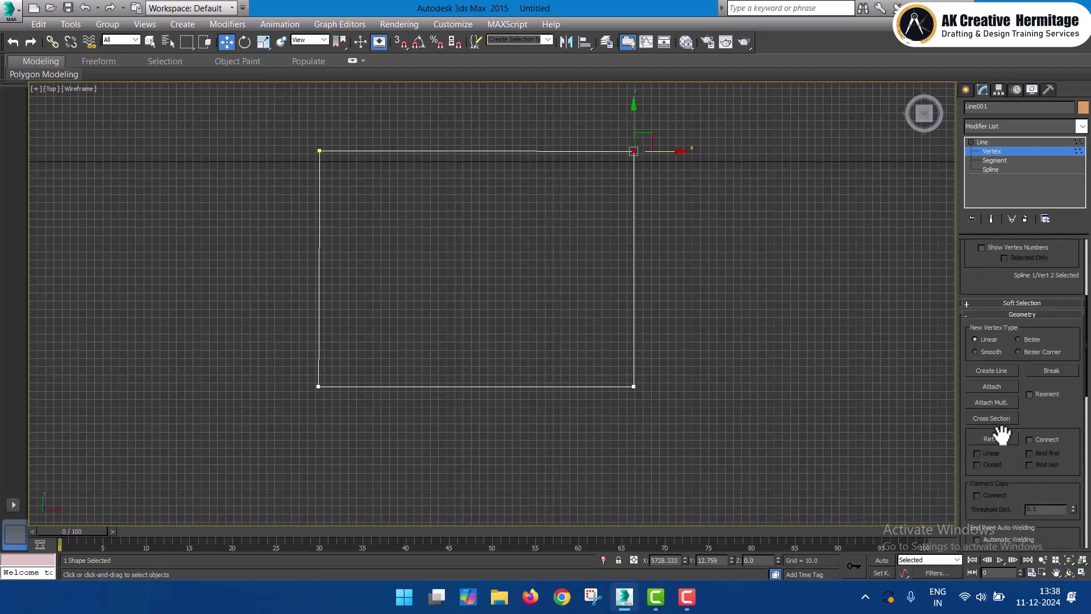
scroll(1001, 438, down, 5)
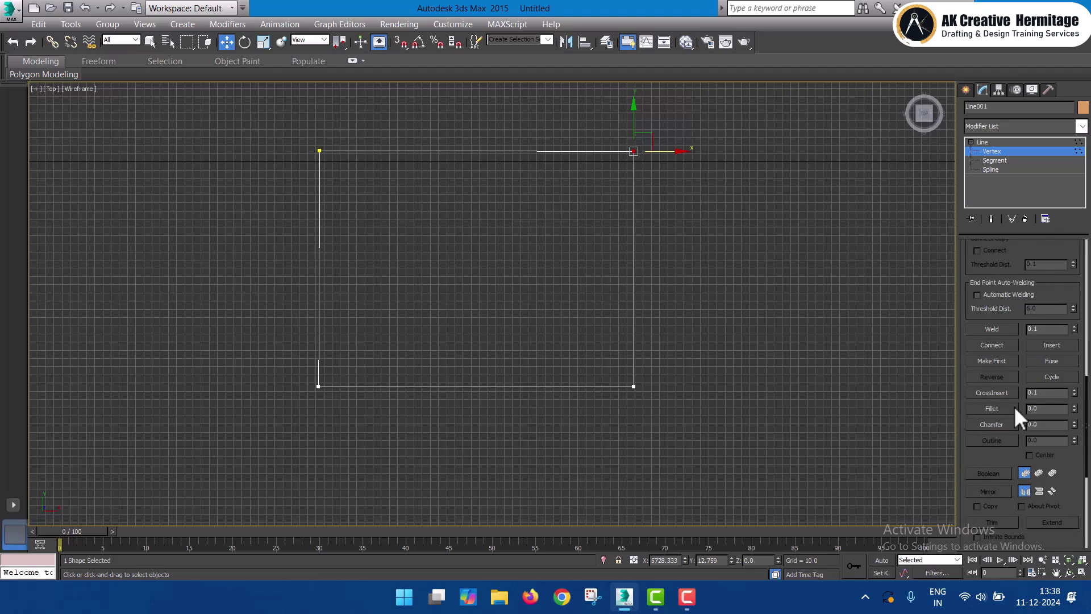
drag(1074, 409, 1074, 377)
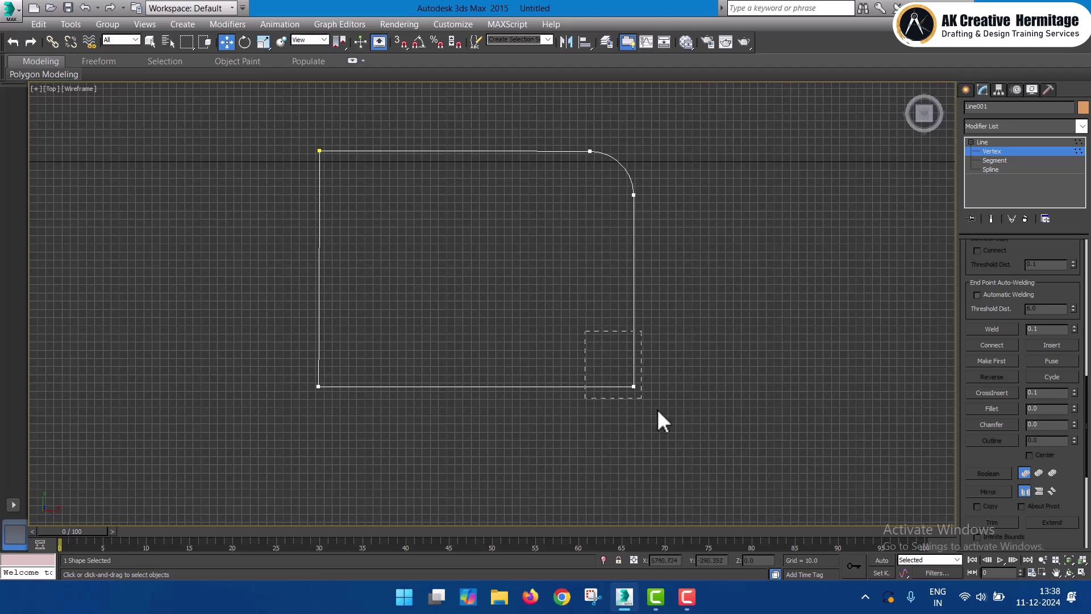
drag(675, 427, 675, 427)
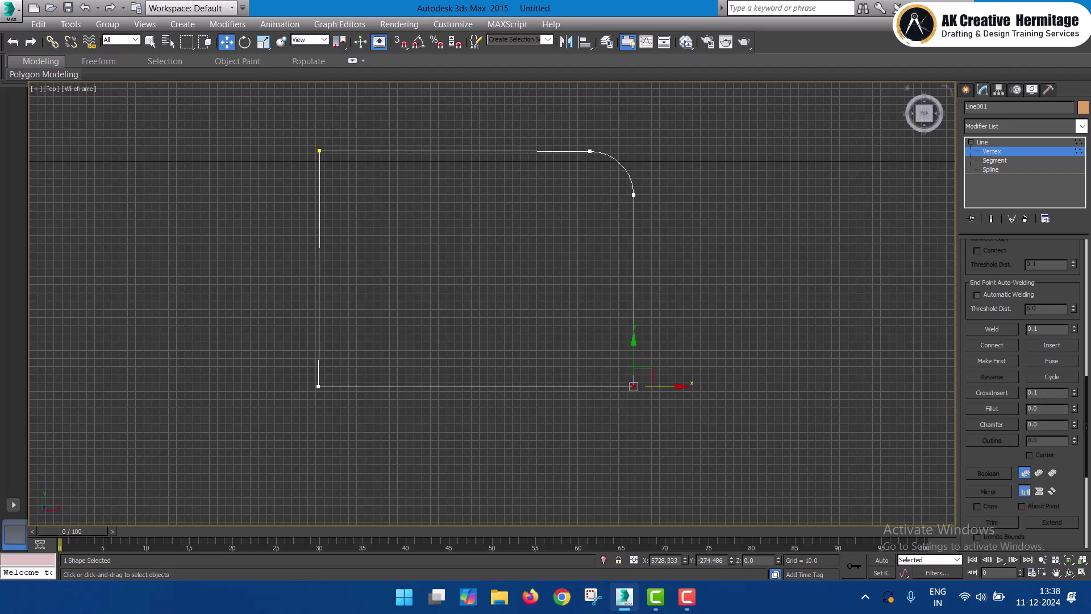
drag(1074, 424, 1068, 357)
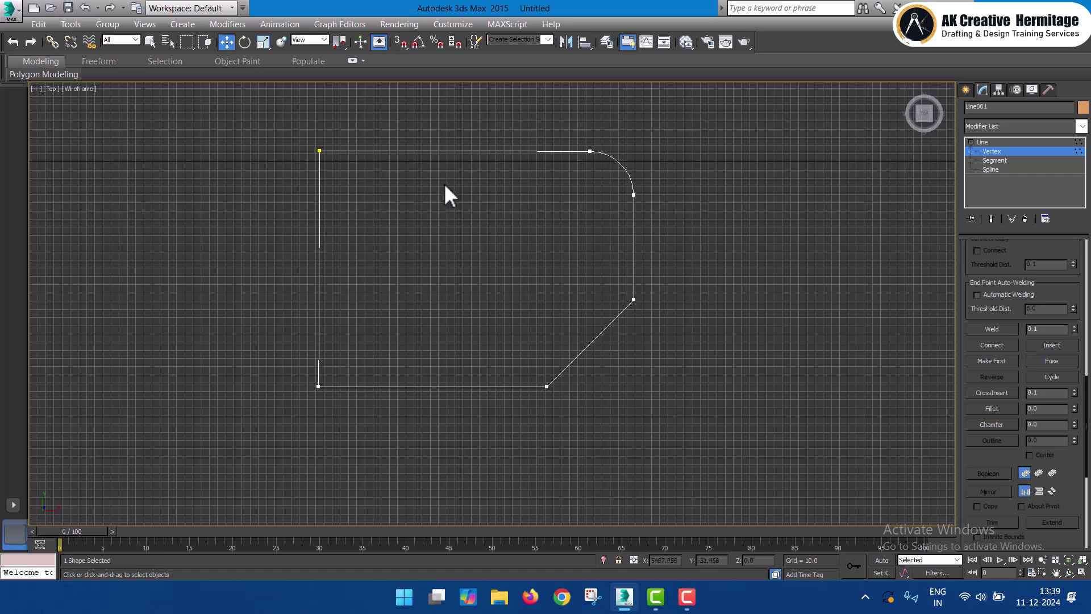
- Refine the shape's left edge with a new vertex moved inward, and fillet that vertex into a wide concave curve
right_click(442, 200)
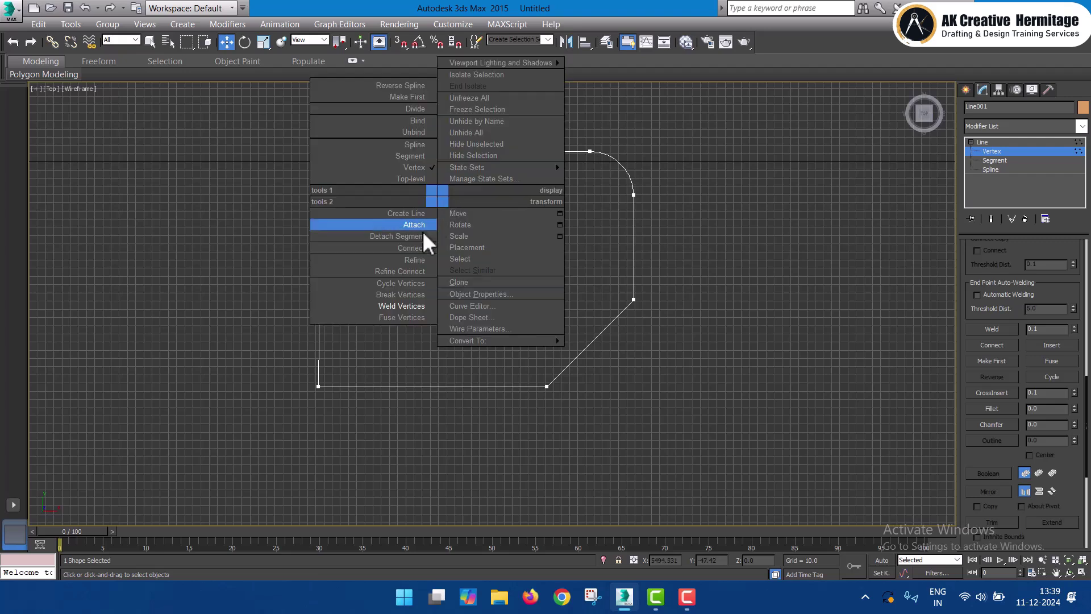
click(415, 260)
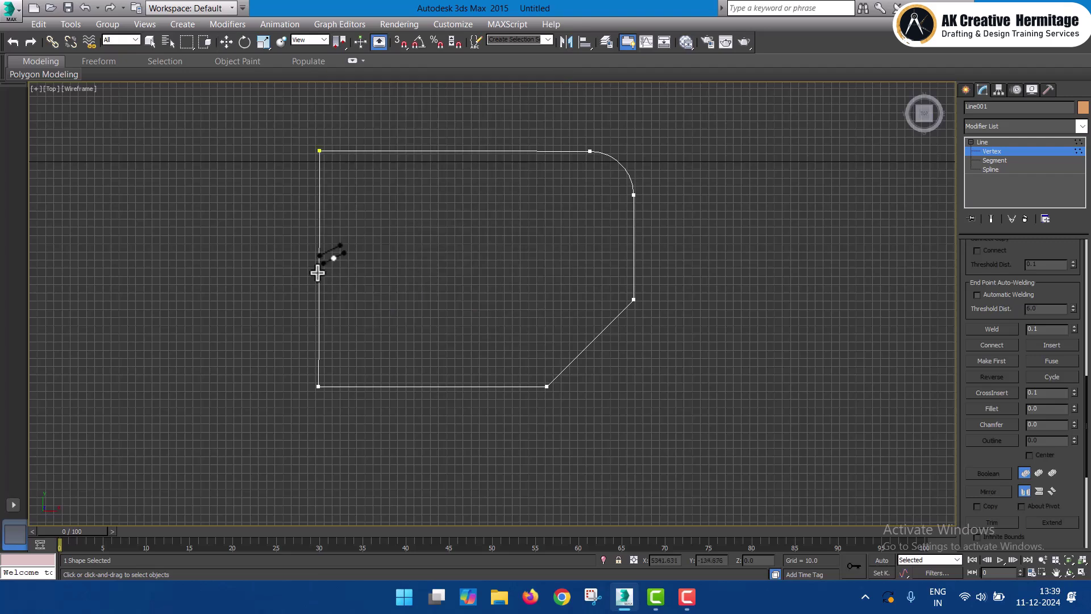
click(320, 327)
right_click(410, 280)
drag(359, 349, 419, 264)
drag(1074, 408, 1074, 319)
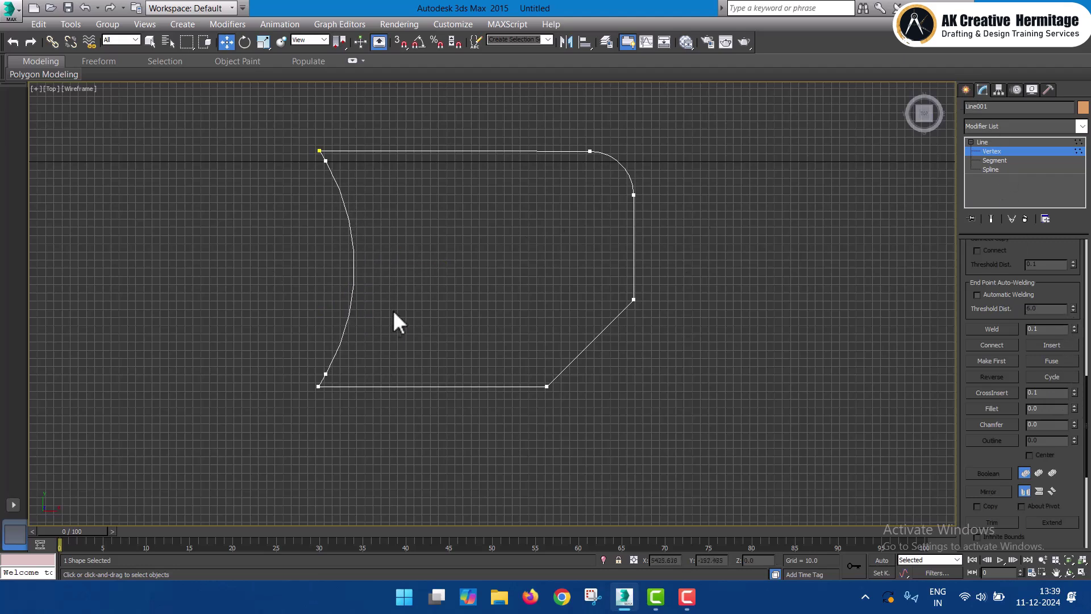
middle_drag(574, 351, 550, 355)
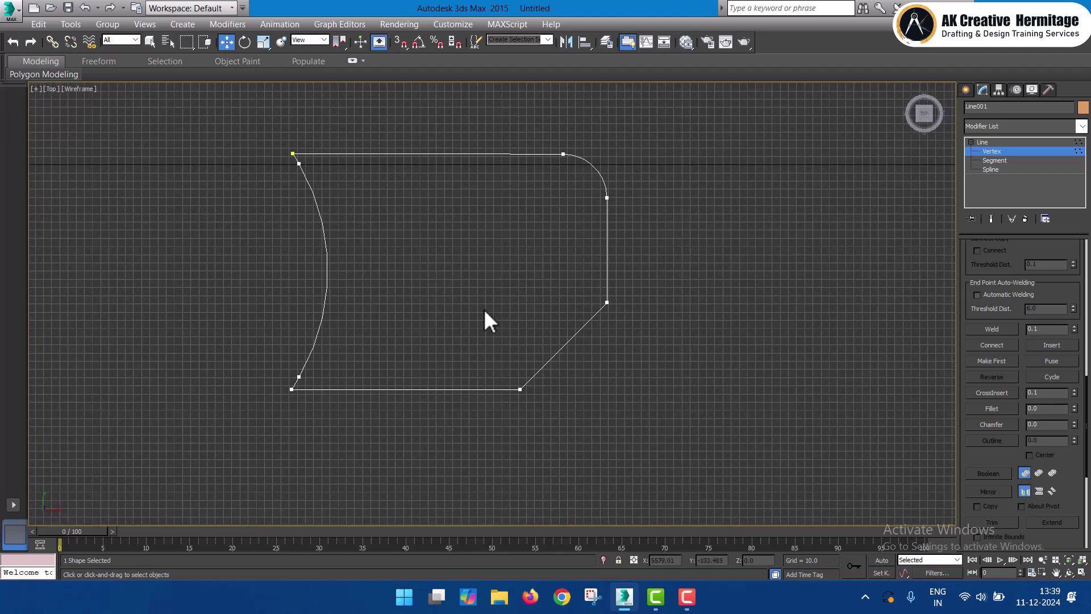
- At segment level, divide the straight top segment of the line with a Divide value of 4
click(999, 161)
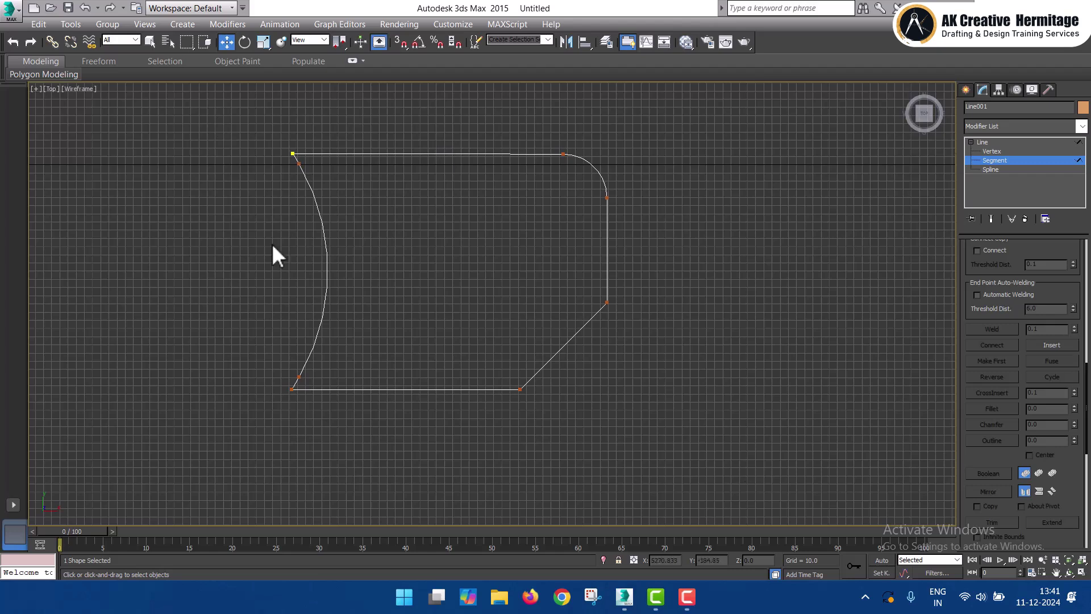
click(453, 154)
middle_drag(456, 204, 463, 231)
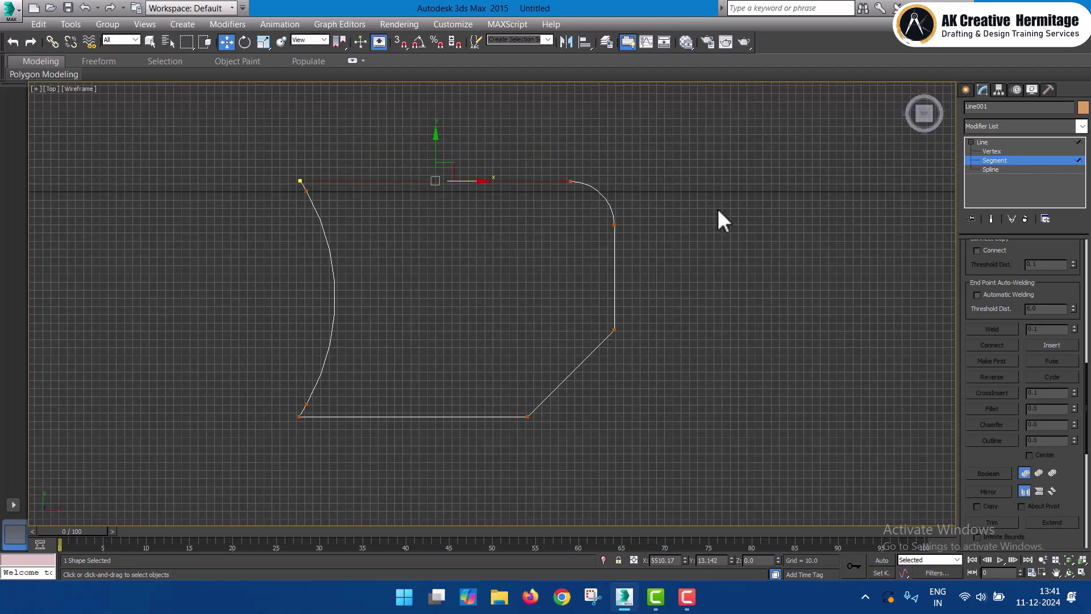
scroll(977, 372, up, 5)
scroll(990, 398, down, 3)
scroll(990, 393, down, 15)
scroll(993, 402, down, 2)
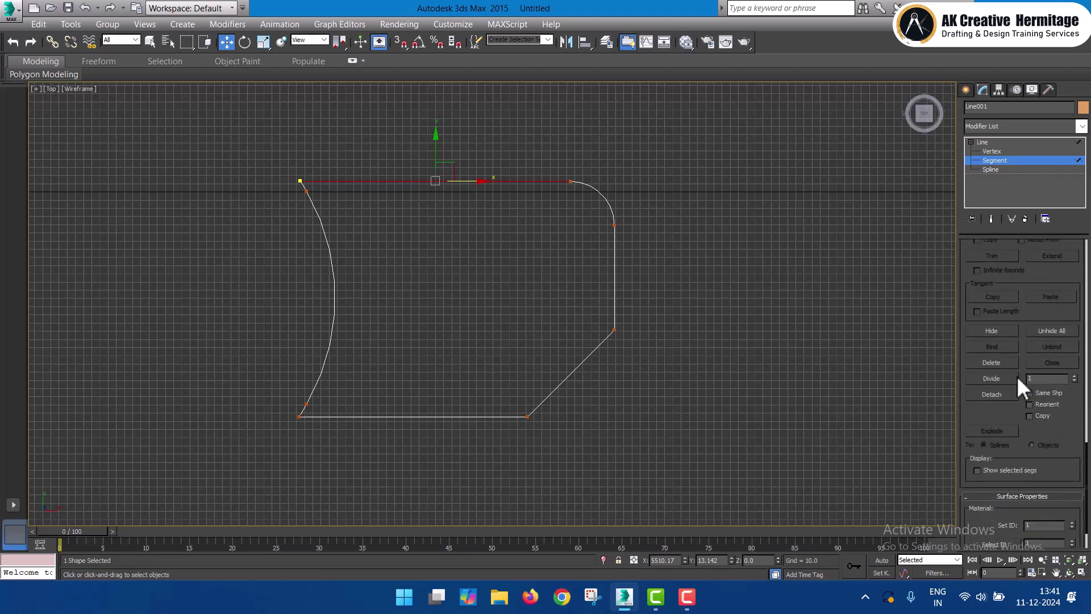
click(1075, 377)
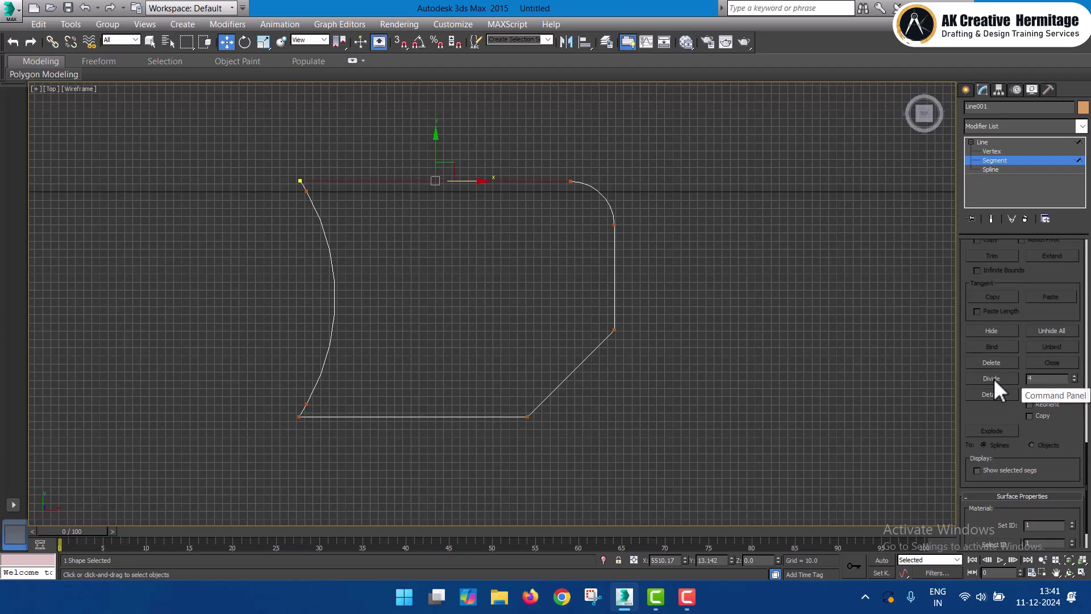
click(992, 378)
click(436, 250)
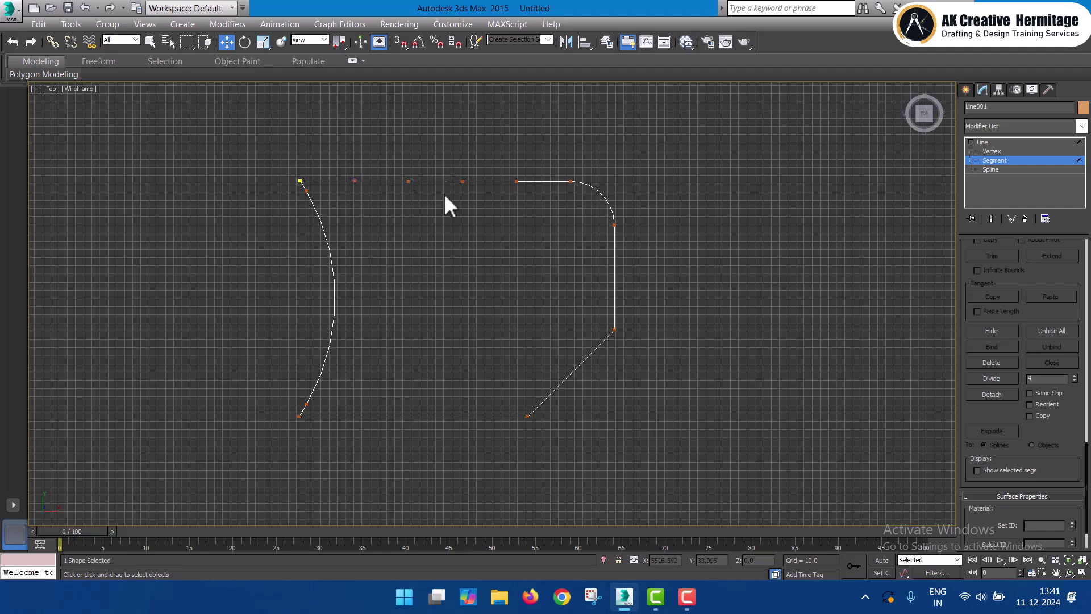
- Select the divided segments along the top edge one at a time to check the division
click(543, 180)
click(489, 180)
click(381, 181)
click(435, 181)
click(497, 284)
- Detach the concave curved segment on the left side as a separate shape
drag(410, 288, 281, 320)
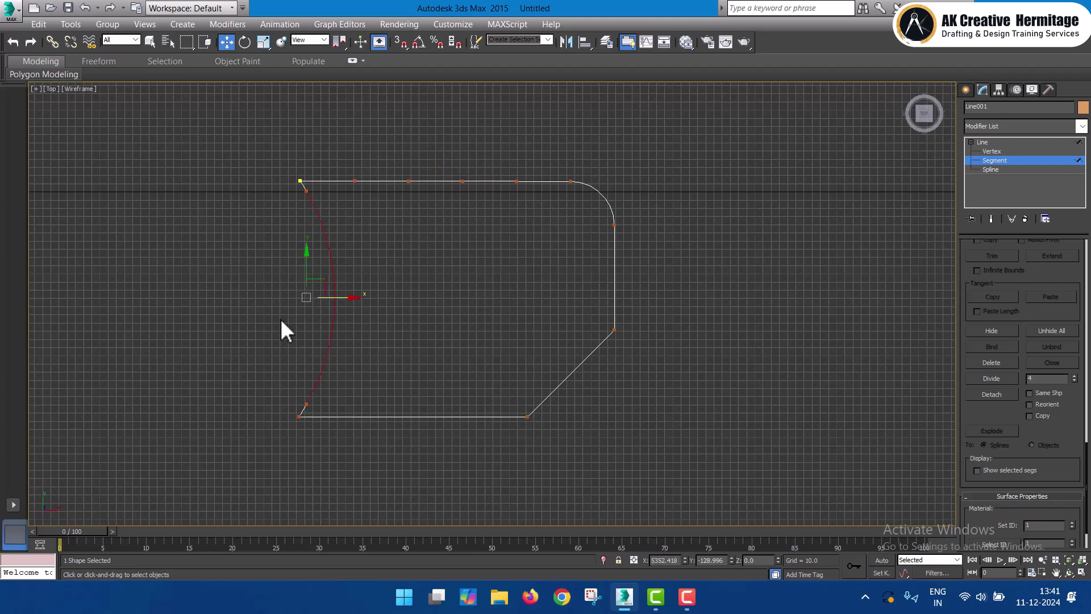
click(998, 397)
click(590, 303)
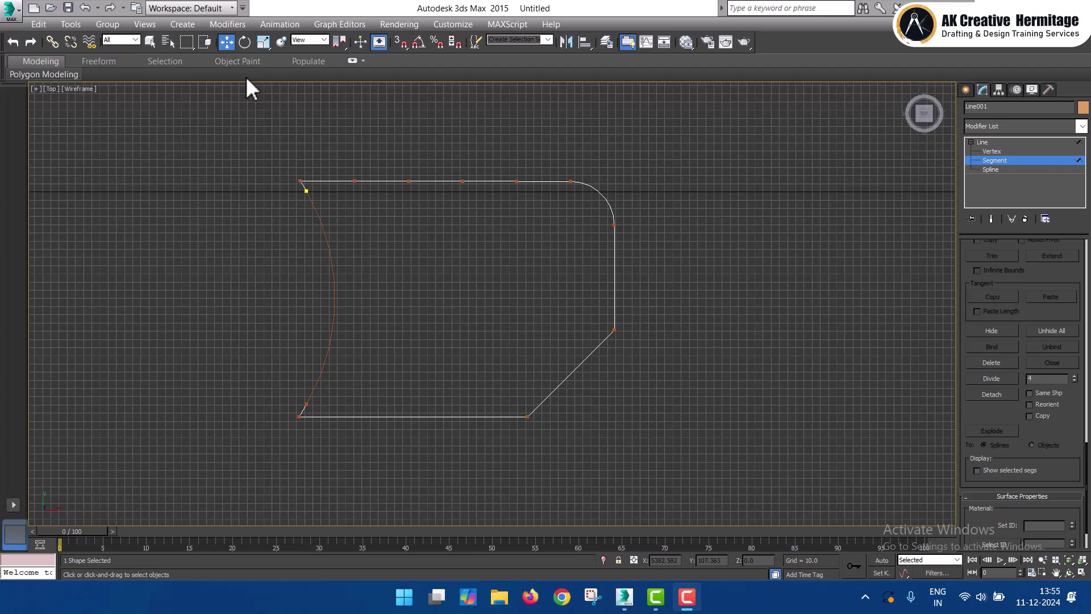
- Leave segment editing, then select all shapes in the scene and delete them
middle_drag(563, 246, 526, 258)
scroll(504, 250, down, 3)
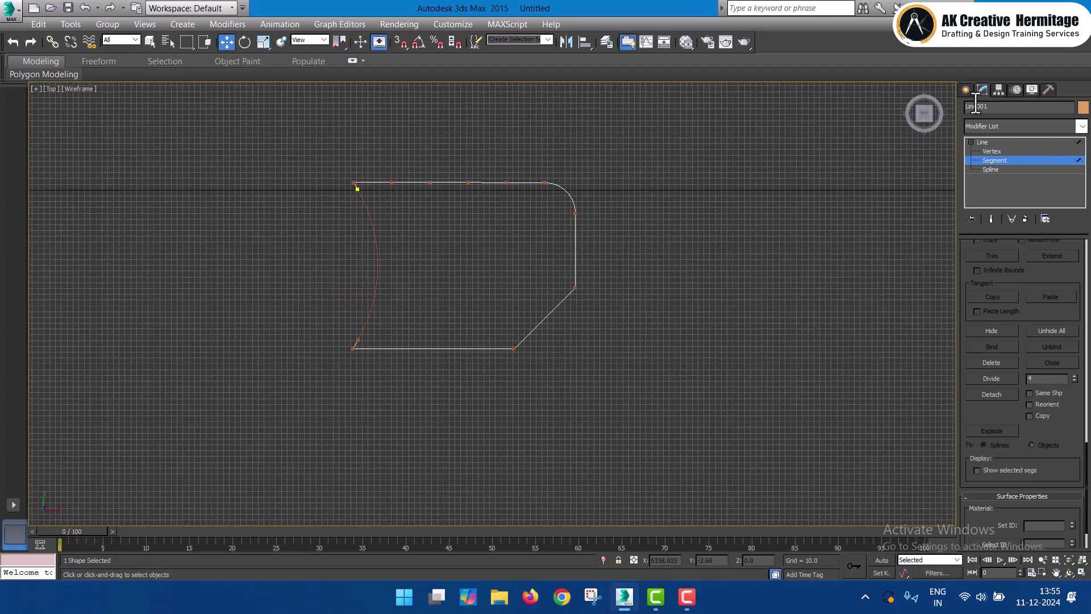
click(966, 90)
key(ctrl+a)
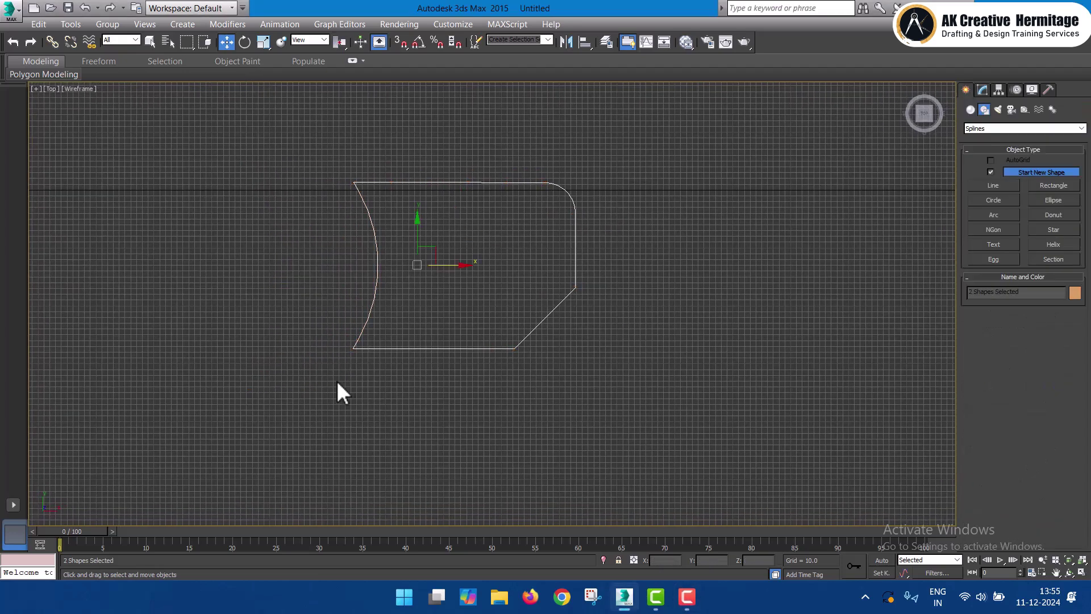
key(Delete)
- Draw a rectangle about 661 wide and 450 long, and a circle centred on its left edge
click(1053, 186)
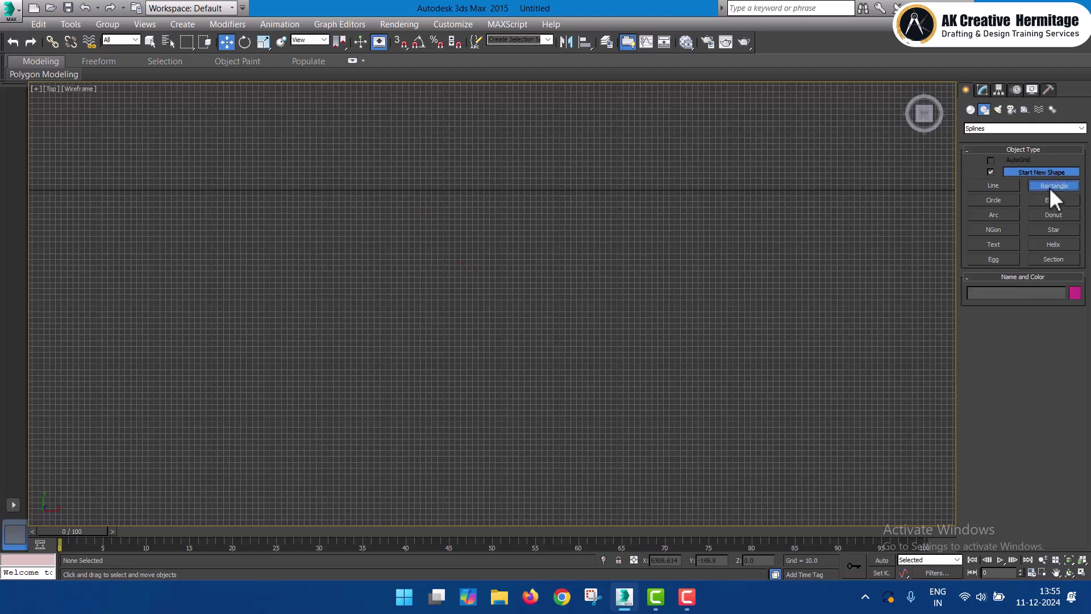
drag(334, 170, 717, 430)
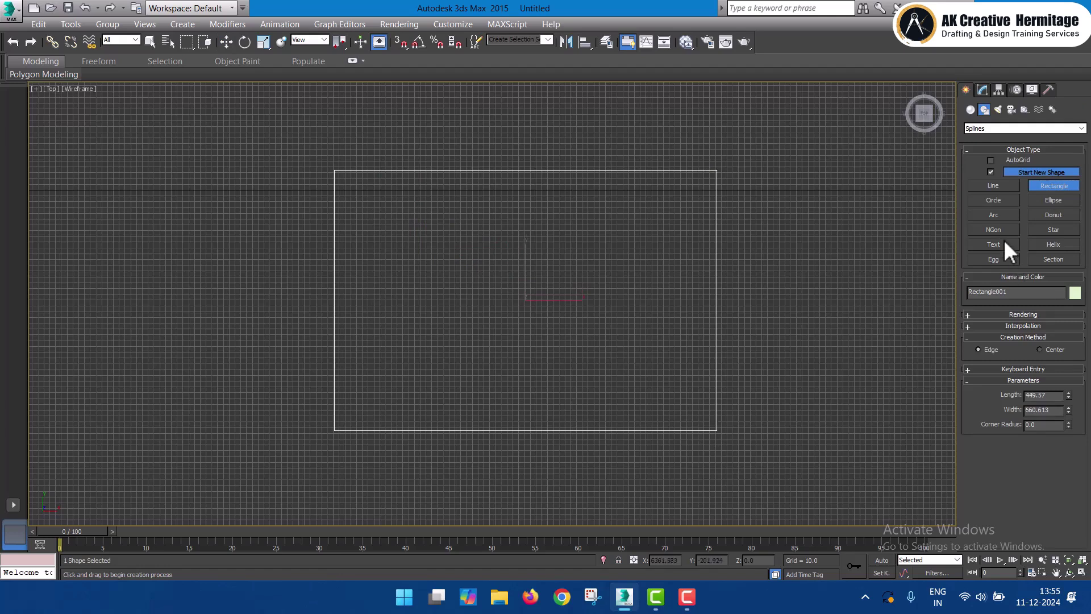
click(993, 200)
drag(334, 292, 380, 352)
- Draw an End-End-Middle arc with a radius of about 225, bulging upward across the rectangle's top edge
click(1004, 217)
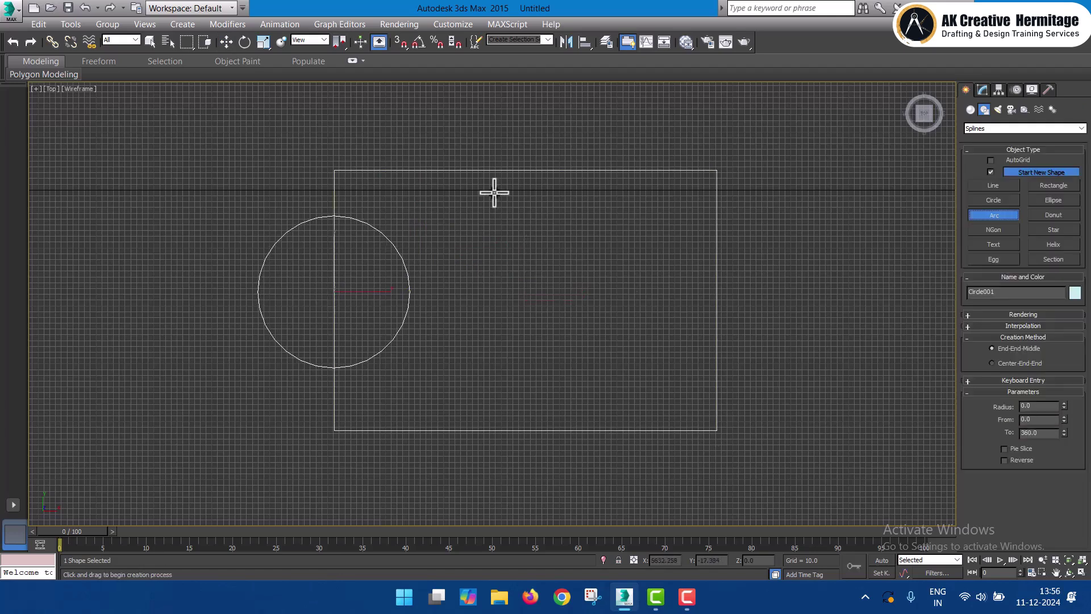
drag(420, 179, 651, 180)
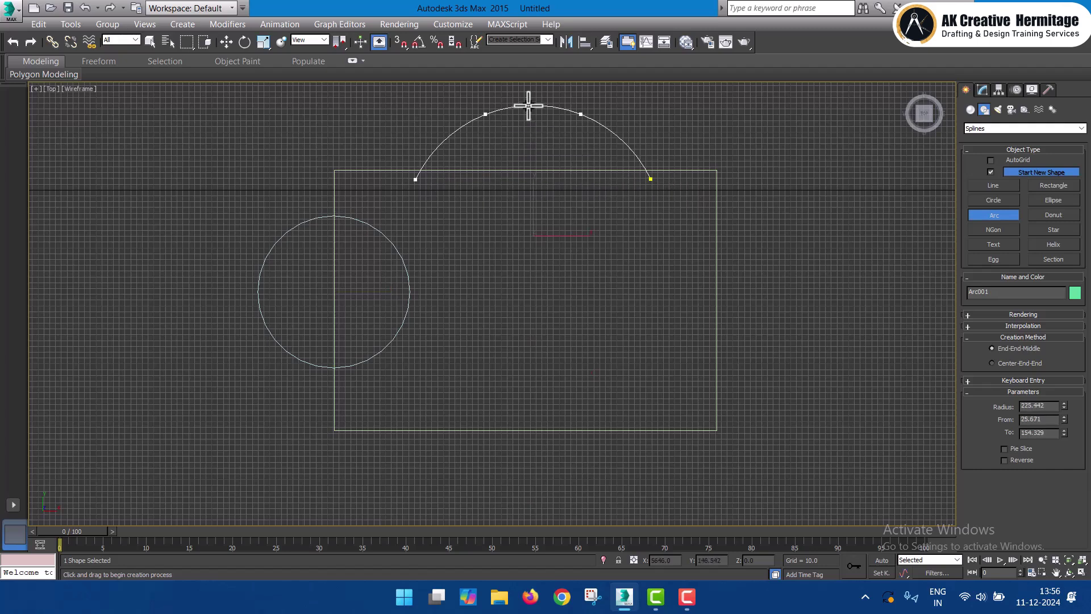
click(533, 105)
key(w)
- Select the rectangle in the maximized Top viewport and convert it to an Editable Spline
middle_drag(618, 323, 579, 328)
key(alt+w)
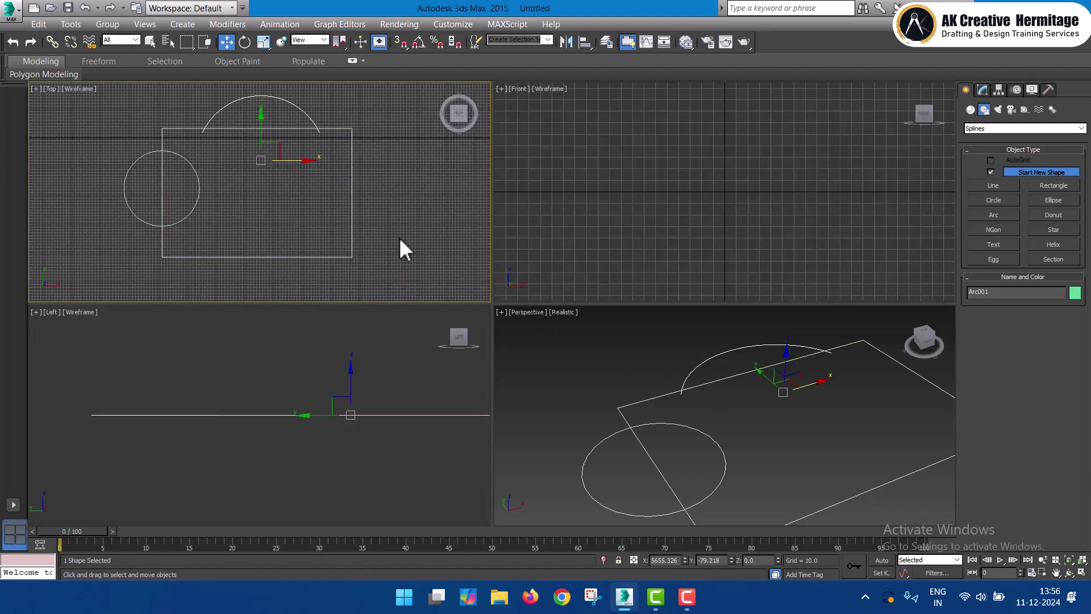
key(alt+w)
middle_drag(548, 243, 523, 233)
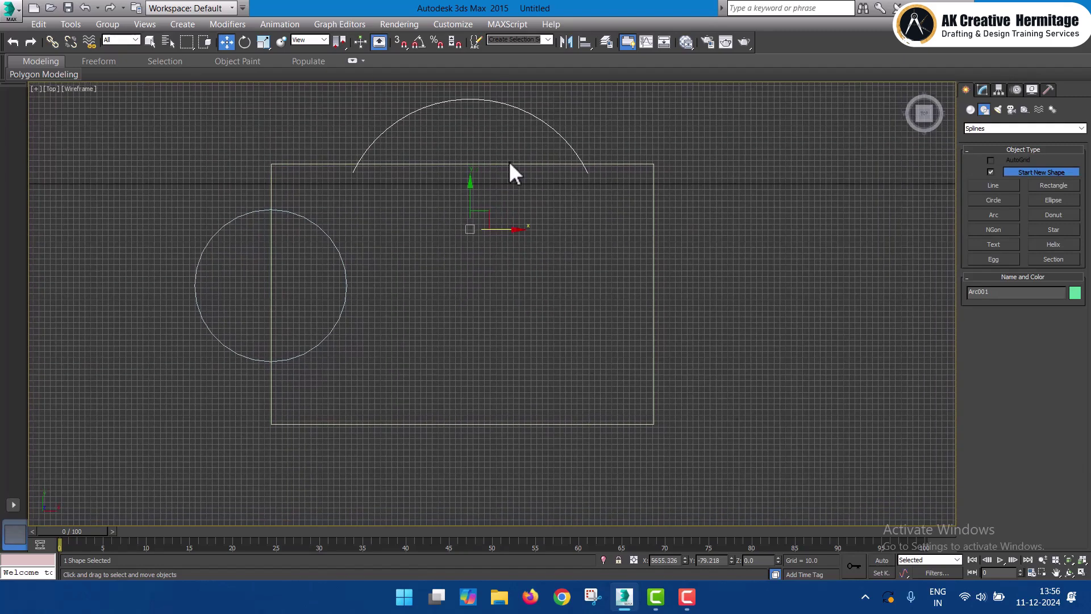
click(594, 255)
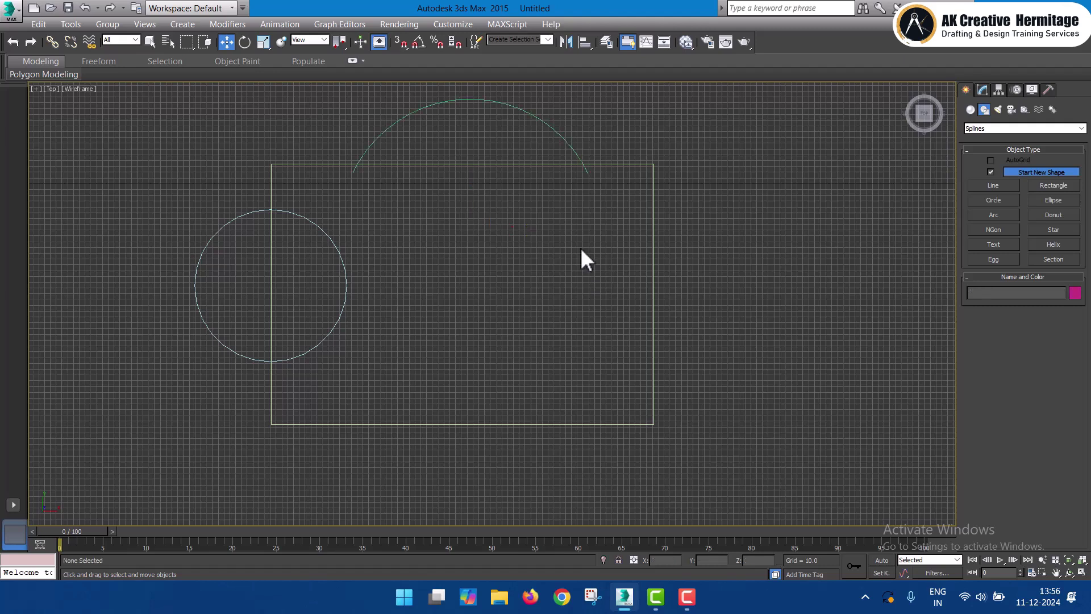
click(498, 164)
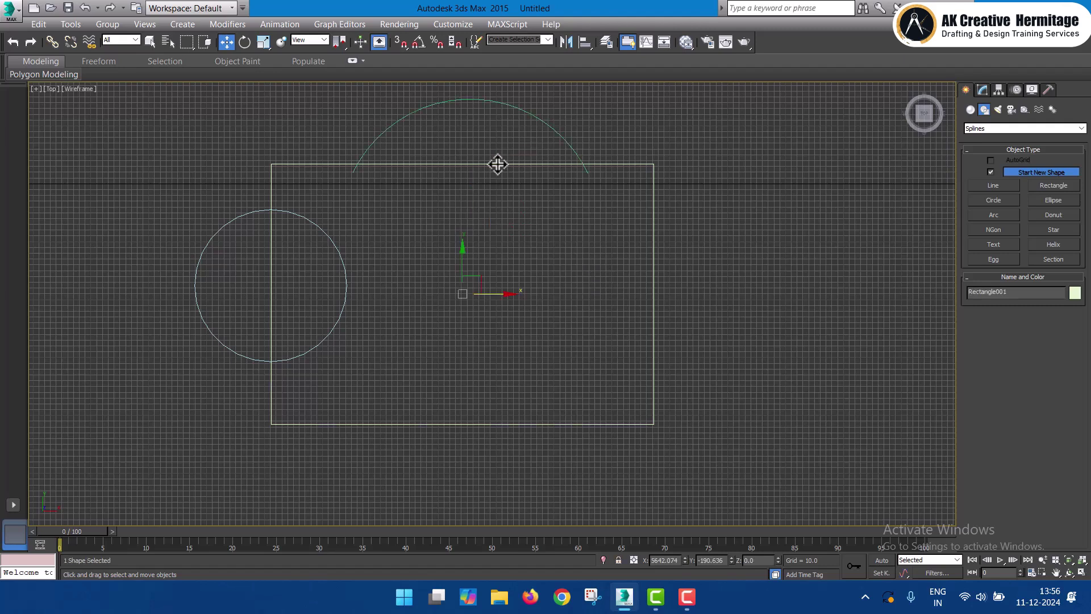
right_click(498, 164)
mouse_move(589, 303)
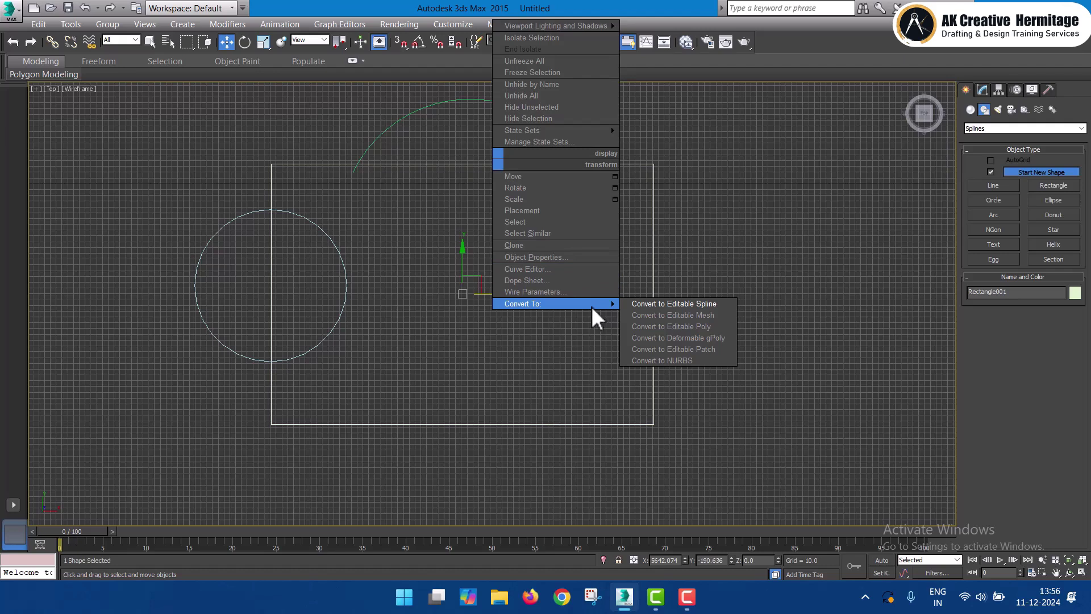
click(658, 307)
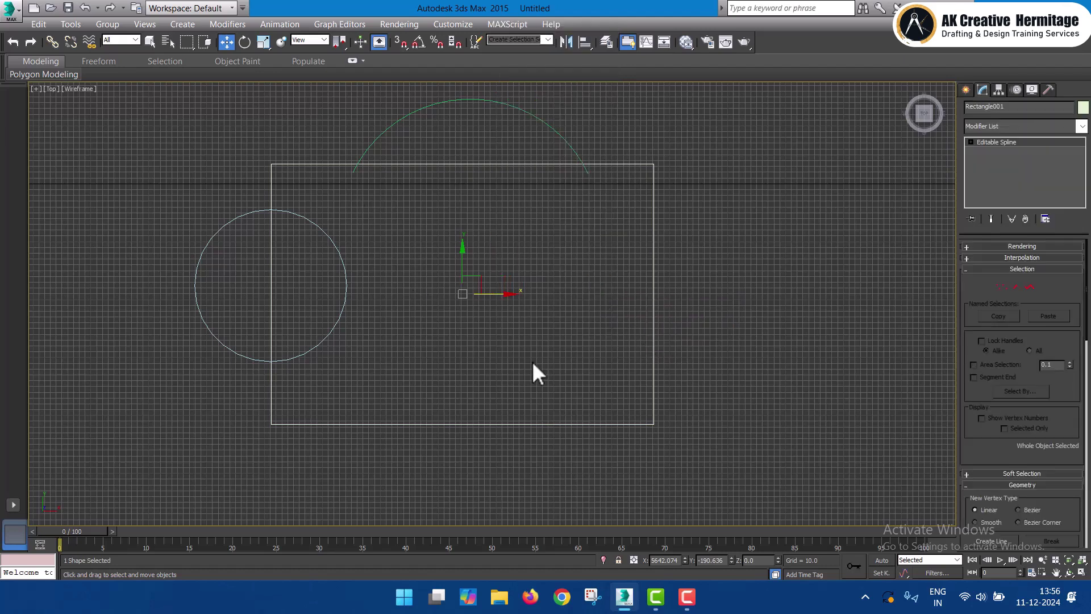
- Attach the arc and the circle to the rectangle, and move the combined shape about 120 units along X
right_click(509, 165)
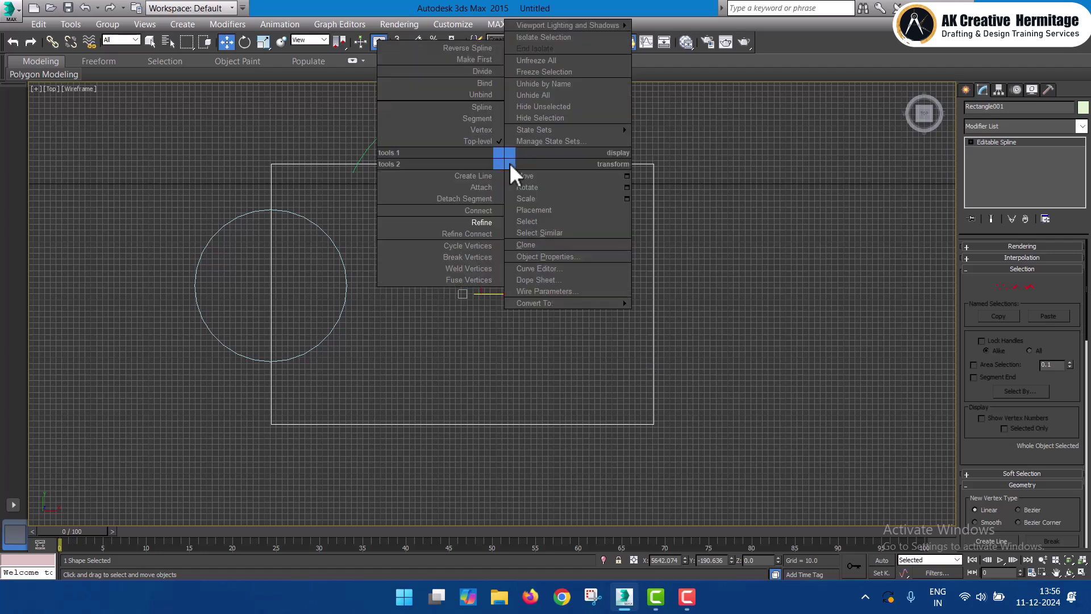
click(483, 187)
click(555, 131)
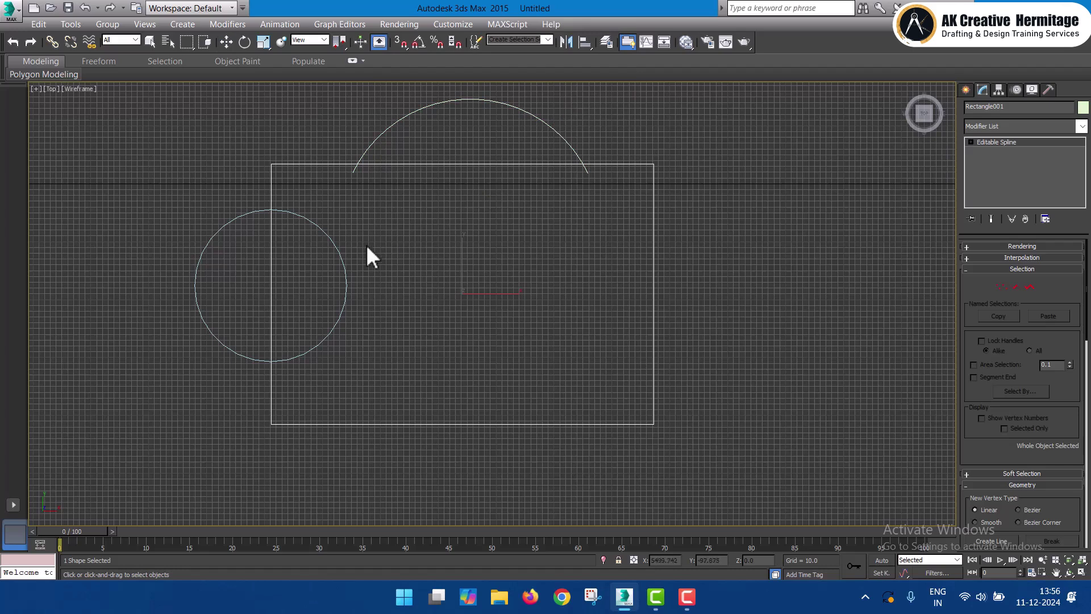
click(337, 250)
key(w)
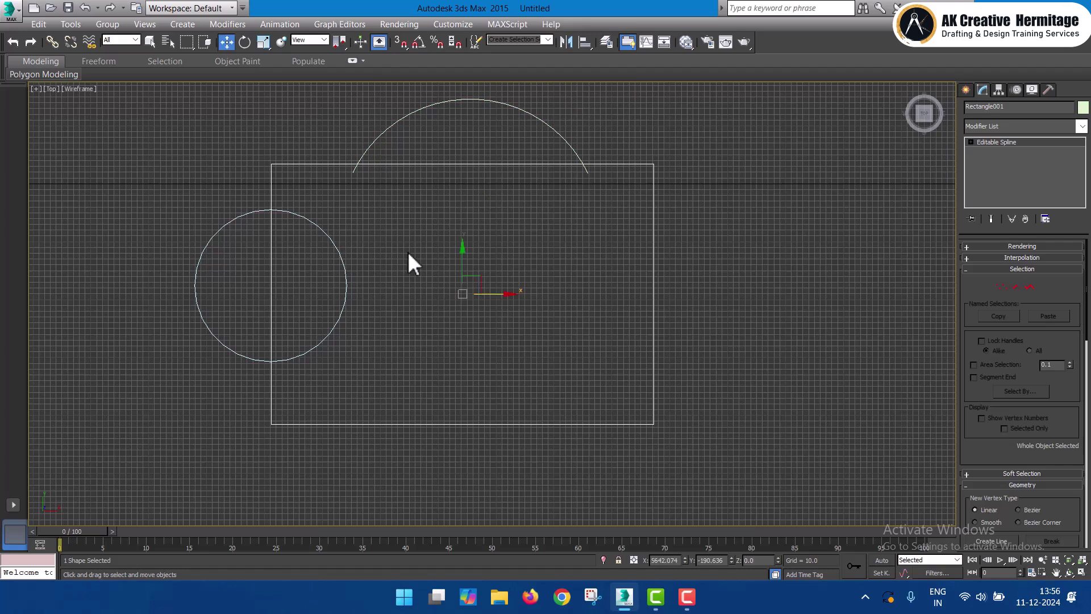
drag(557, 294, 567, 327)
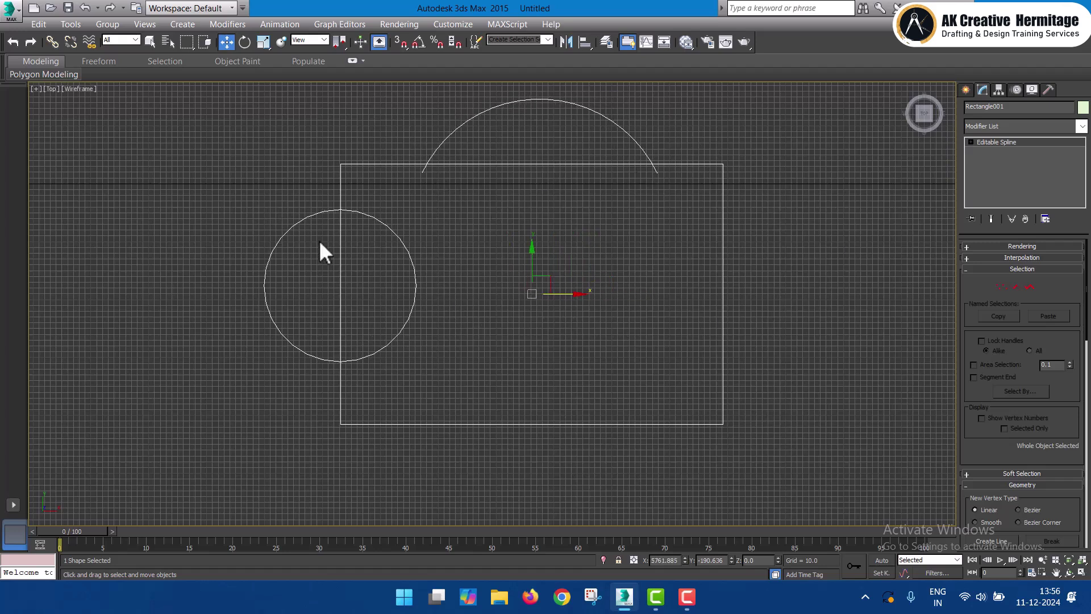
- At spline level, trim the rectangle's top edge inside the arc and the arc's right end overhanging that edge
click(971, 141)
click(990, 169)
scroll(1018, 437, down, 10)
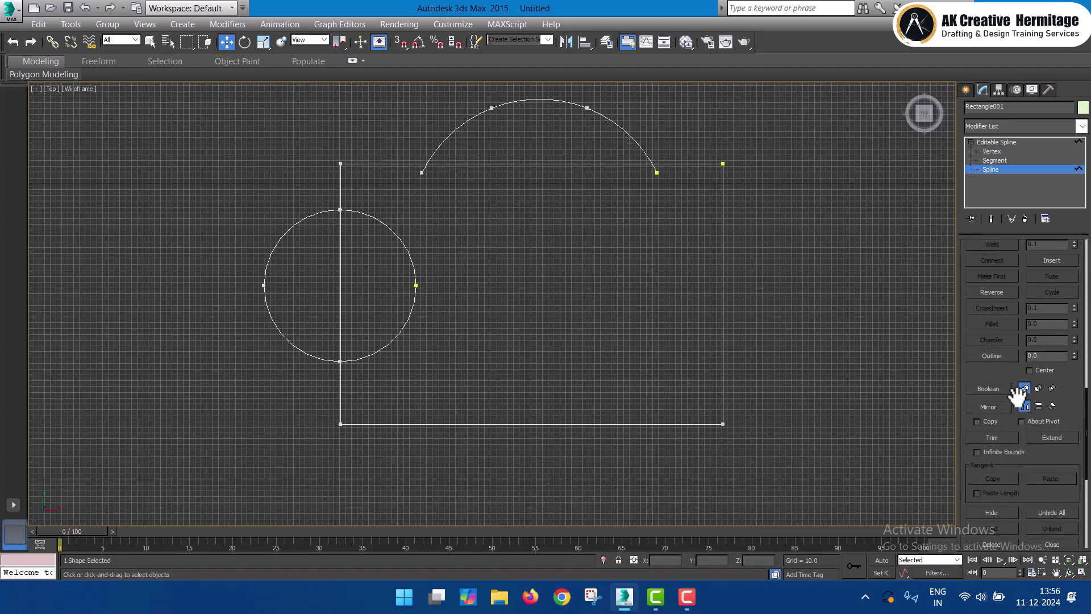
scroll(1003, 410, down, 2)
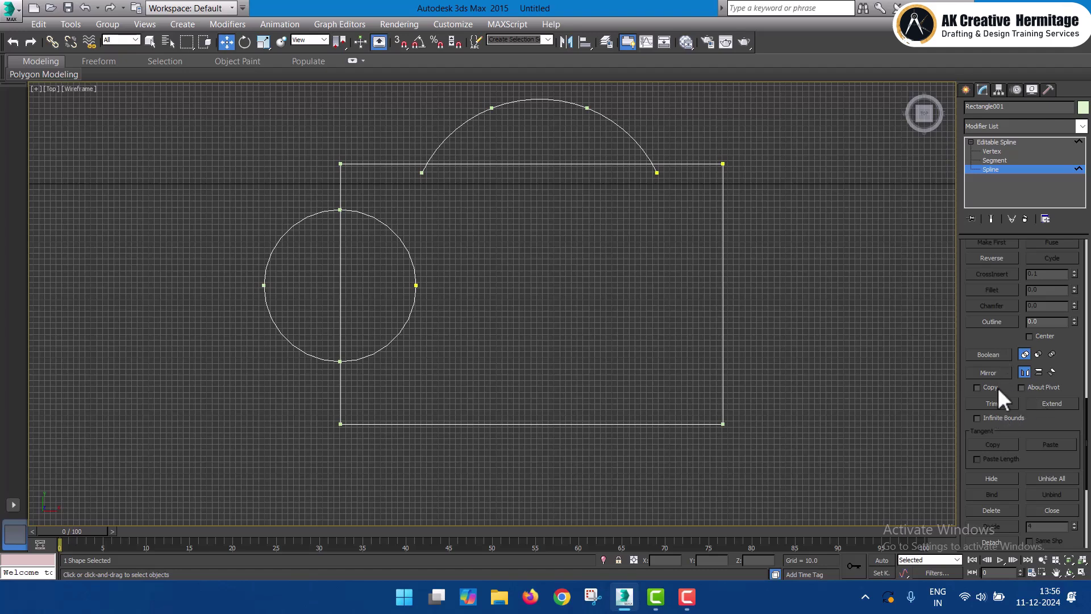
click(1003, 404)
click(566, 164)
click(655, 169)
- Extend the arc's left end to the circle, and trim it back to the rectangle's top edge
click(1029, 403)
click(424, 168)
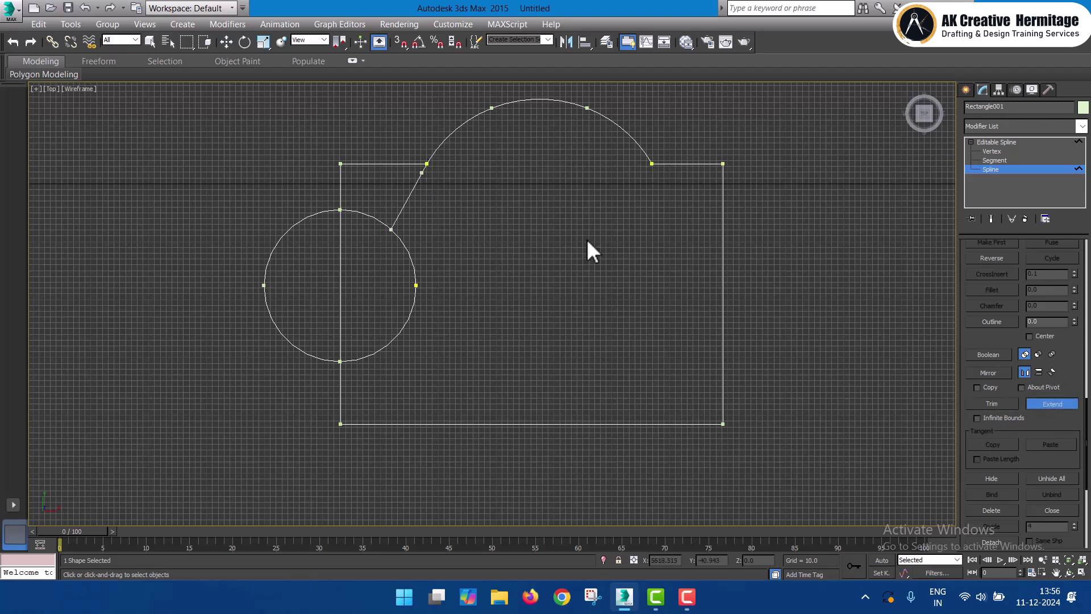
click(994, 404)
click(409, 198)
click(994, 403)
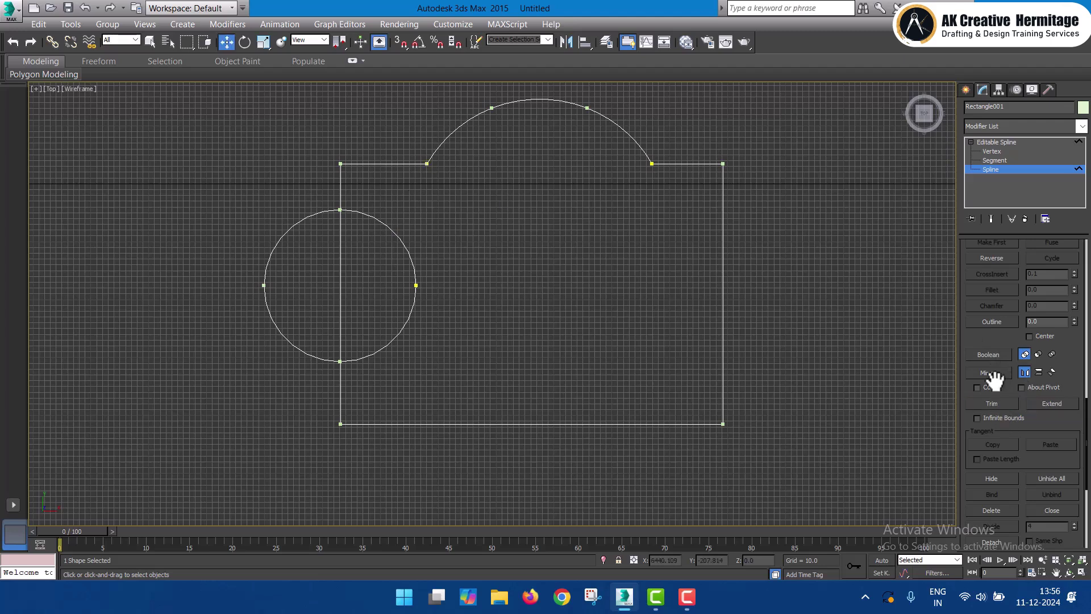
click(624, 130)
click(992, 374)
click(1039, 372)
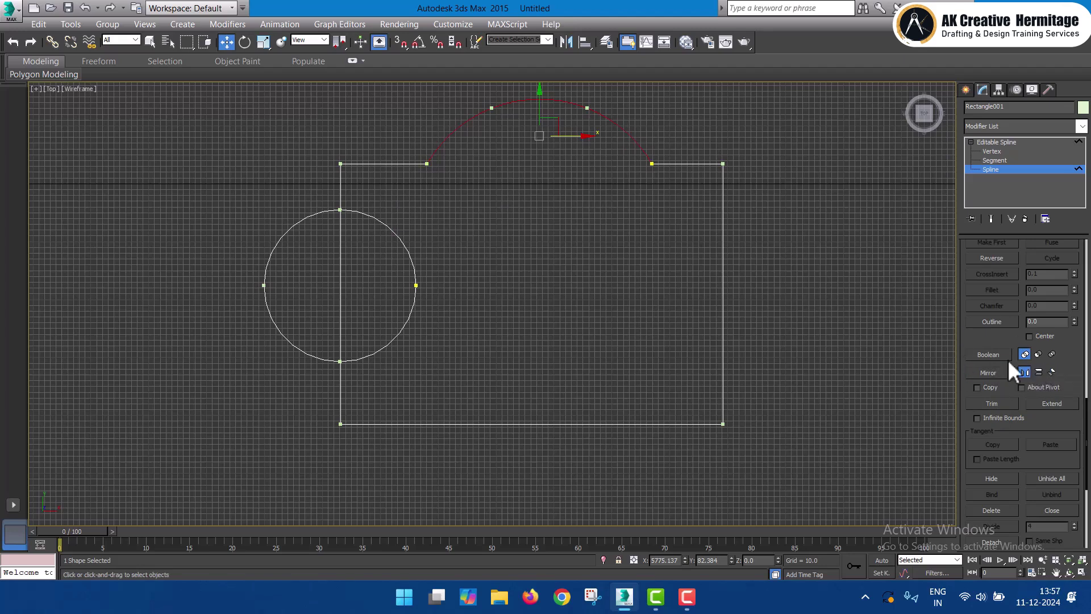
- Trim the half of the circle inside the rectangle and the part of the rectangle's left edge within the circle
click(995, 403)
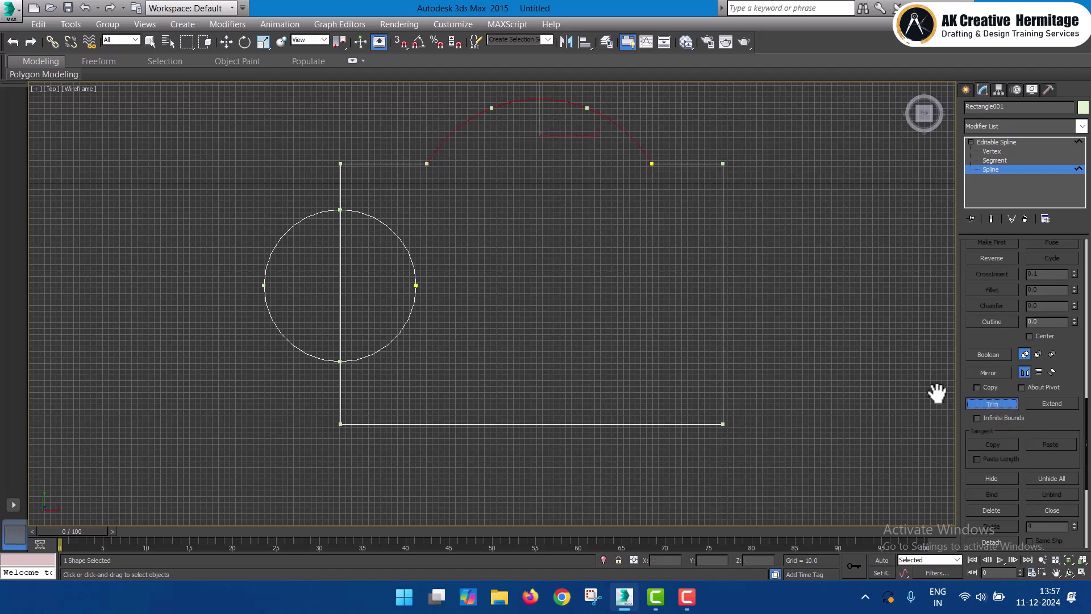
click(414, 266)
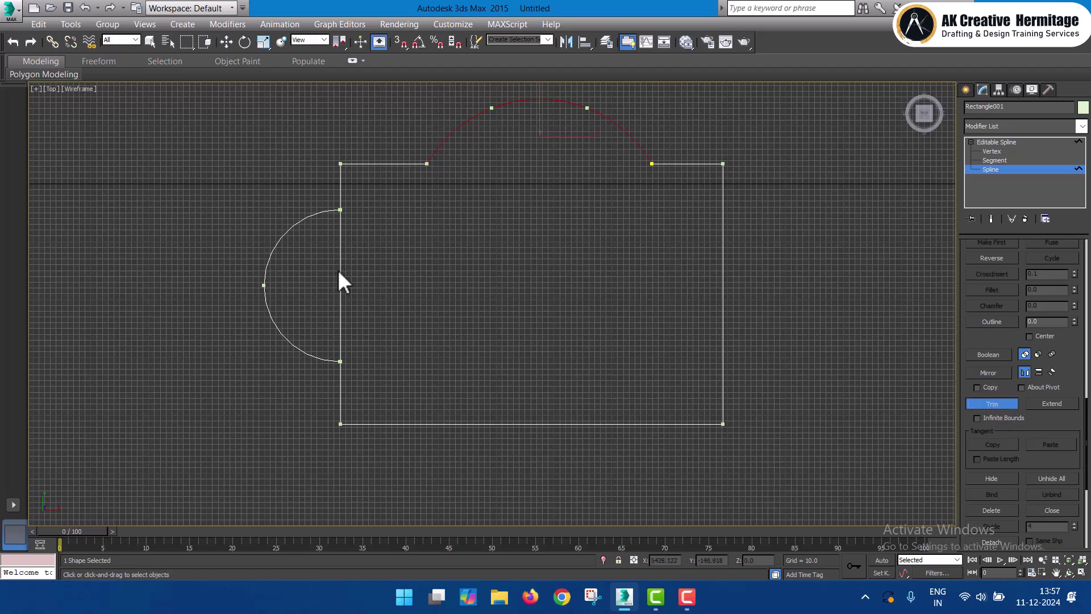
click(341, 250)
right_click(384, 245)
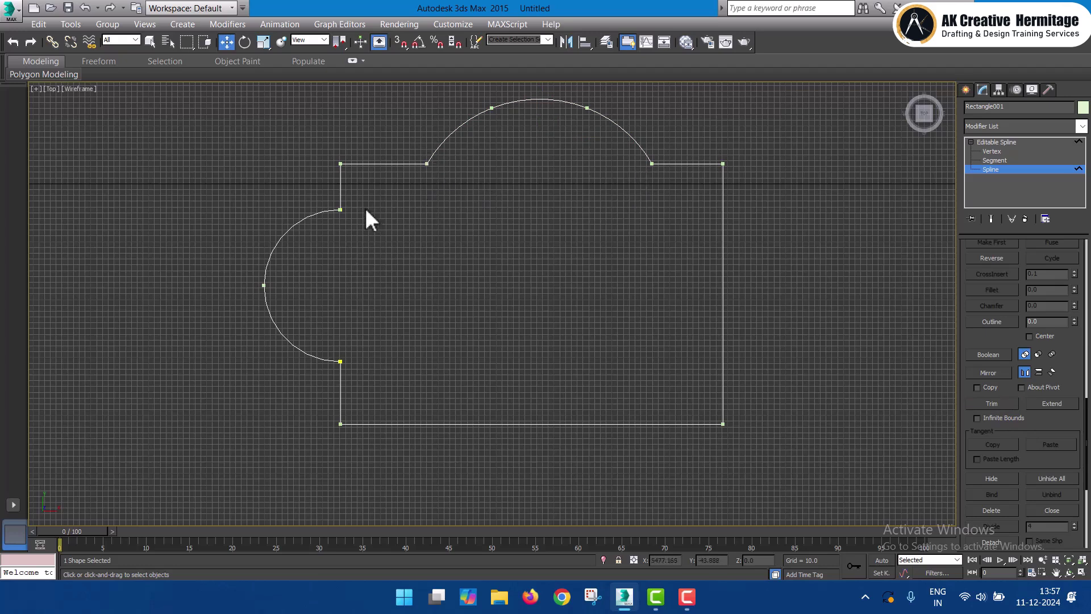
- At vertex level, fuse and weld the vertices where the arc's two ends meet the rectangle's top edge
click(1009, 151)
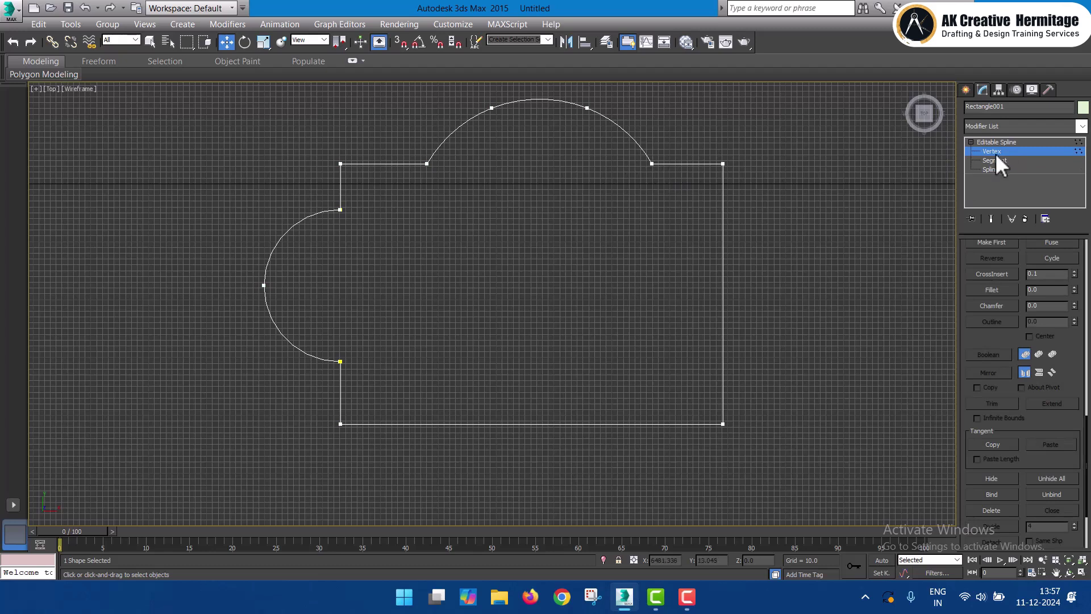
drag(629, 151, 677, 200)
right_click(632, 177)
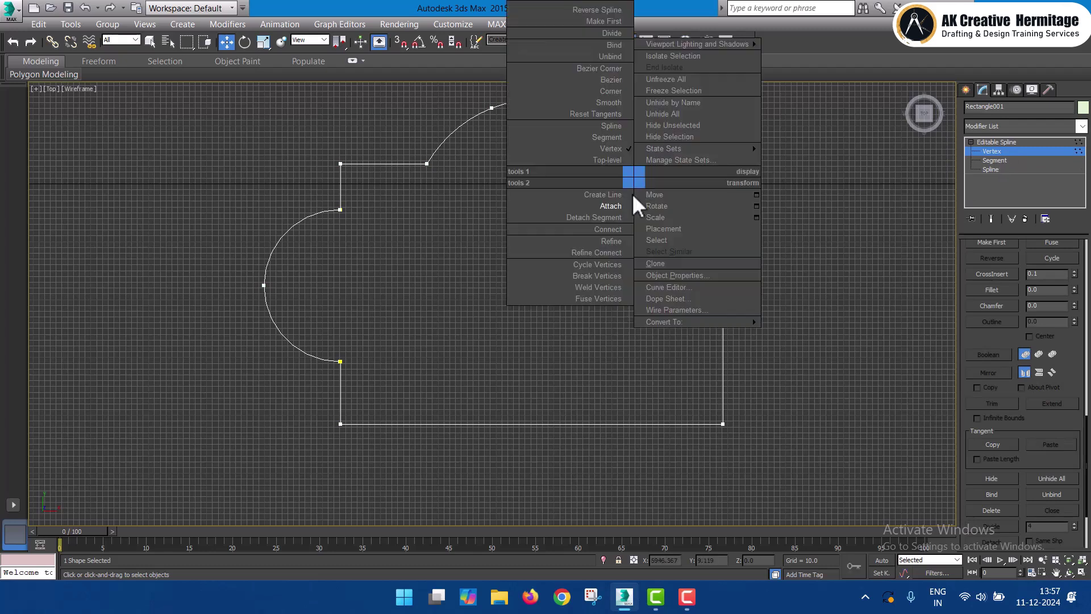
click(606, 292)
right_click(603, 215)
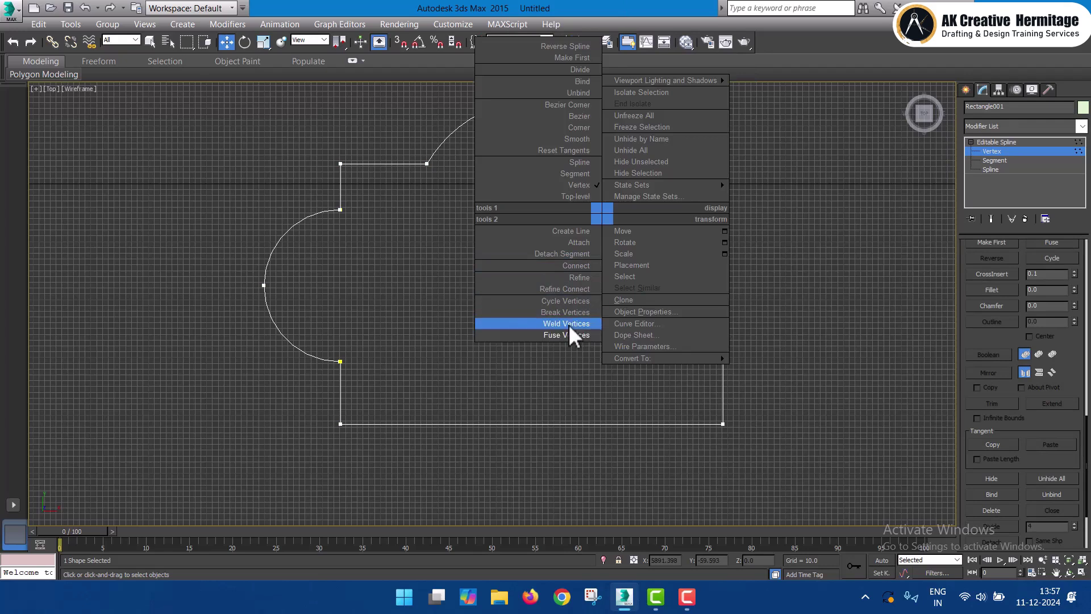
click(566, 324)
click(427, 164)
right_click(468, 200)
click(442, 317)
right_click(457, 209)
click(435, 317)
- Fuse and weld the vertices where the semicircle's upper and lower ends meet the rectangle's left edge
click(340, 209)
right_click(384, 249)
click(347, 358)
right_click(382, 236)
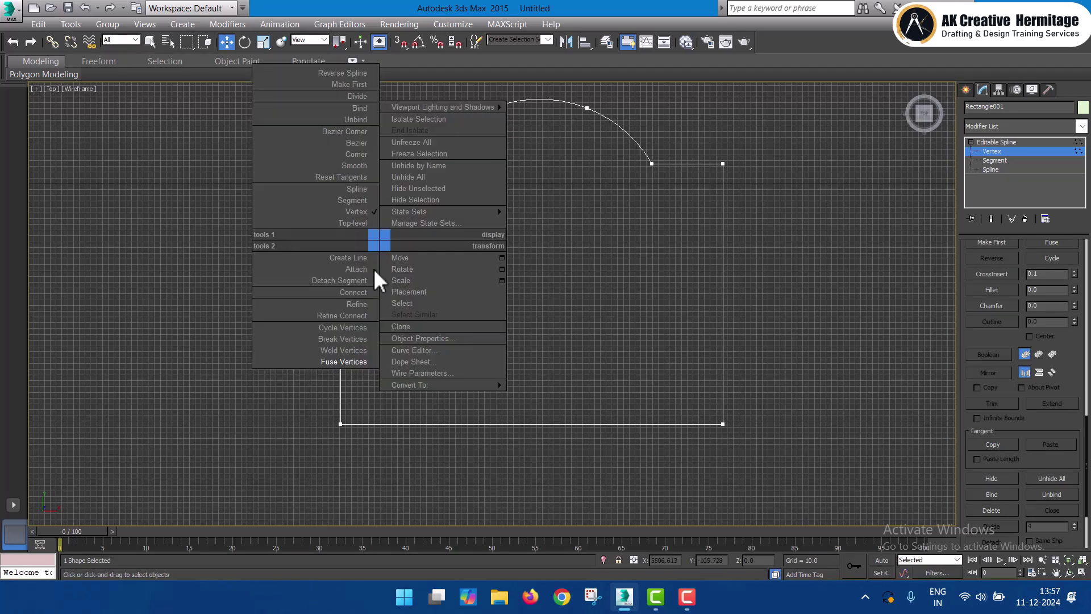
click(348, 358)
click(341, 362)
right_click(423, 295)
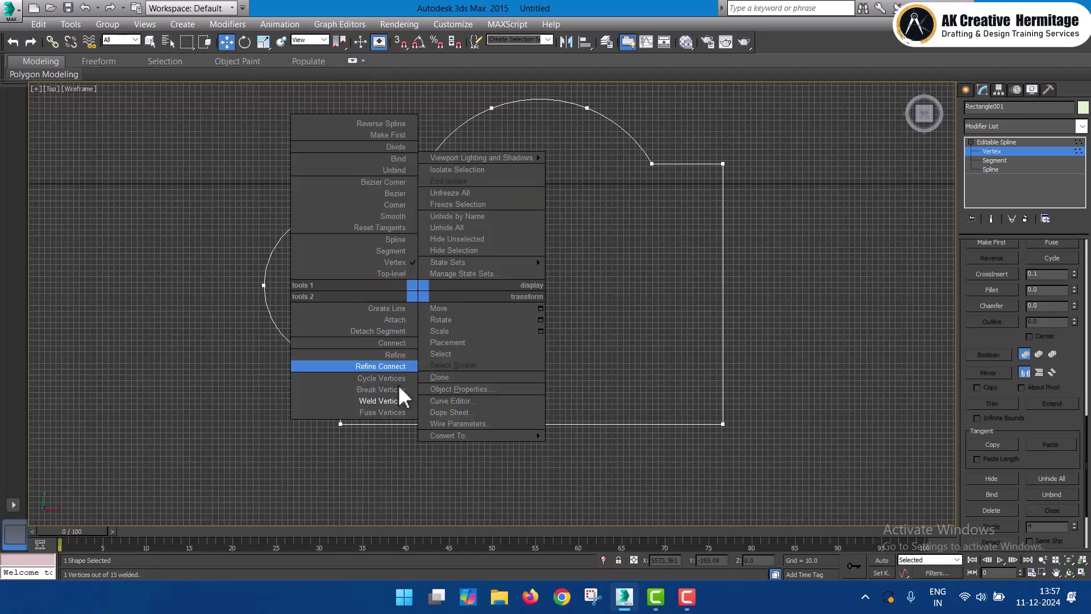
click(394, 409)
right_click(414, 280)
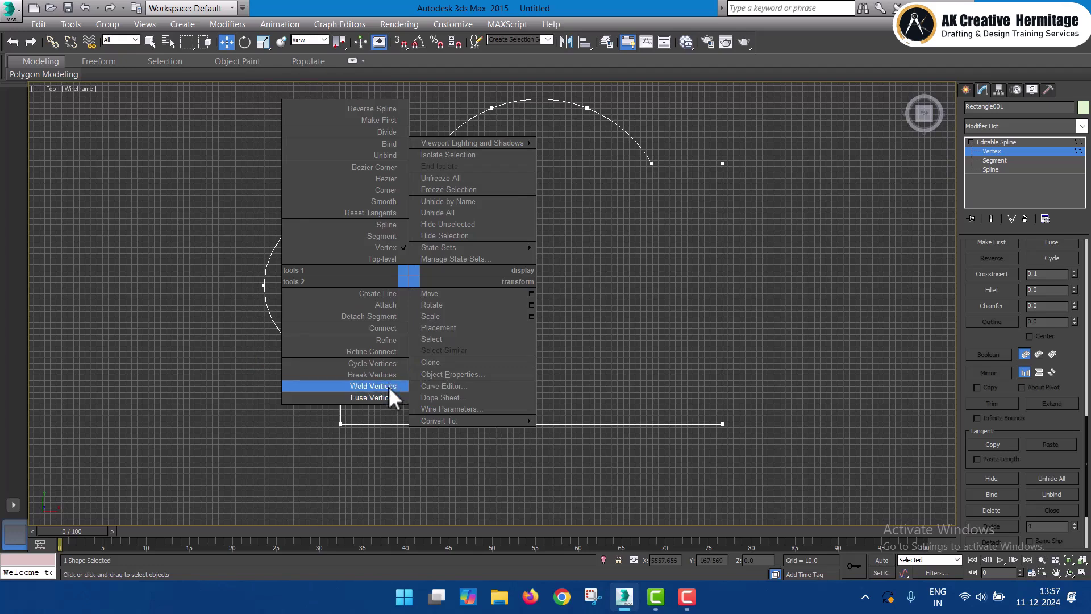
click(387, 386)
- Leave vertex editing and select the combined outline in the maximized Perspective viewport
click(966, 90)
click(756, 257)
key(alt+w)
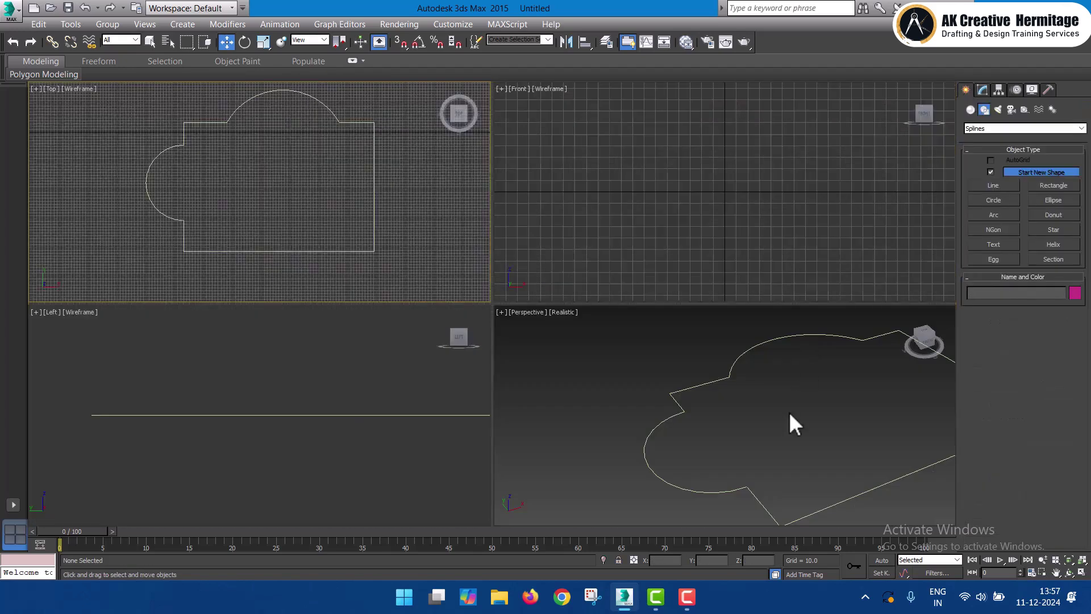
key(alt+w)
alt+middle_drag(853, 409, 705, 391)
click(705, 392)
drag(675, 326, 645, 321)
click(654, 323)
click(661, 384)
- Try an Extrude modifier with an amount of 125 on the outline, check it from above, and delete the modifier
click(981, 90)
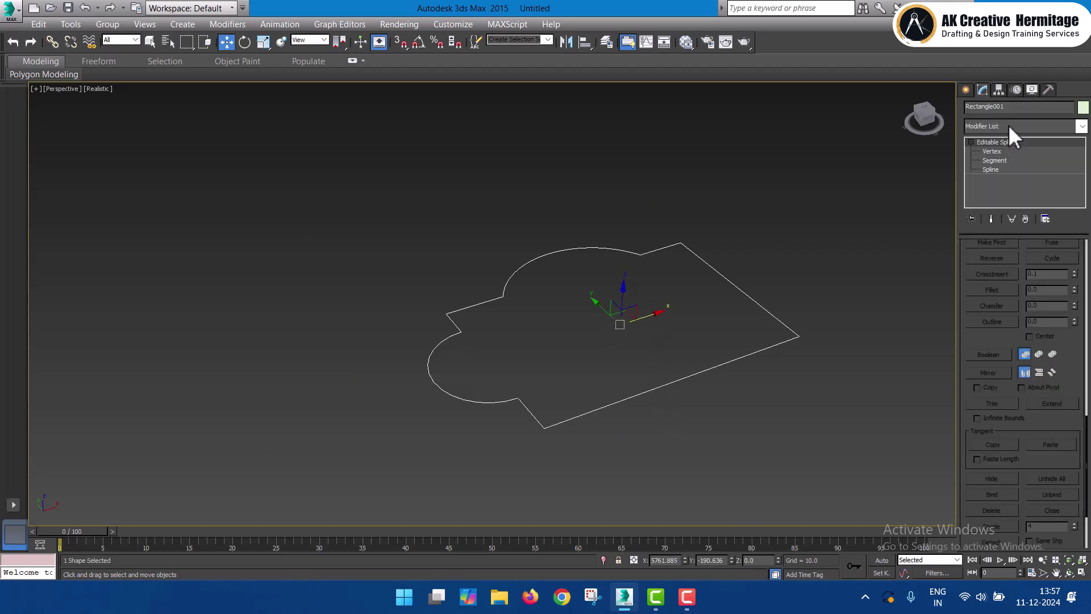
click(1009, 126)
key(e)
click(1005, 199)
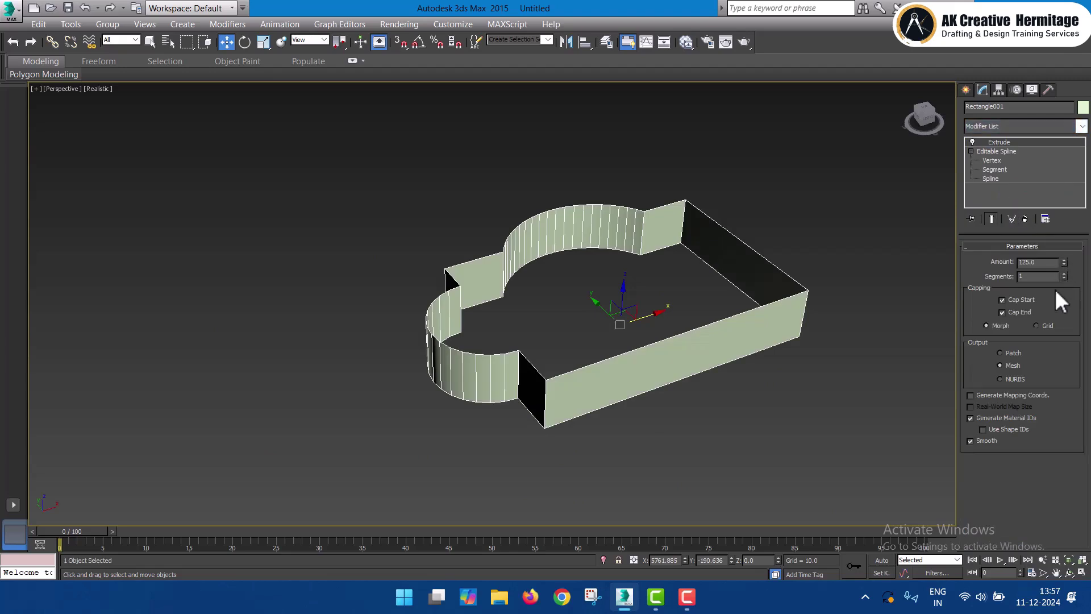
alt+middle_drag(780, 312, 807, 256)
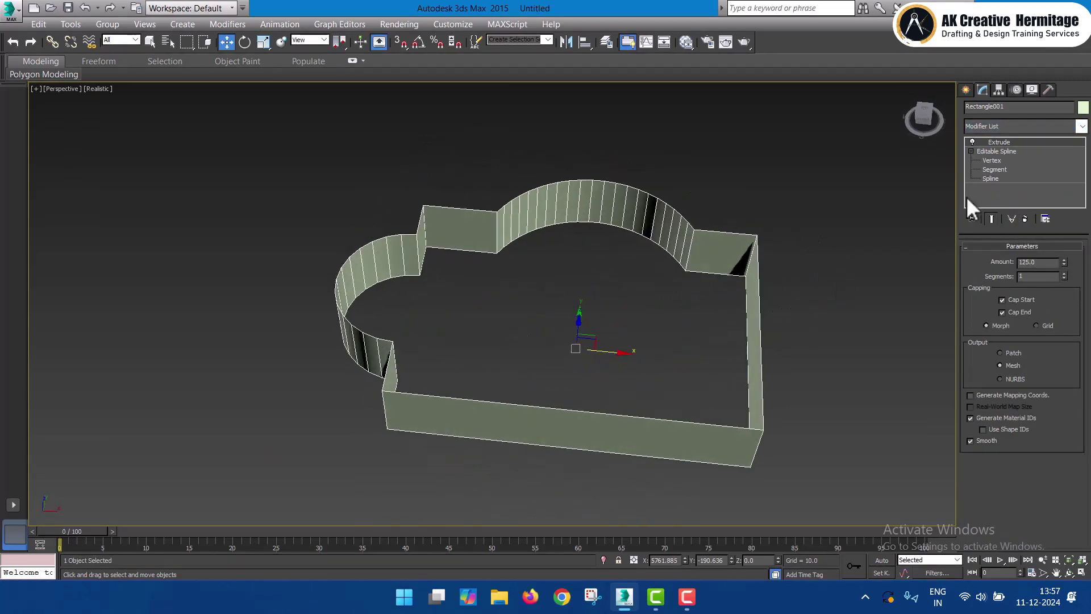
right_click(994, 142)
click(999, 160)
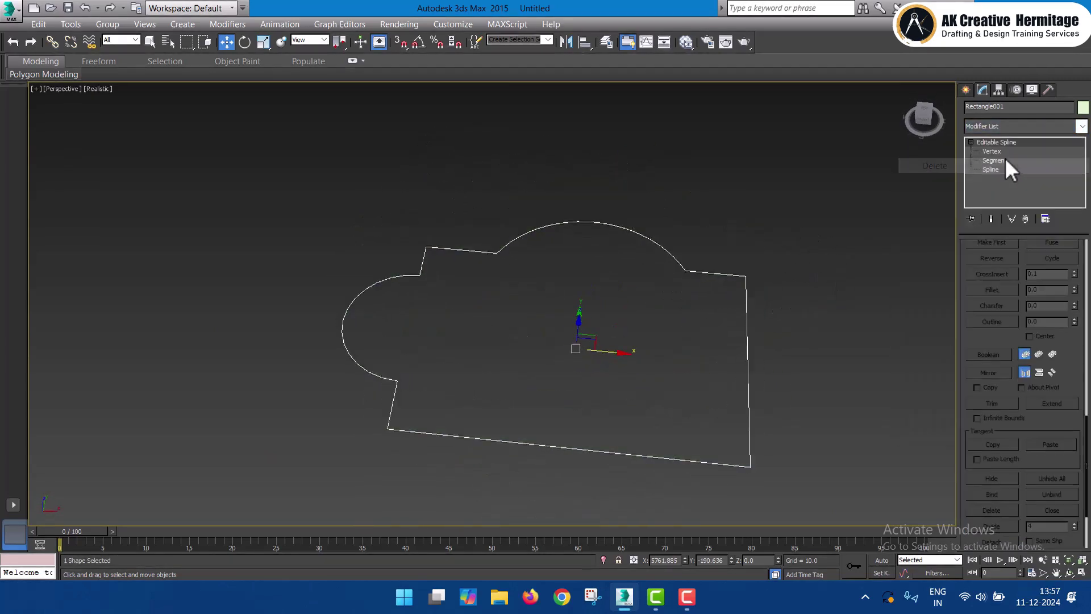
- In the Top viewport, weld the vertices at the semicircle's upper end on the left edge
click(991, 152)
key(alt+w)
scroll(282, 142, up, 5)
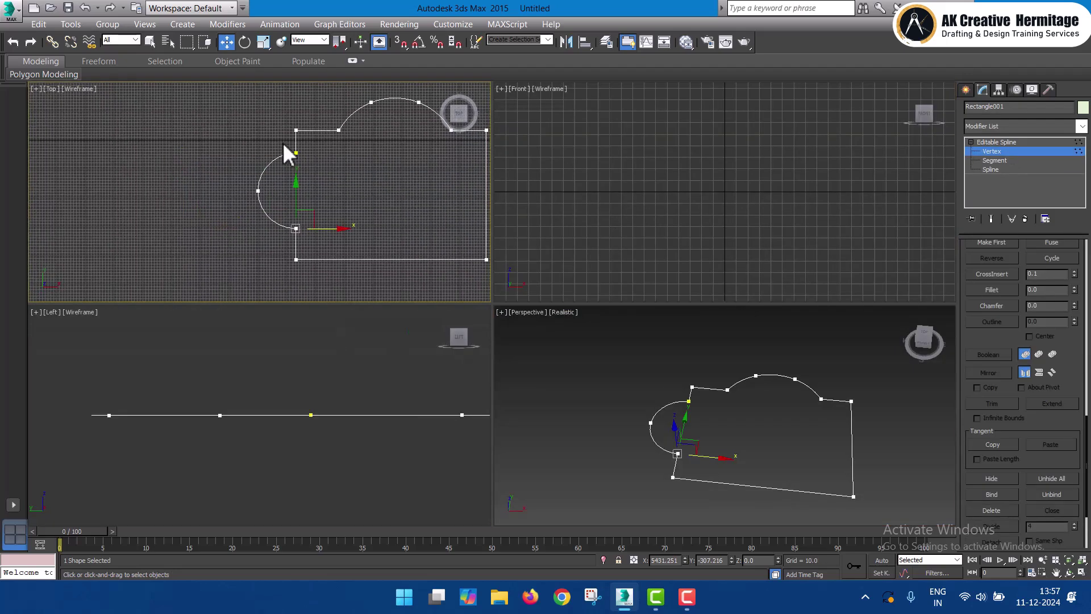
click(309, 163)
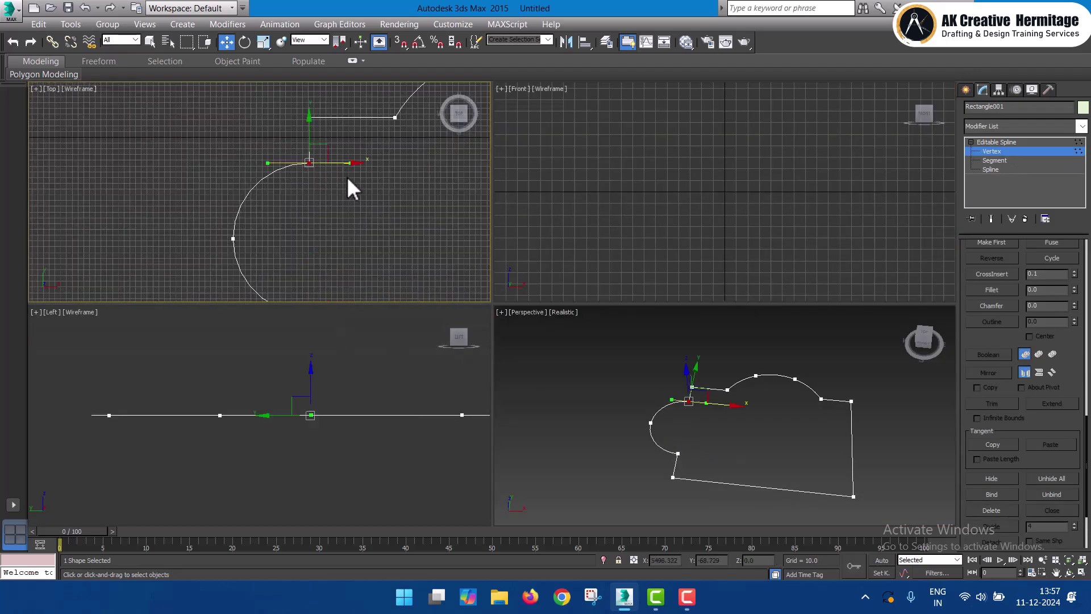
right_click(347, 176)
right_click(359, 201)
click(325, 311)
- Try the Extrude modifier on the outline again in the maximized Perspective viewport, and delete it
scroll(370, 219, down, 5)
click(800, 404)
key(alt+w)
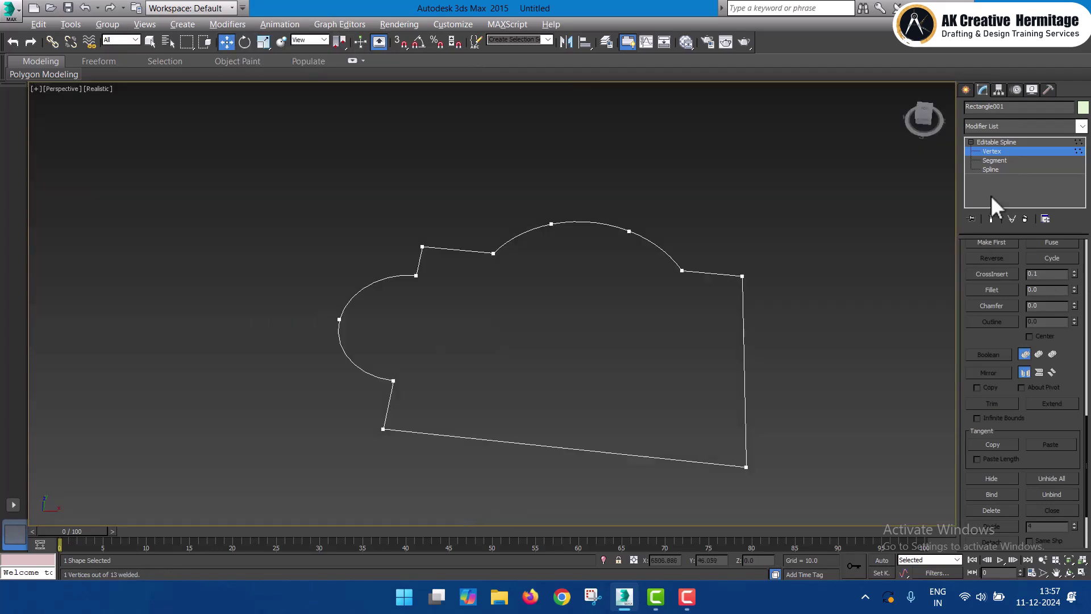
key(e)
click(1004, 125)
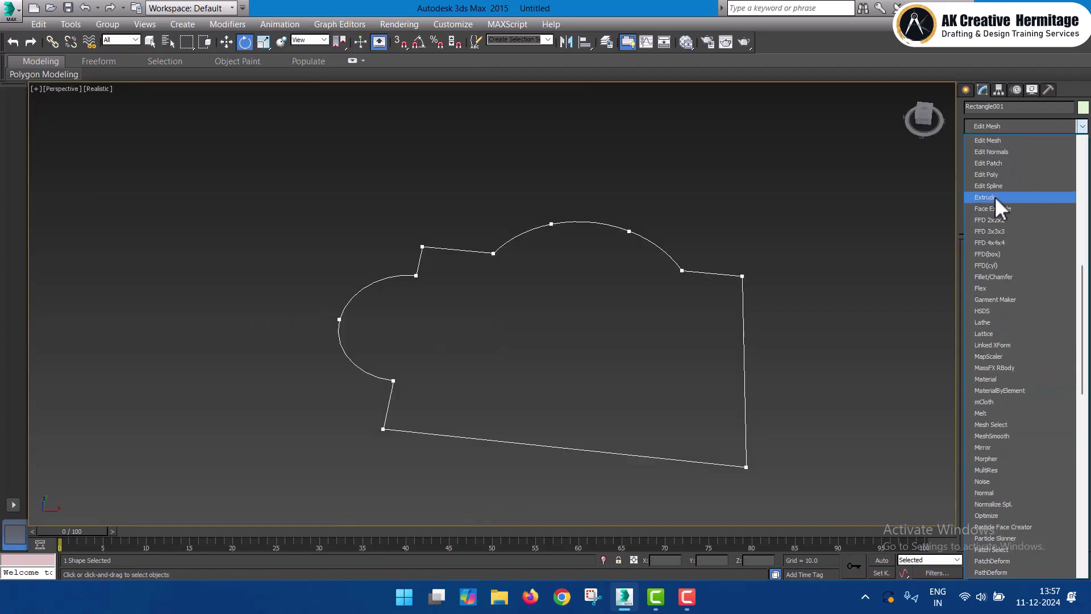
click(995, 197)
right_click(1011, 144)
click(952, 169)
- In the maximized Top viewport, region-select the vertices at the arc's right end and weld them
key(alt+w)
key(1)
click(458, 179)
key(alt+w)
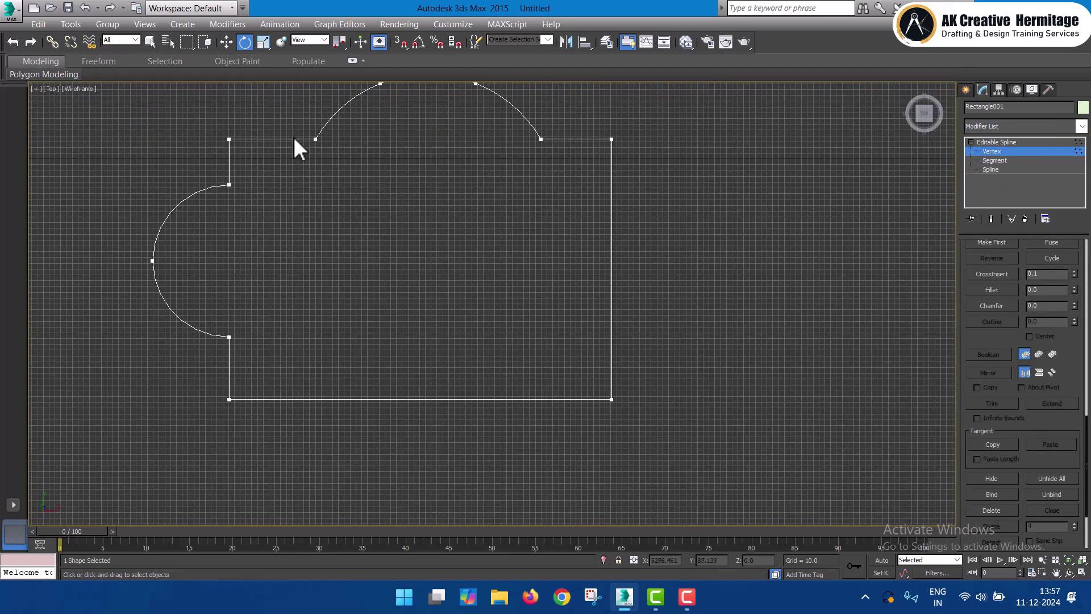
drag(674, 152, 580, 214)
key(w)
right_click(586, 179)
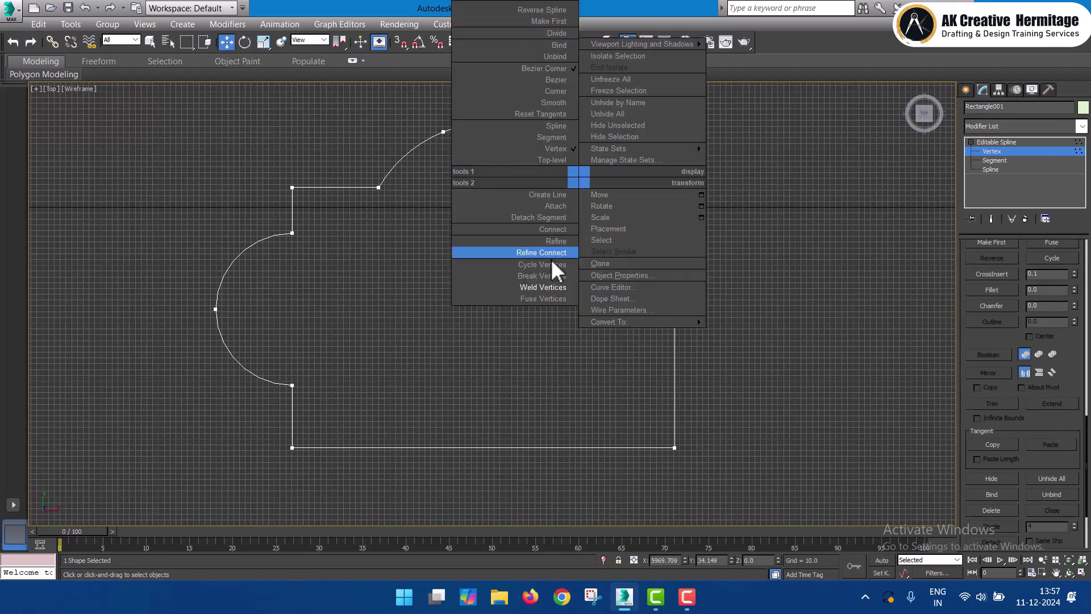
right_click(559, 217)
click(533, 328)
- Region-select the vertices at the arc's left end and weld them
drag(415, 174, 361, 222)
right_click(443, 234)
click(411, 348)
right_click(503, 231)
click(465, 336)
- Region-select the vertices at the semicircle's upper end and weld them
drag(258, 214, 354, 261)
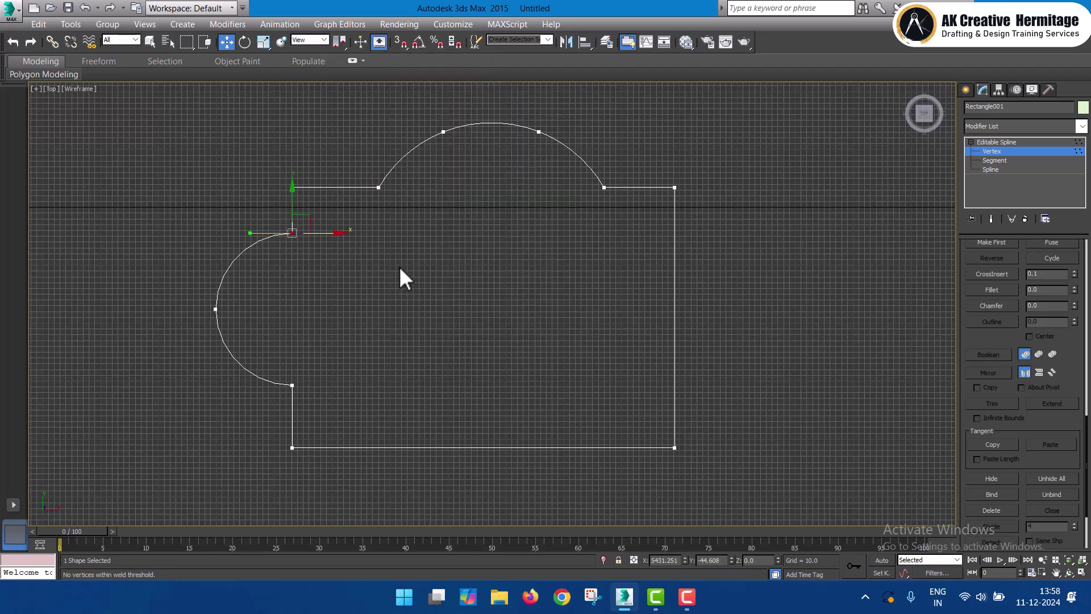
right_click(399, 266)
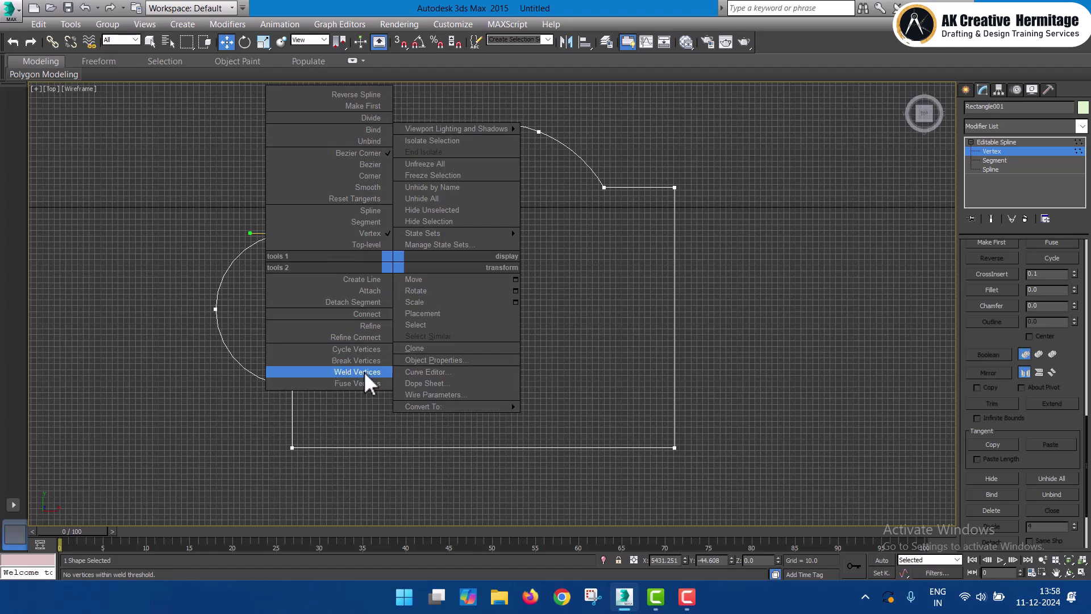
click(357, 374)
right_click(360, 265)
click(332, 369)
- Region-select the vertices at the semicircle's lower end and weld them
drag(316, 340, 289, 401)
right_click(394, 414)
click(392, 435)
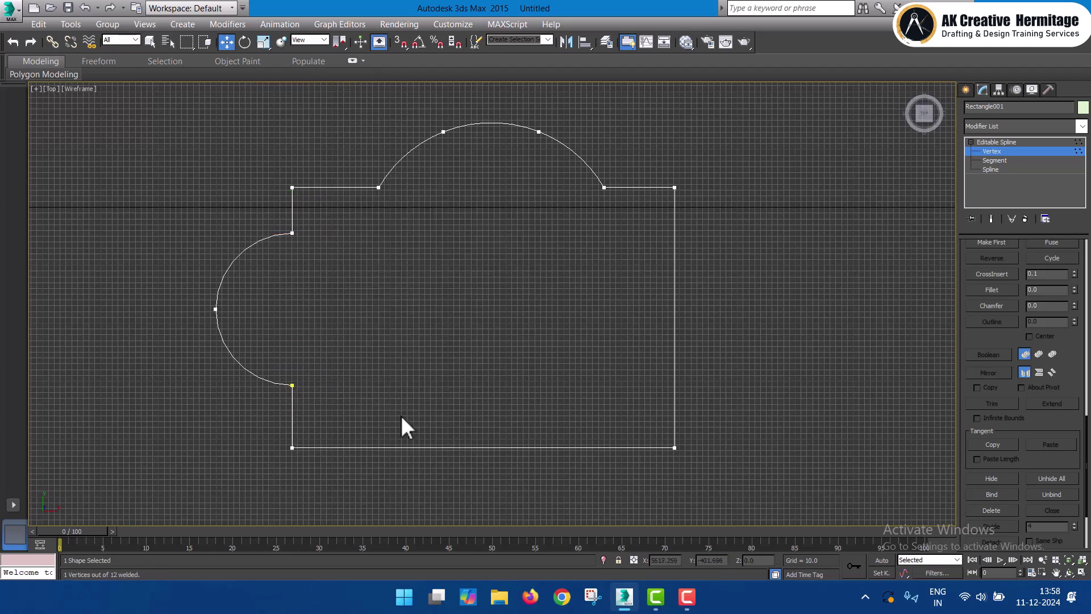
drag(383, 340, 283, 394)
right_click(397, 319)
click(373, 444)
- Extrude the welded outline and raise the extrusion amount to 372 in the maximized Perspective viewport
click(1036, 124)
key(e)
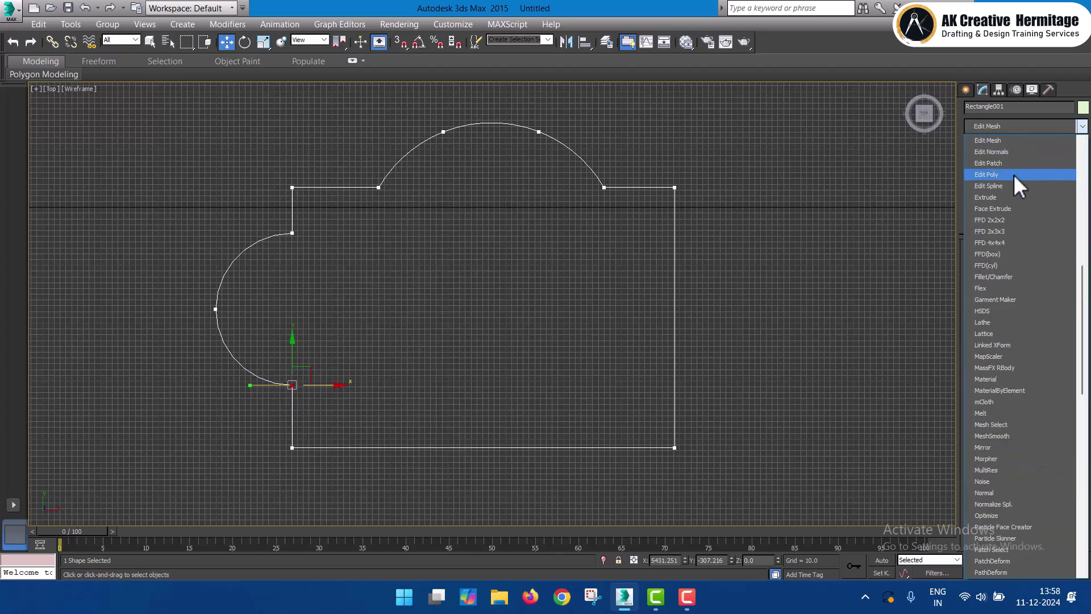
click(1016, 197)
key(alt+w)
key(alt+w)
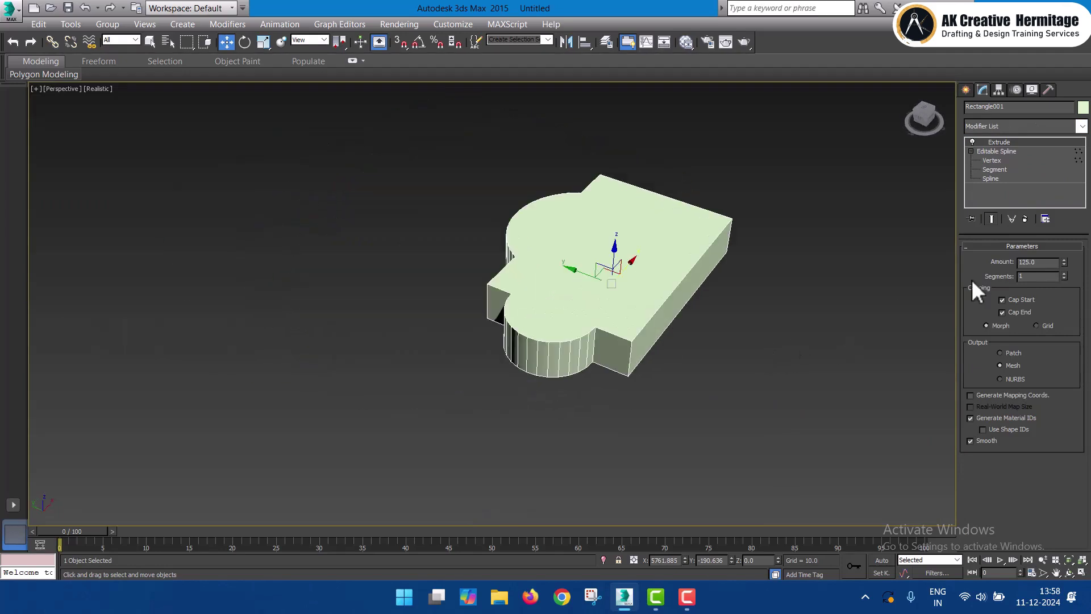
alt+middle_drag(556, 265, 885, 247)
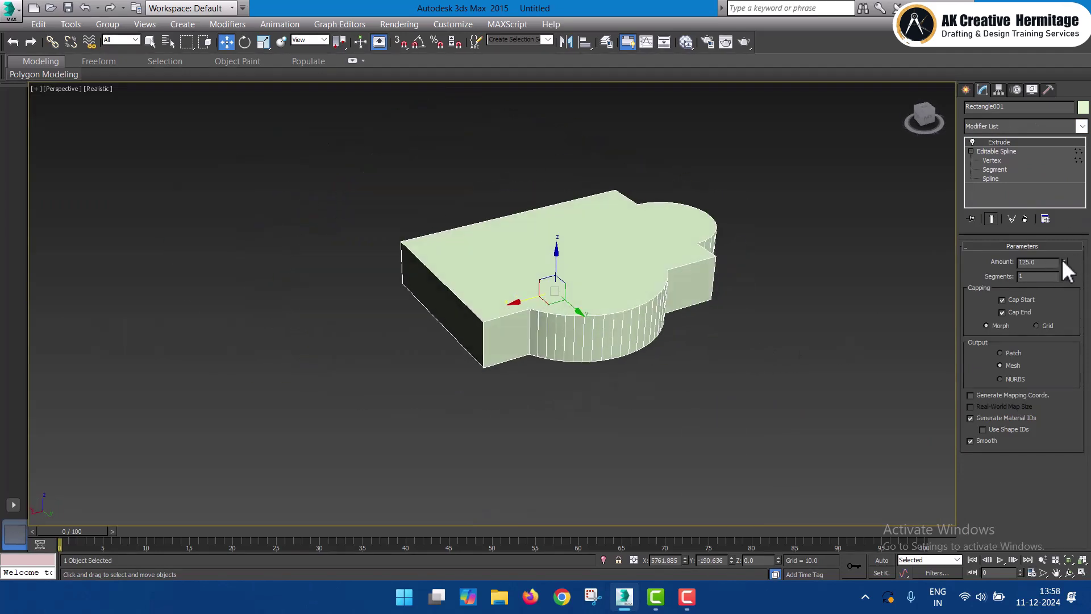
drag(1063, 259, 1087, 241)
- Examine the extruded solid from several sides to check that its top is capped and its walls are closed
alt+middle_drag(800, 354, 733, 355)
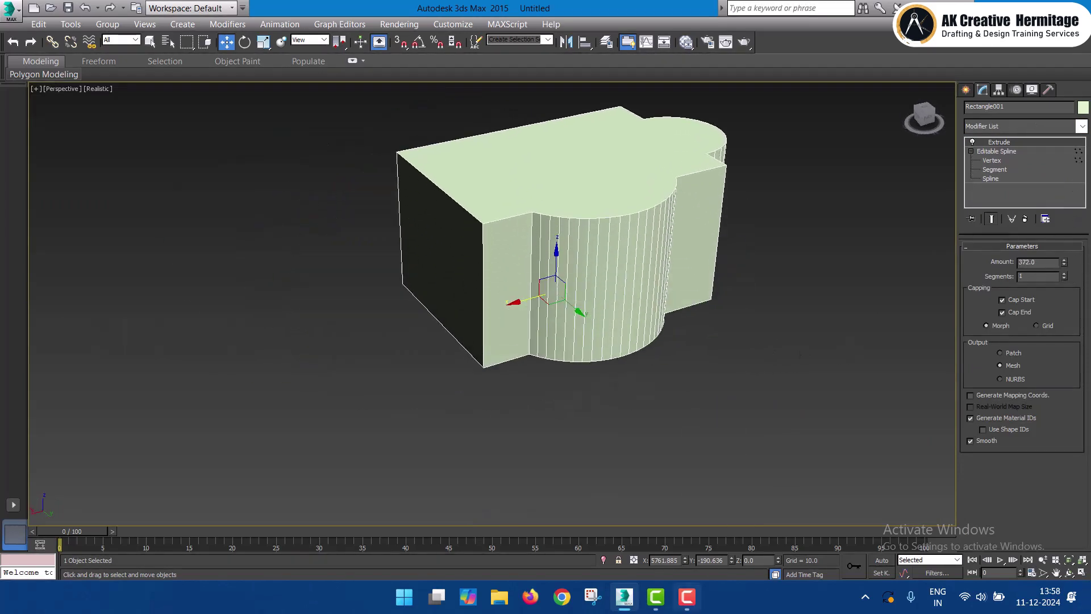
click(730, 353)
scroll(762, 306, up, 2)
alt+middle_drag(763, 307, 616, 305)
scroll(701, 299, down, 5)
scroll(694, 297, up, 7)
scroll(621, 271, down, 3)
click(616, 305)
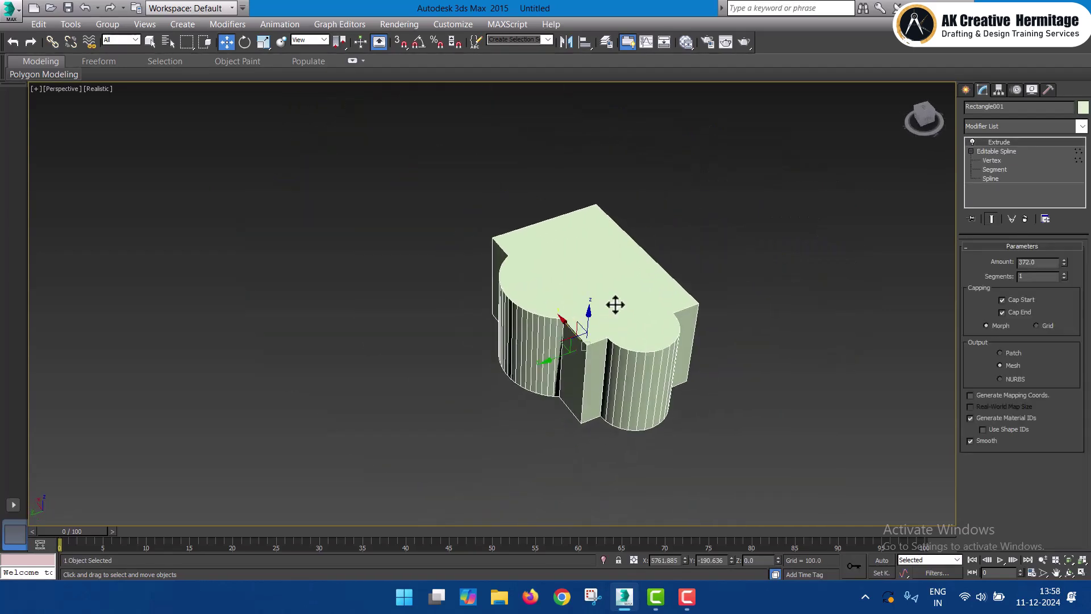
- Delete the Extrude modifier from the shape and view the bare outline's vertices up close
right_click(1006, 144)
click(909, 165)
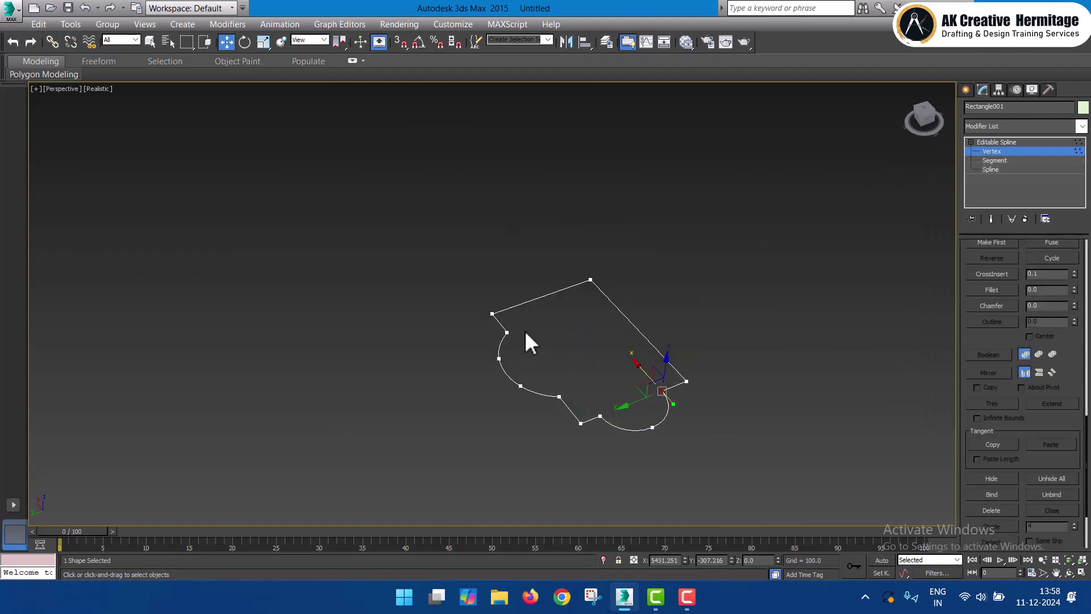
alt+middle_drag(622, 377, 756, 410)
scroll(726, 275, up, 4)
alt+middle_drag(726, 275, 917, 276)
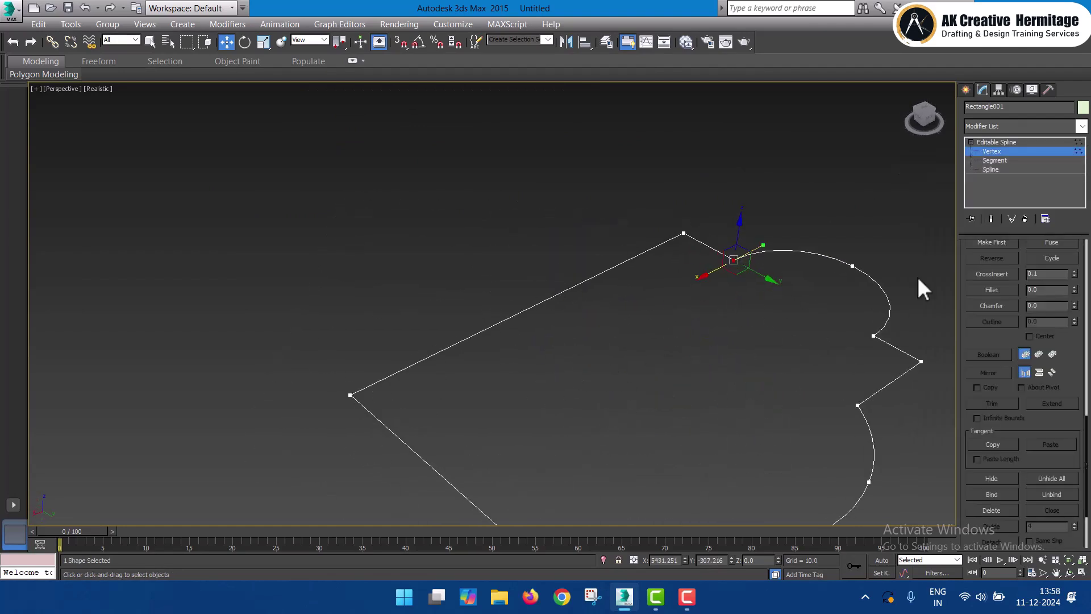
- Make the closed outline renderable by enabling its spline thickness in both the renderer and the viewport
scroll(1023, 263, up, 10)
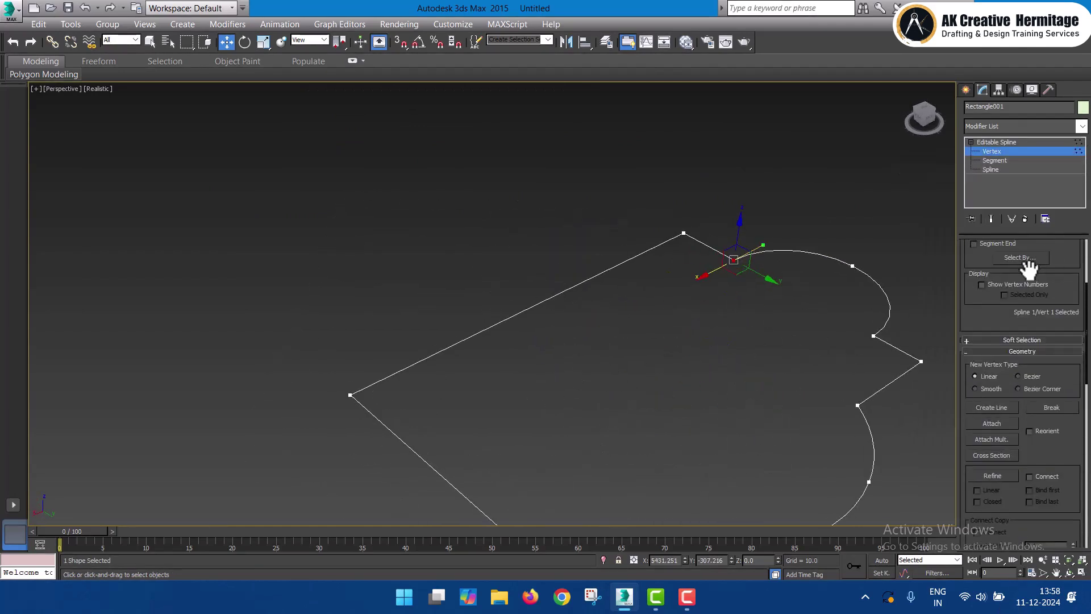
click(1030, 245)
middle_drag(700, 408, 589, 297)
click(970, 258)
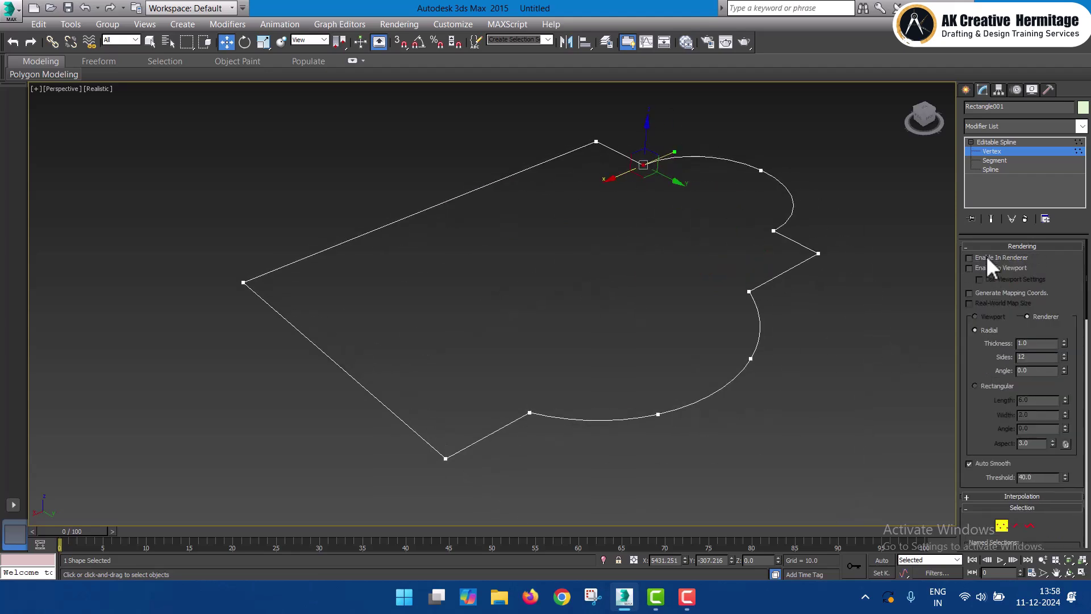
click(984, 267)
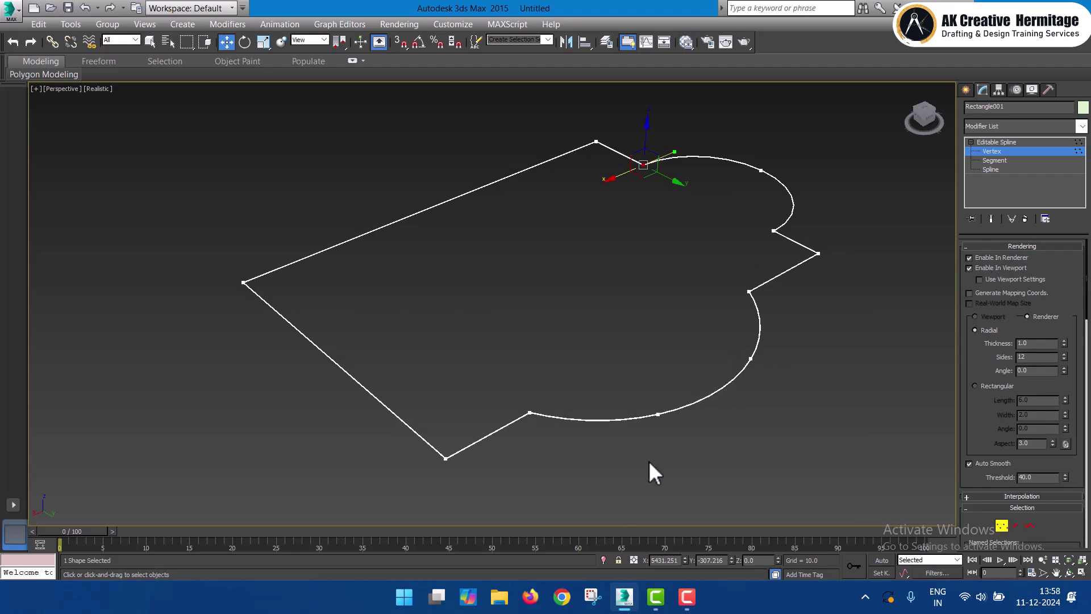
- Set the outline's radial rendering thickness to 12.9
scroll(589, 402, up, 6)
scroll(584, 394, down, 8)
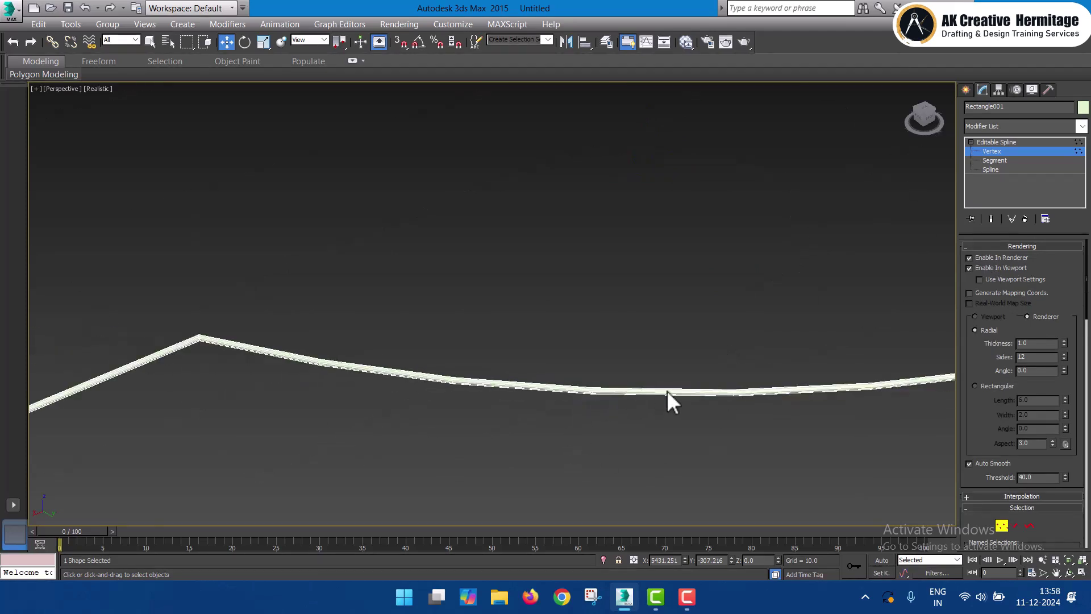
drag(1064, 343, 1028, 358)
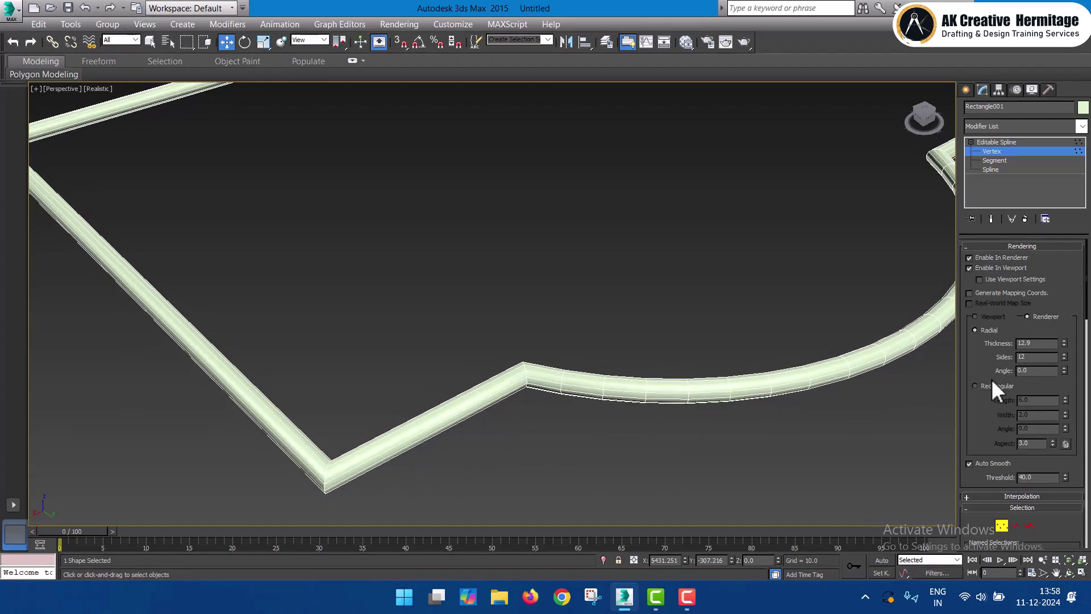
- Switch the outline's rendered cross-section to rectangular, raise its length to 216.342 and leave vertex editing
click(975, 386)
drag(1065, 400, 763, 267)
scroll(652, 394, down, 5)
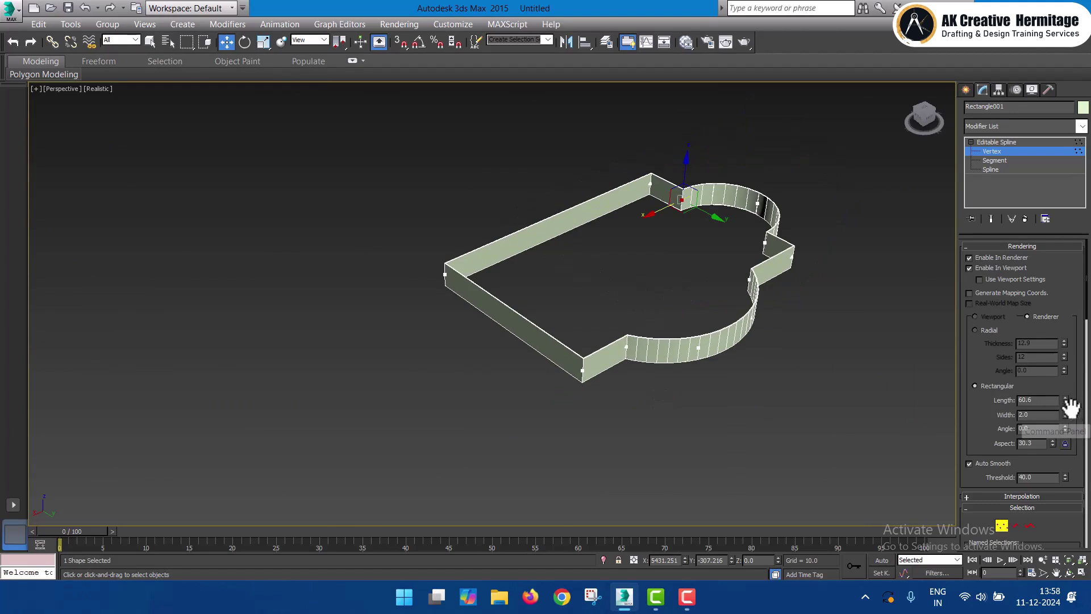
drag(1065, 405, 1054, 250)
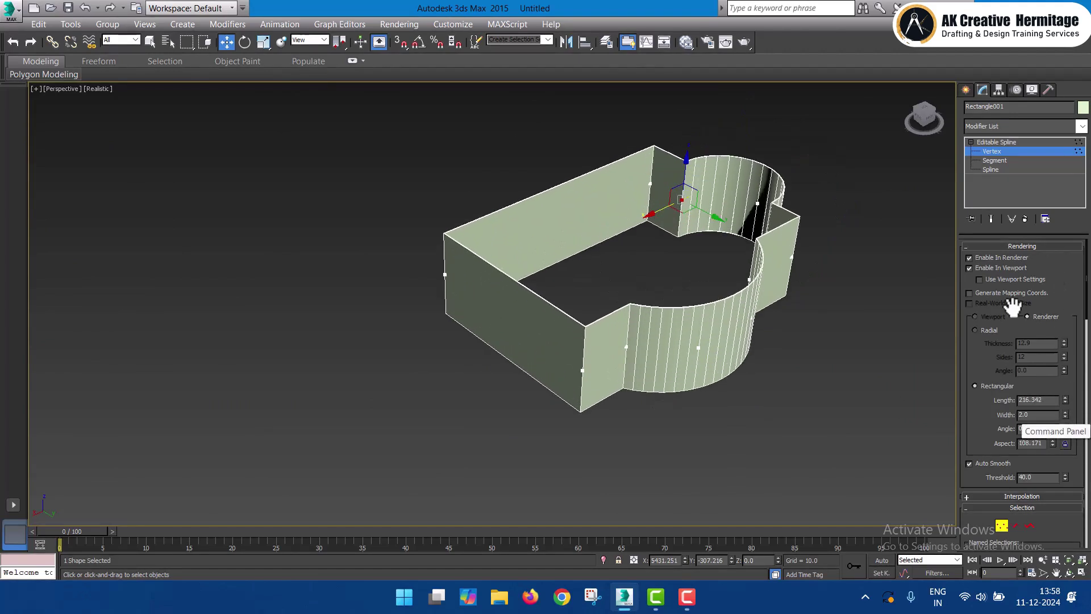
click(965, 90)
alt+middle_drag(666, 301, 594, 329)
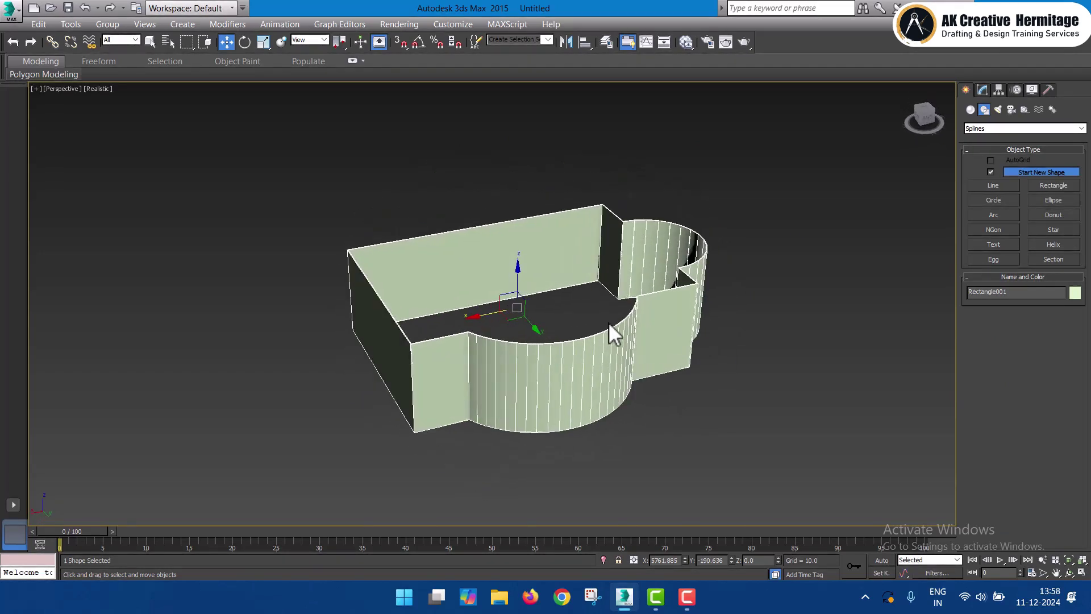